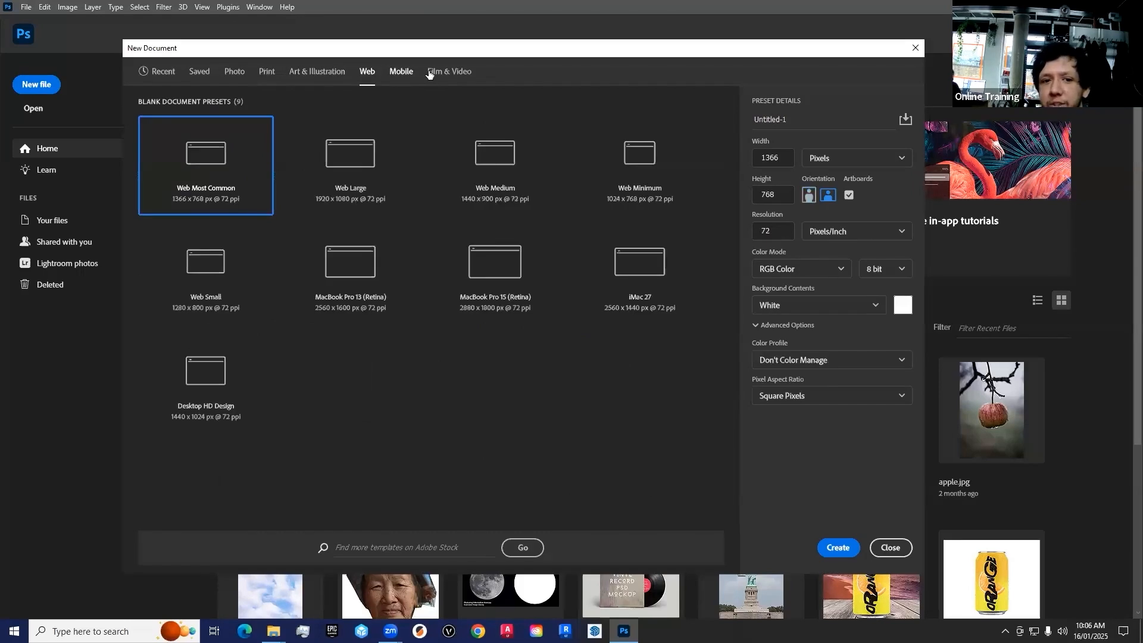
Browse the blank document presets for web, art and illustration, print and mobile, comparing their sizes
click(369, 72)
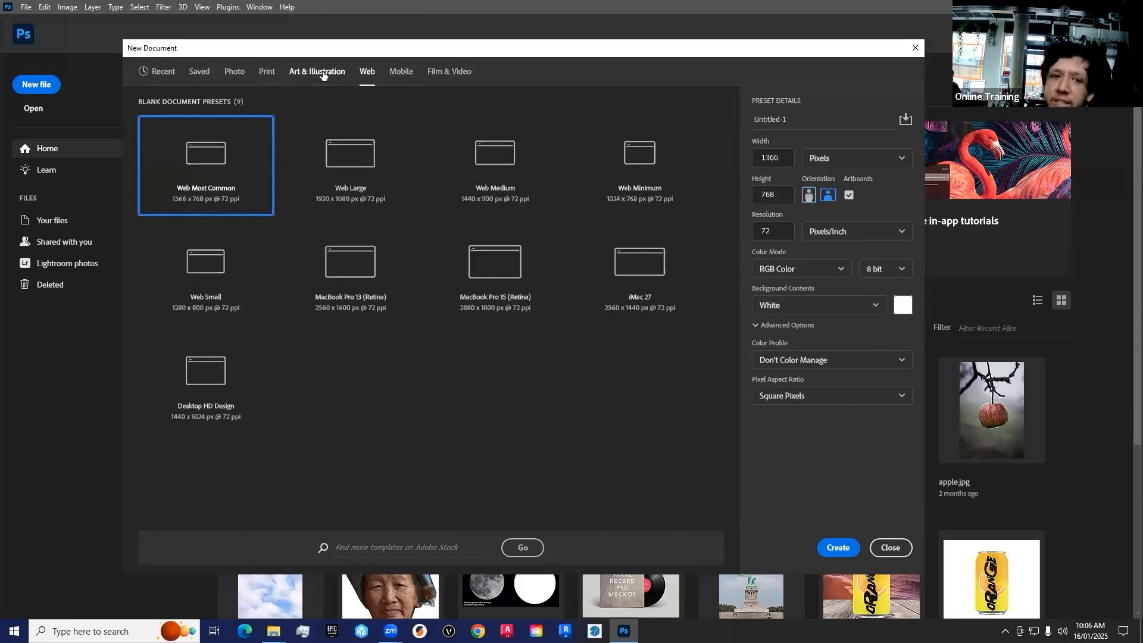
click(323, 73)
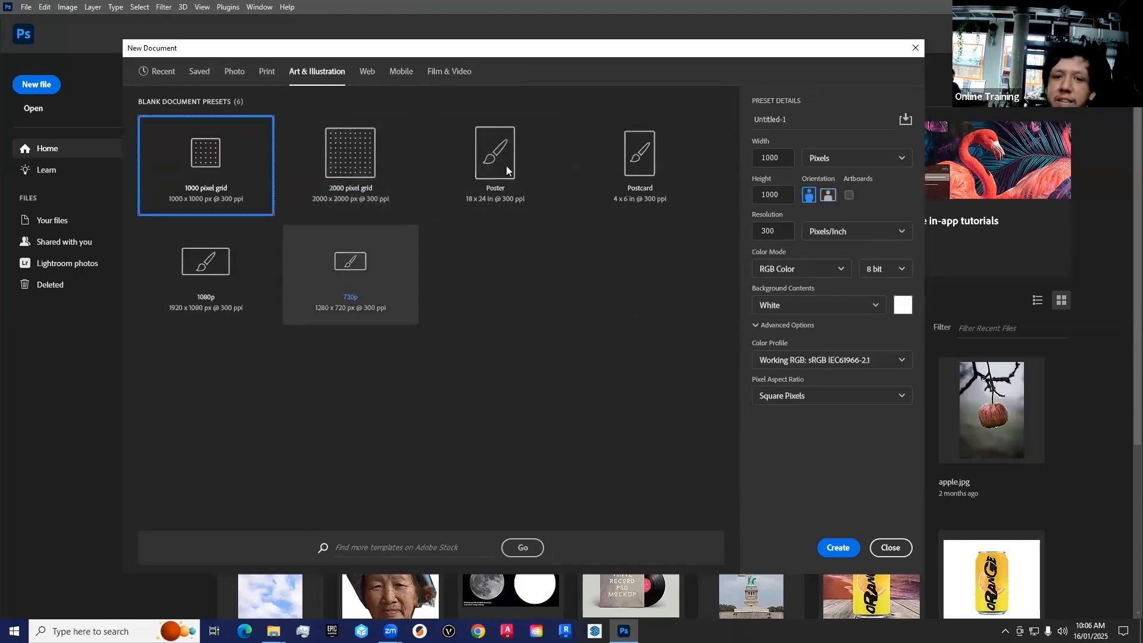
click(262, 72)
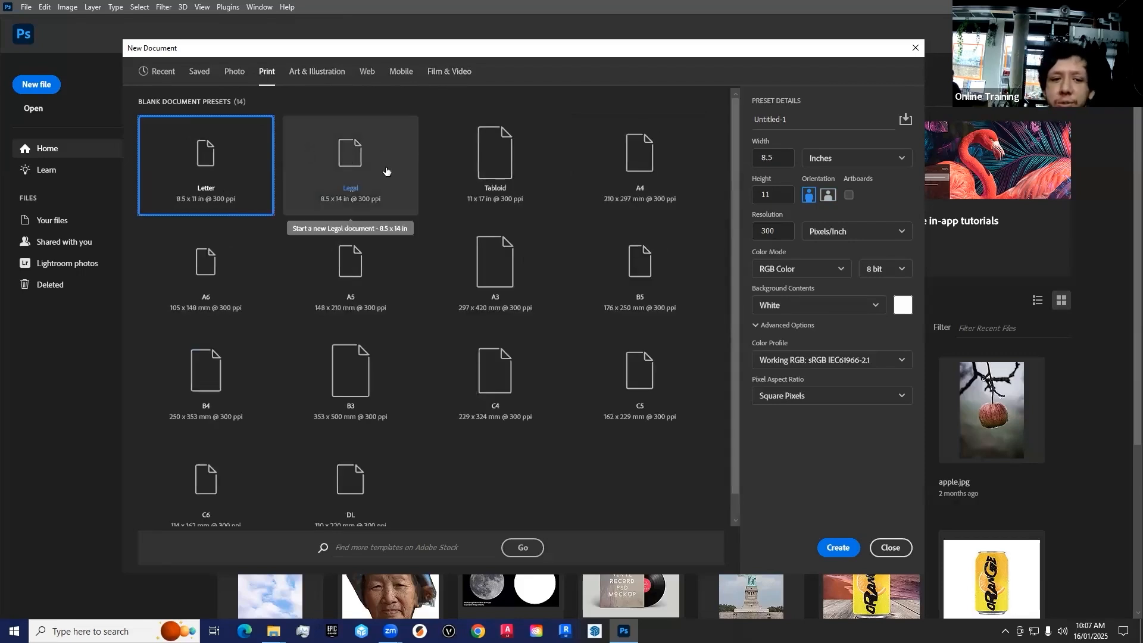
click(241, 274)
click(407, 261)
click(506, 256)
click(623, 154)
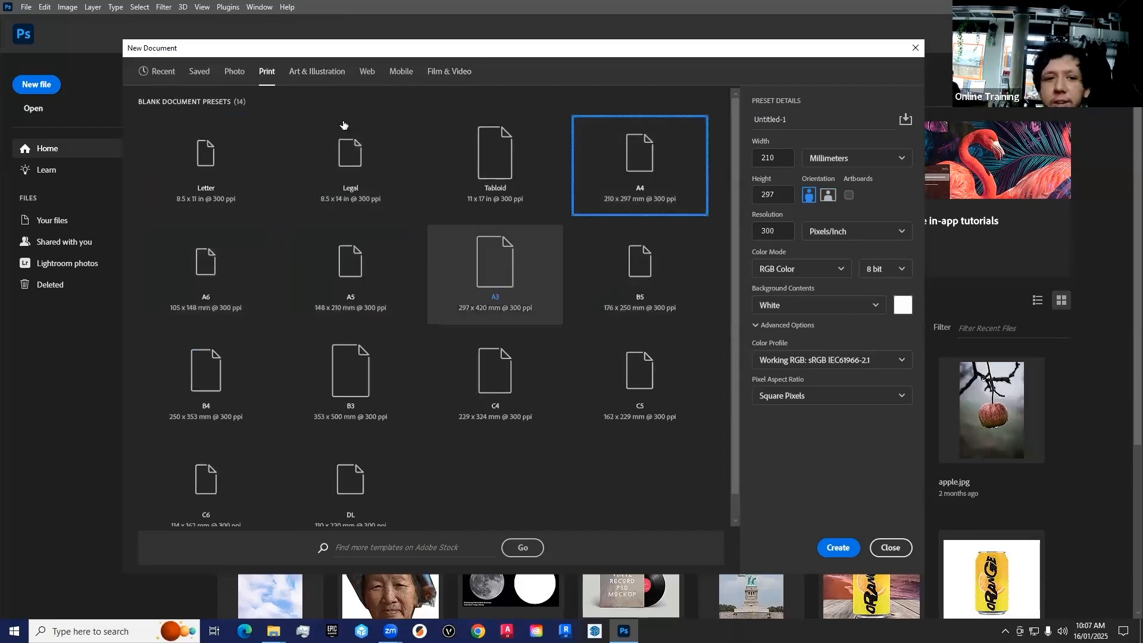
click(397, 73)
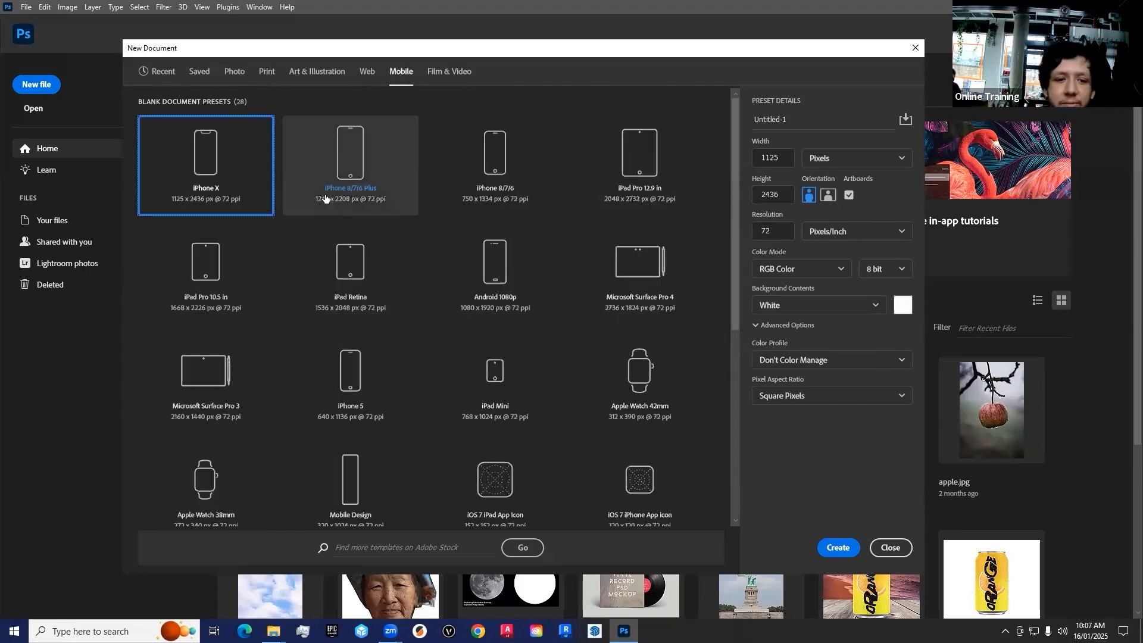
click(494, 180)
click(359, 188)
click(475, 269)
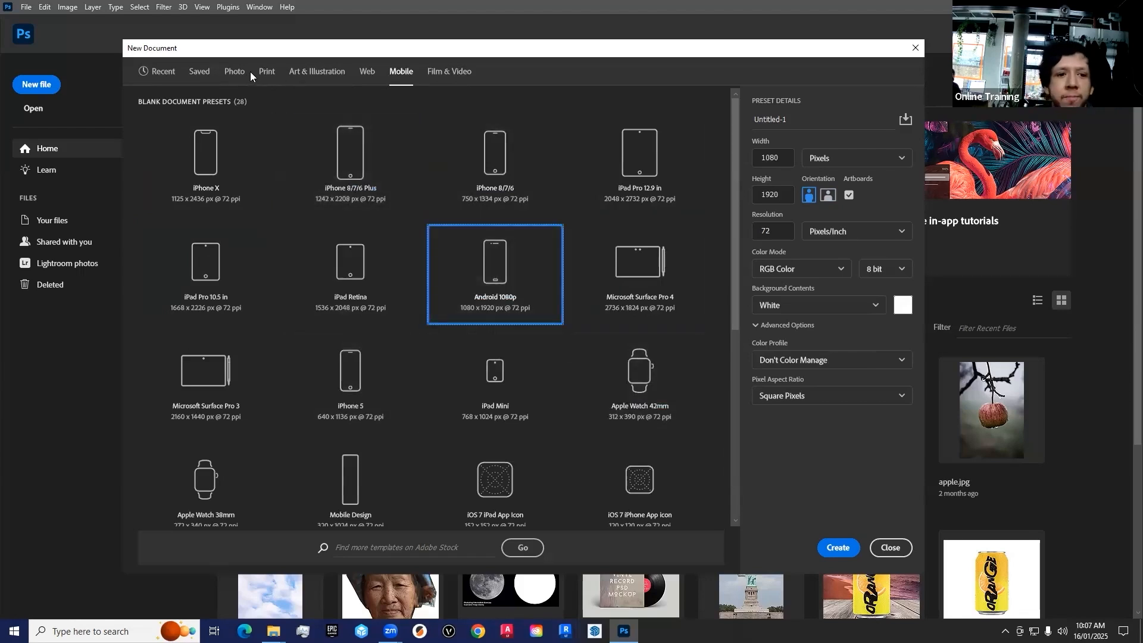
Choose the A4 print preset for the new document
click(266, 71)
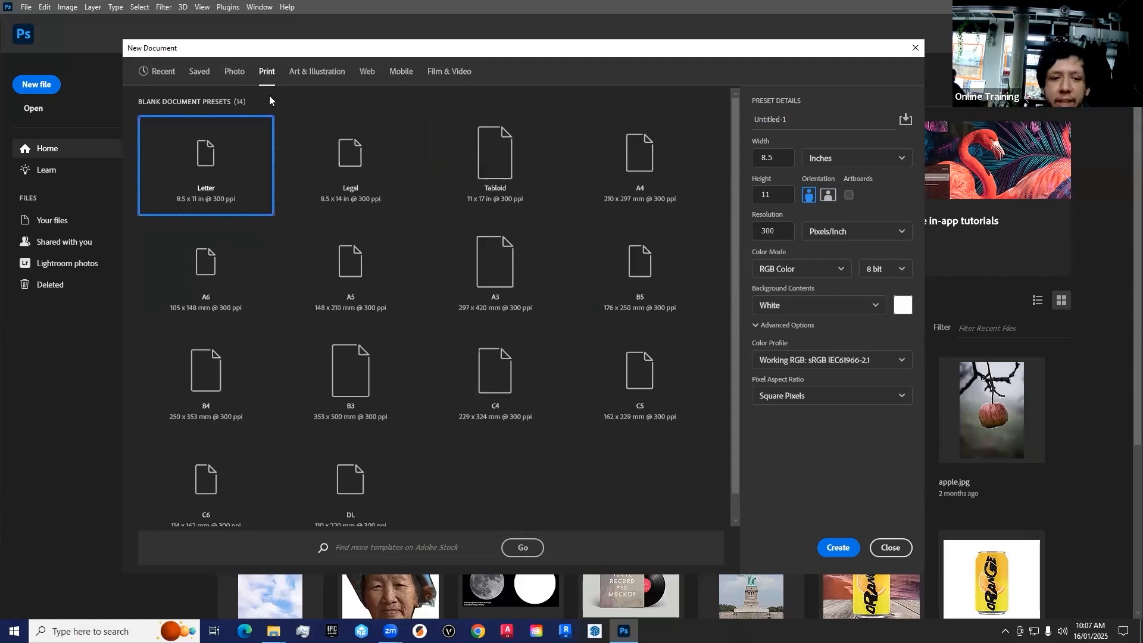
click(643, 161)
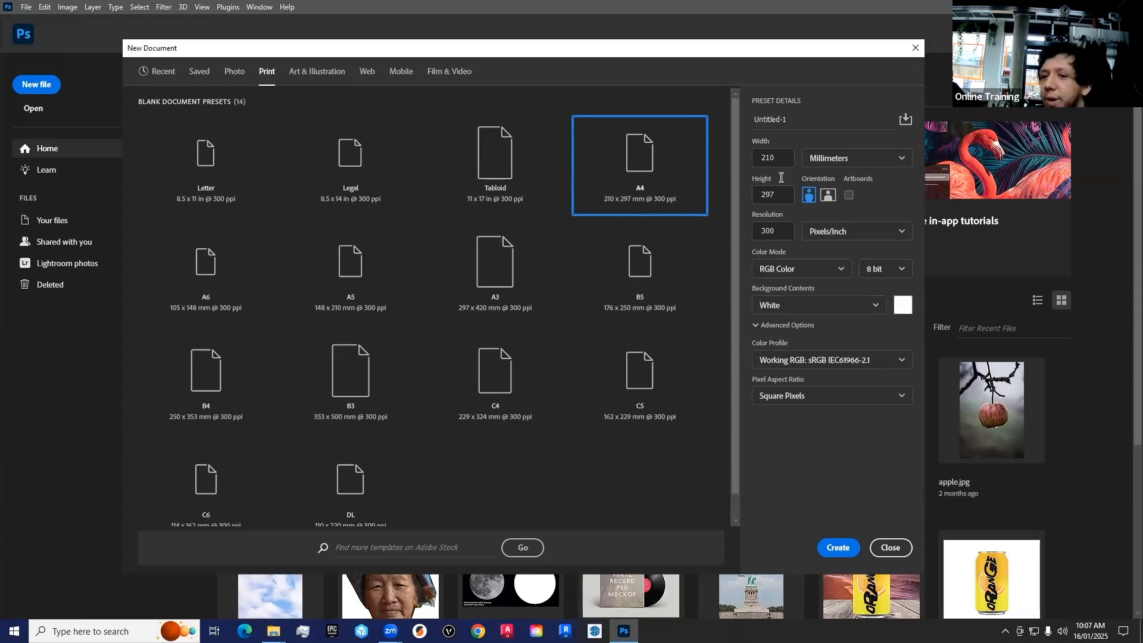
drag(782, 195, 695, 172)
text(210)
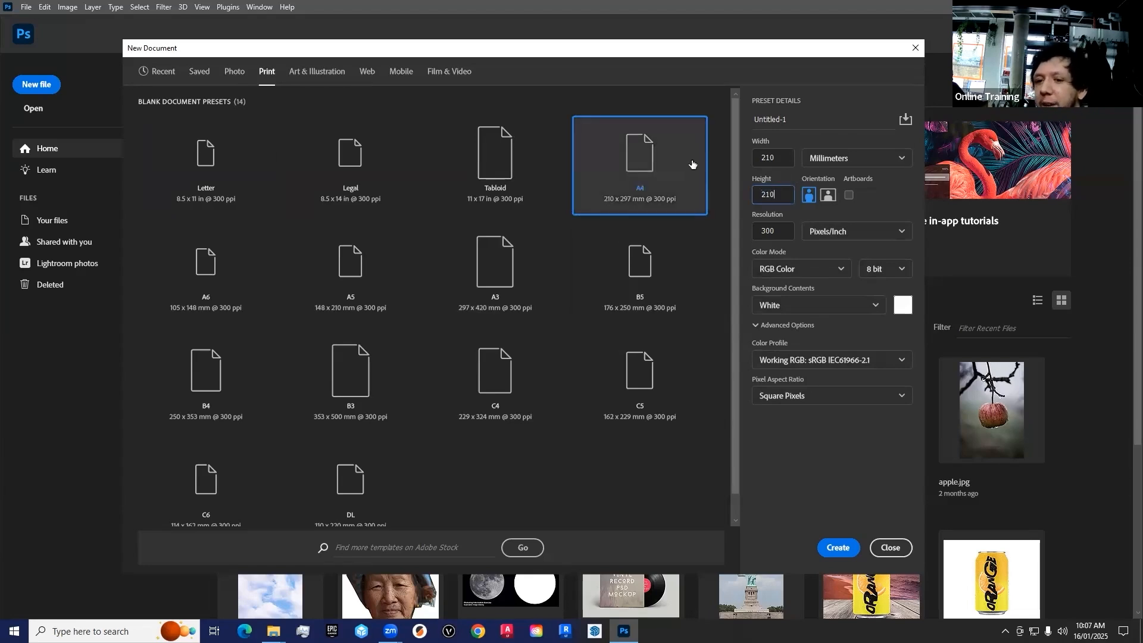
key(ctrl+z)
click(776, 199)
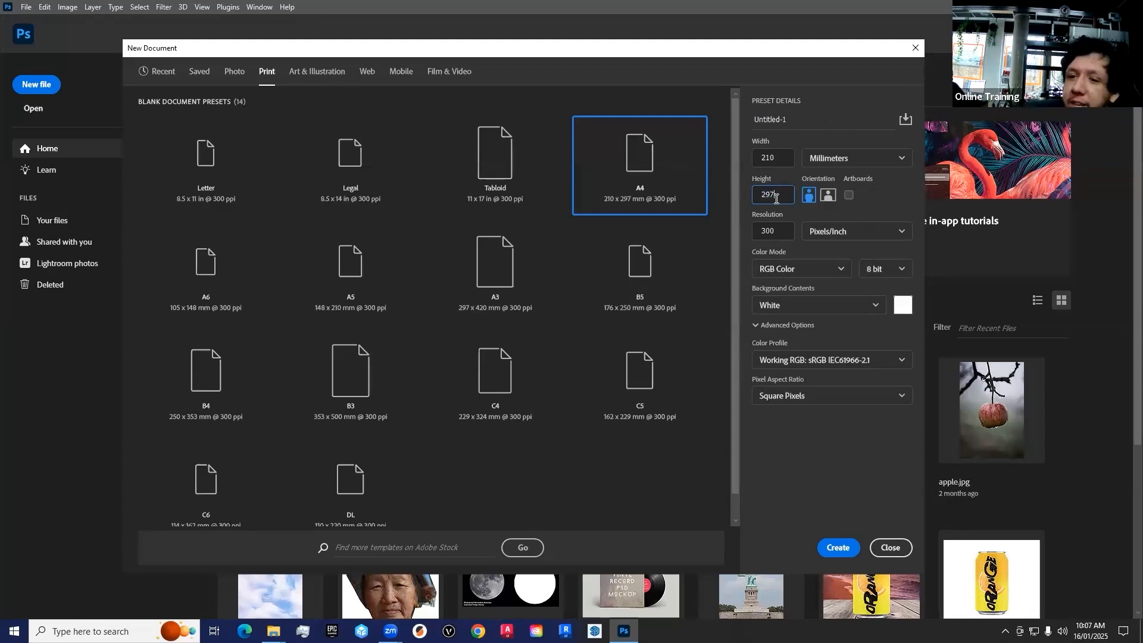
Switch the new document's units to pixels and its orientation to landscape
click(892, 158)
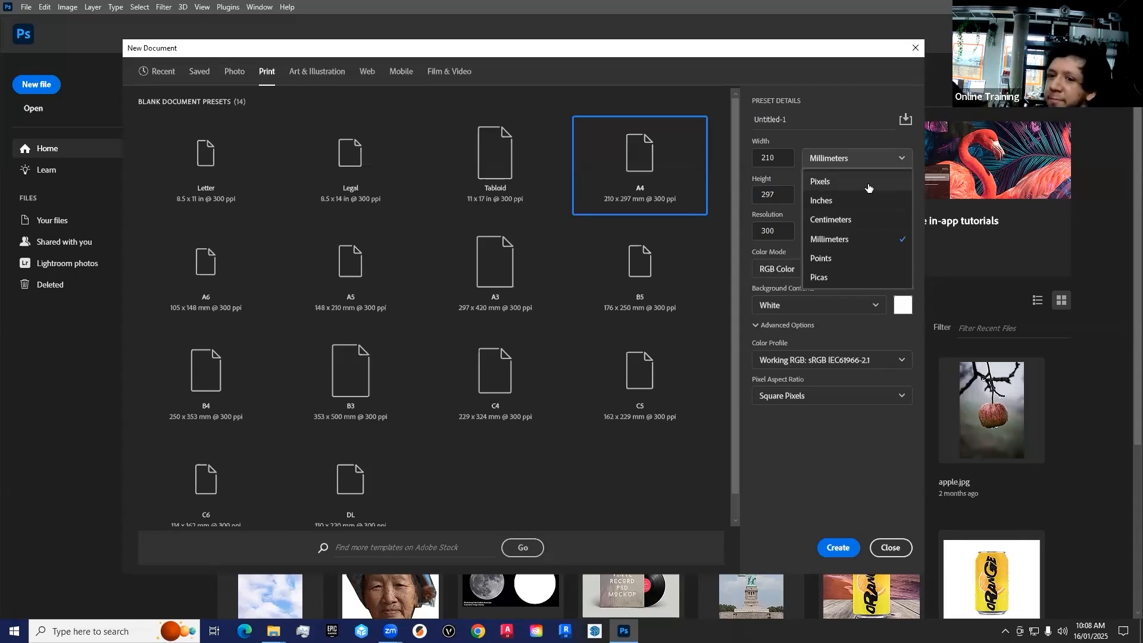
click(837, 182)
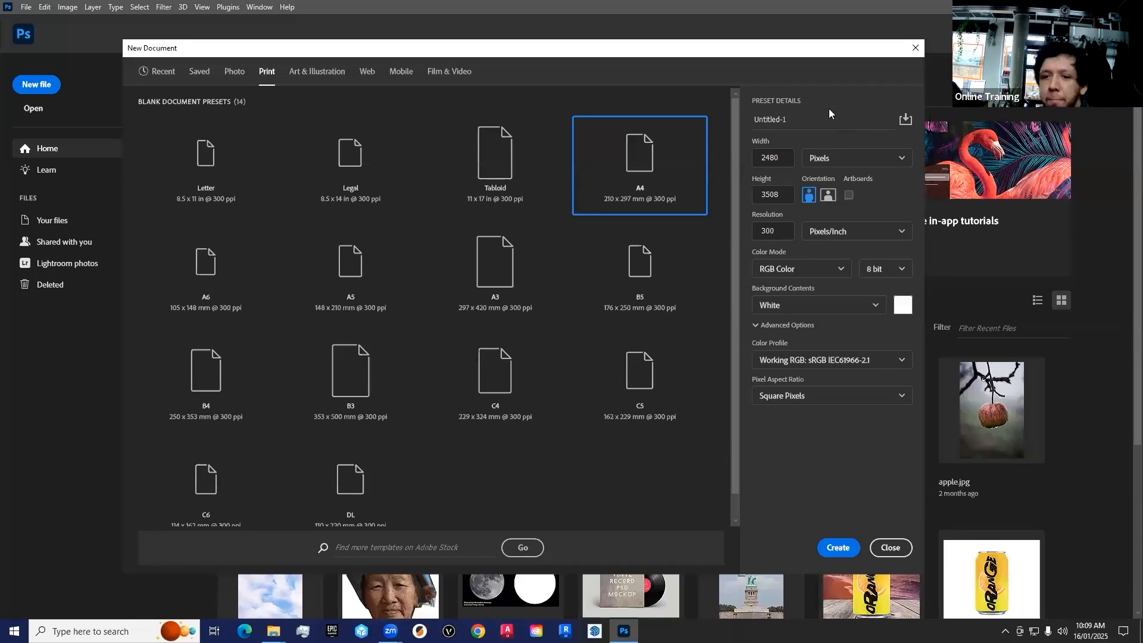
click(829, 195)
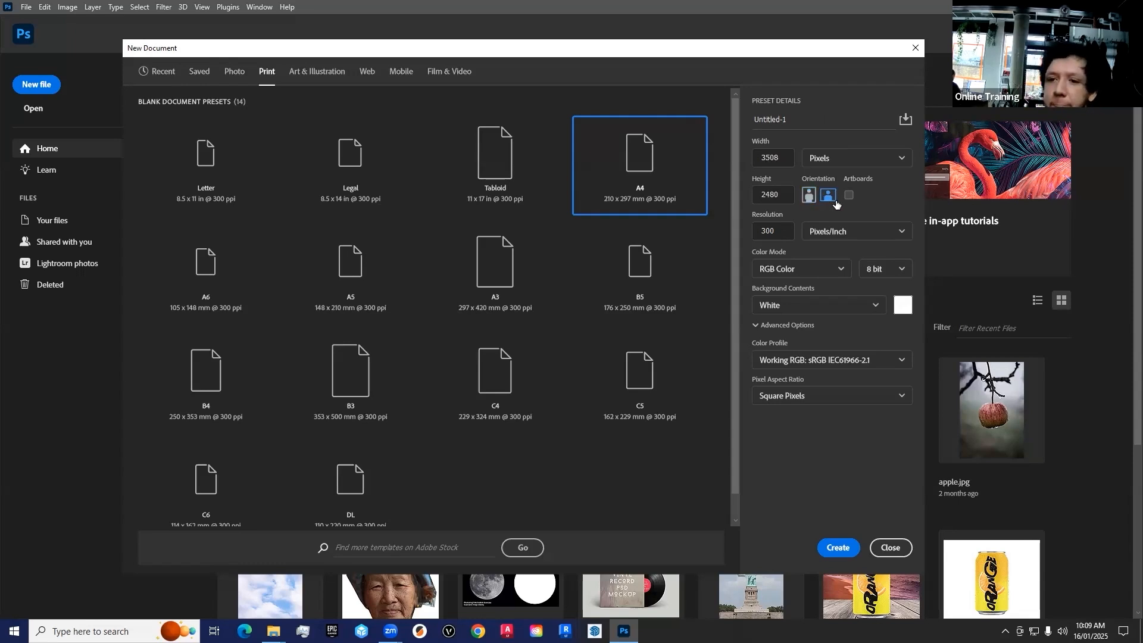
Create the document with a resolution of 300 pixels/inch and RGB Color mode
click(784, 232)
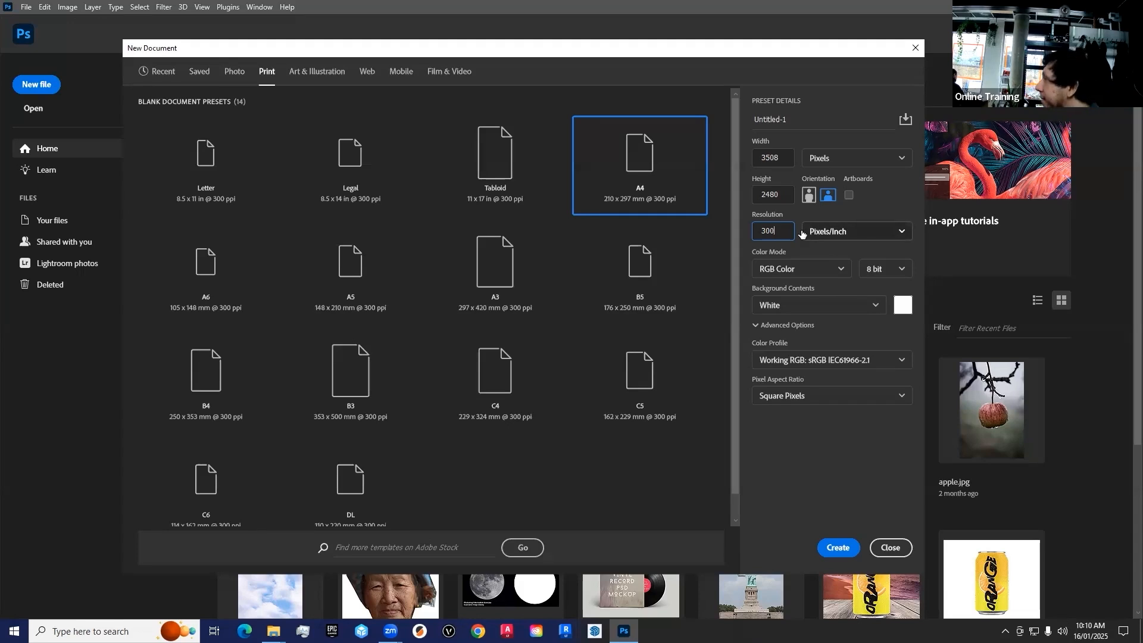
click(864, 69)
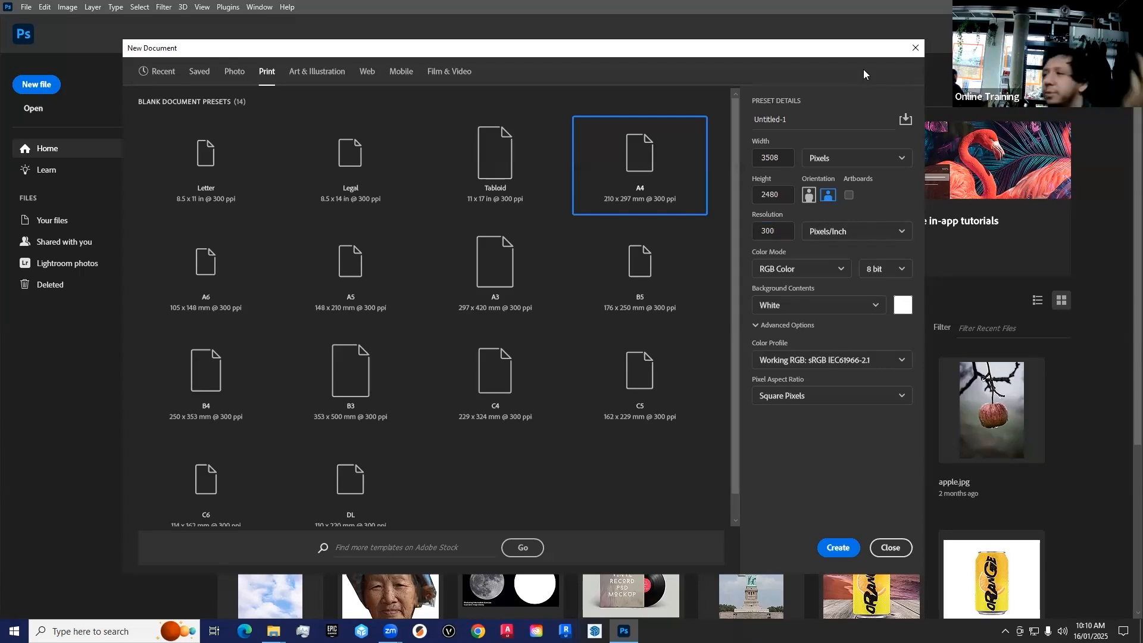
click(784, 234)
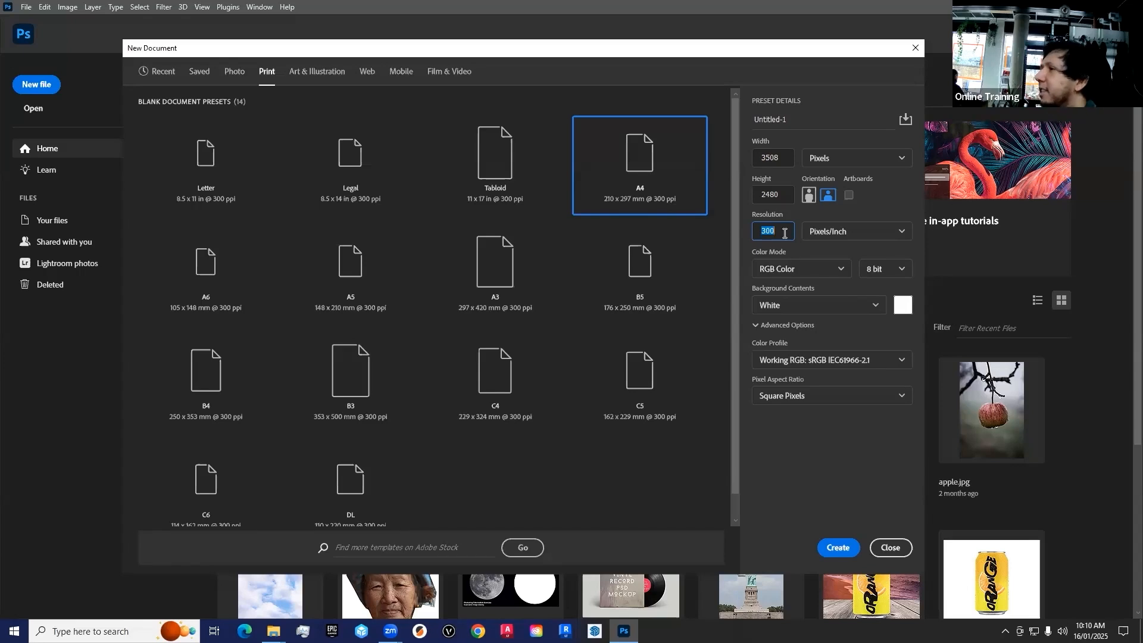
click(833, 276)
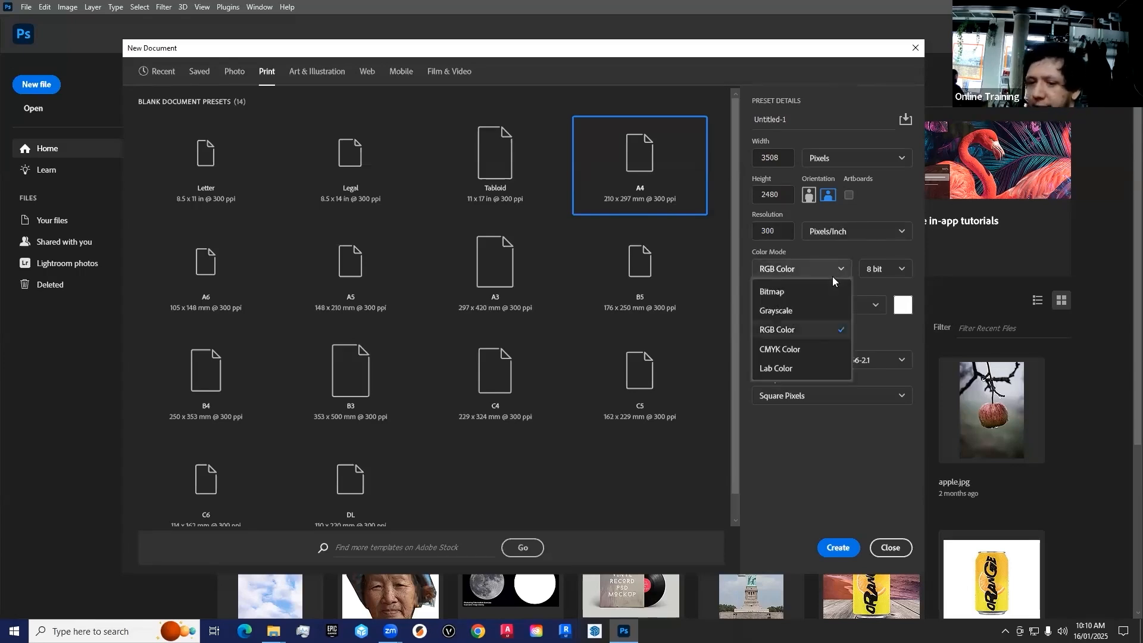
click(798, 331)
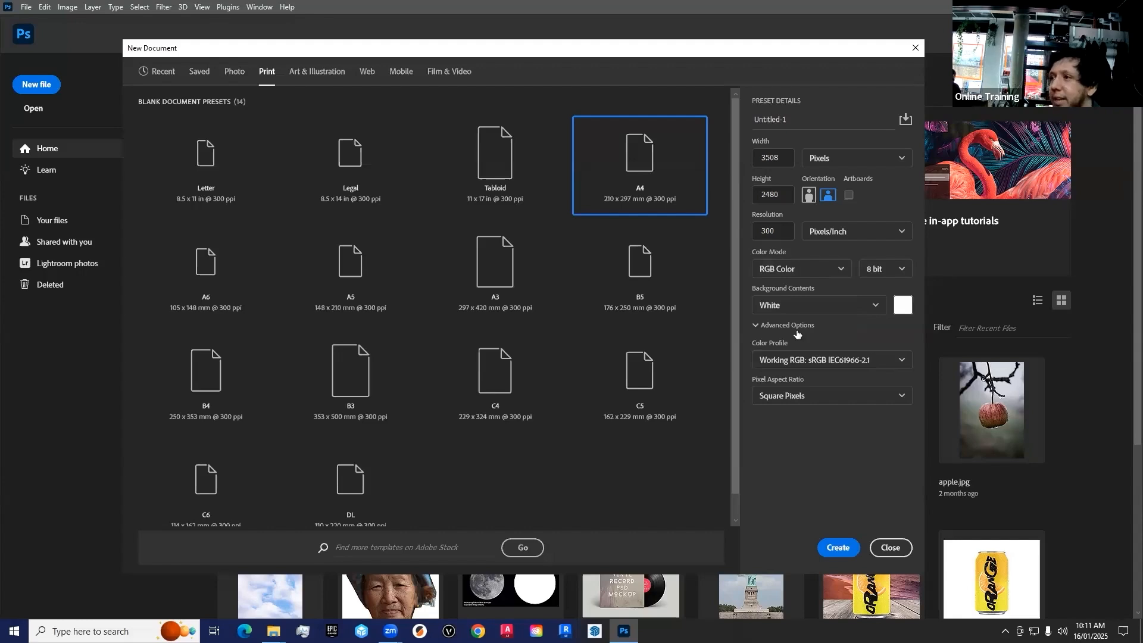
click(798, 269)
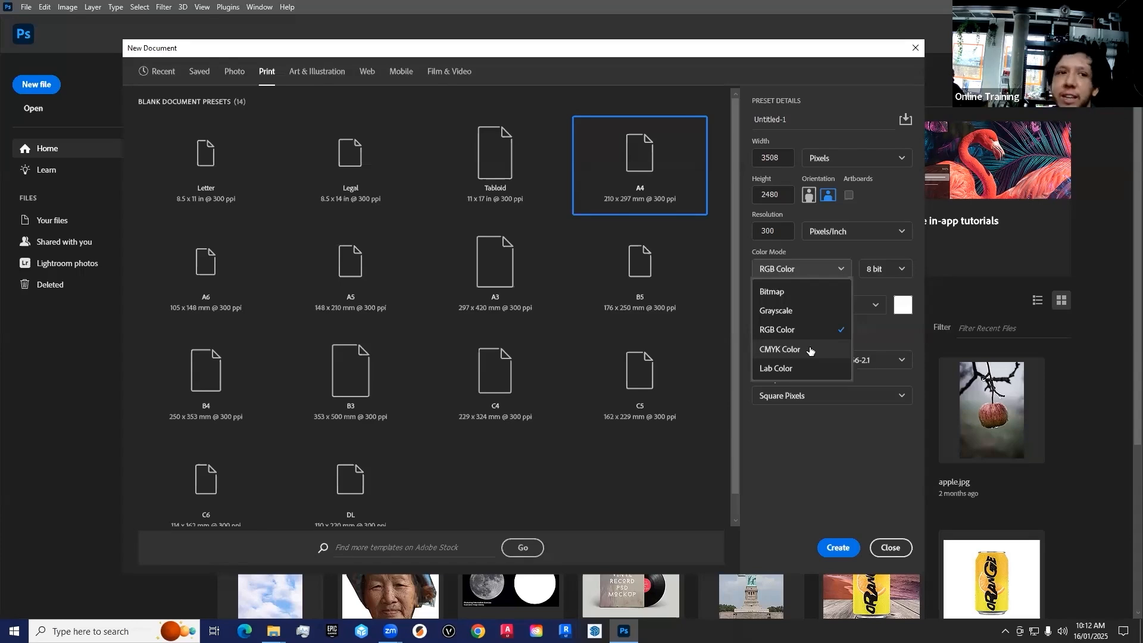
click(794, 333)
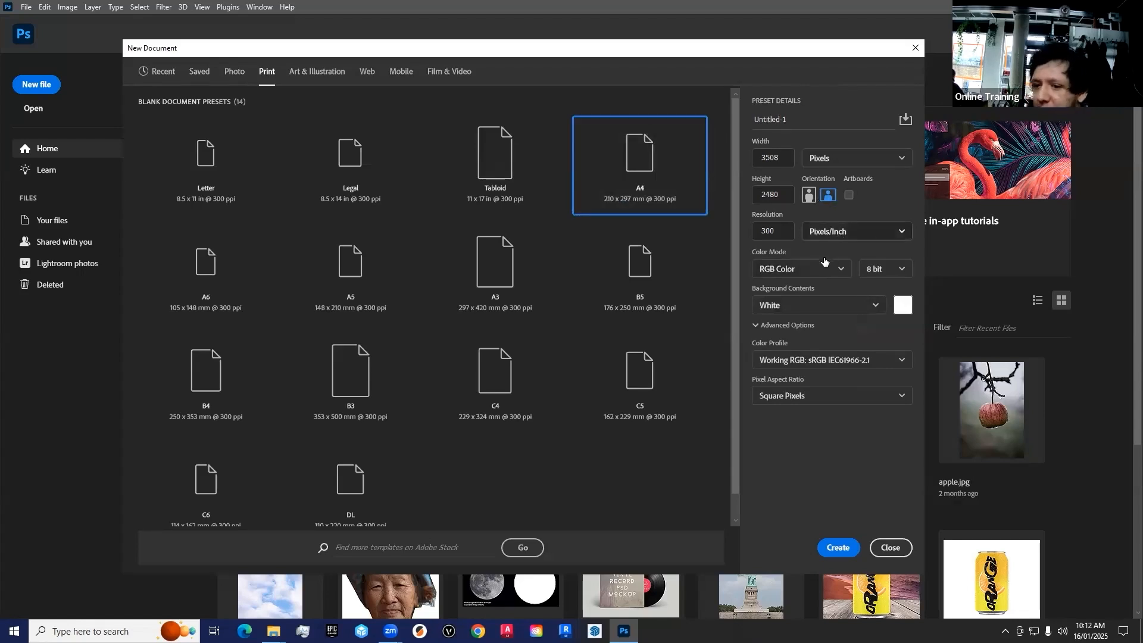
click(835, 544)
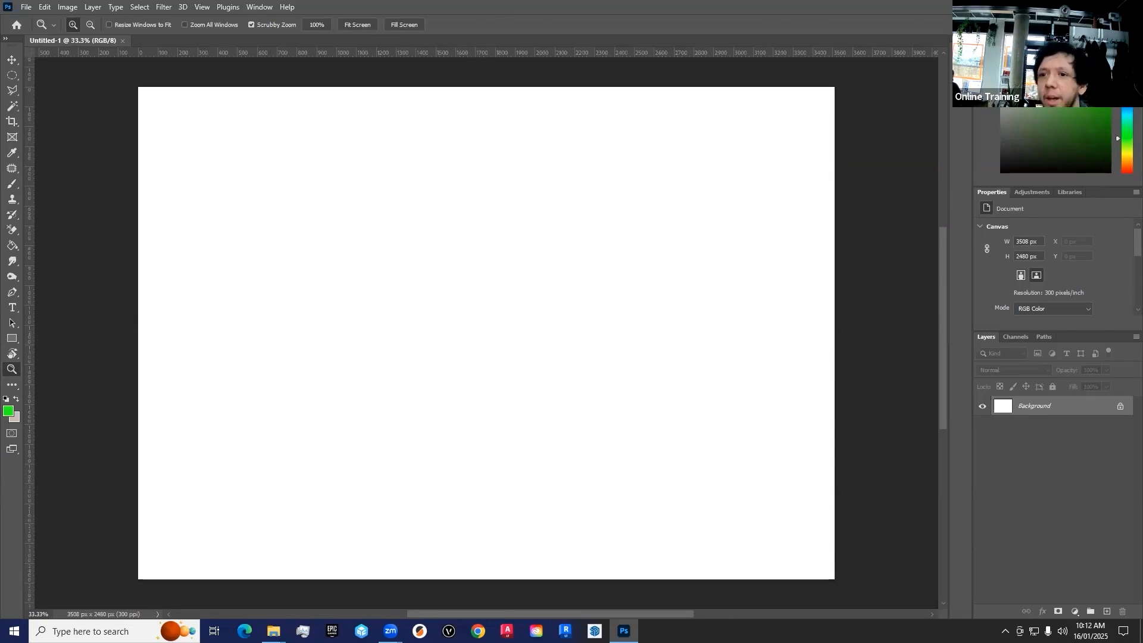
Reset the Essentials workspace to its default layout and hide the rulers around the canvas
click(262, 7)
mouse_move(277, 34)
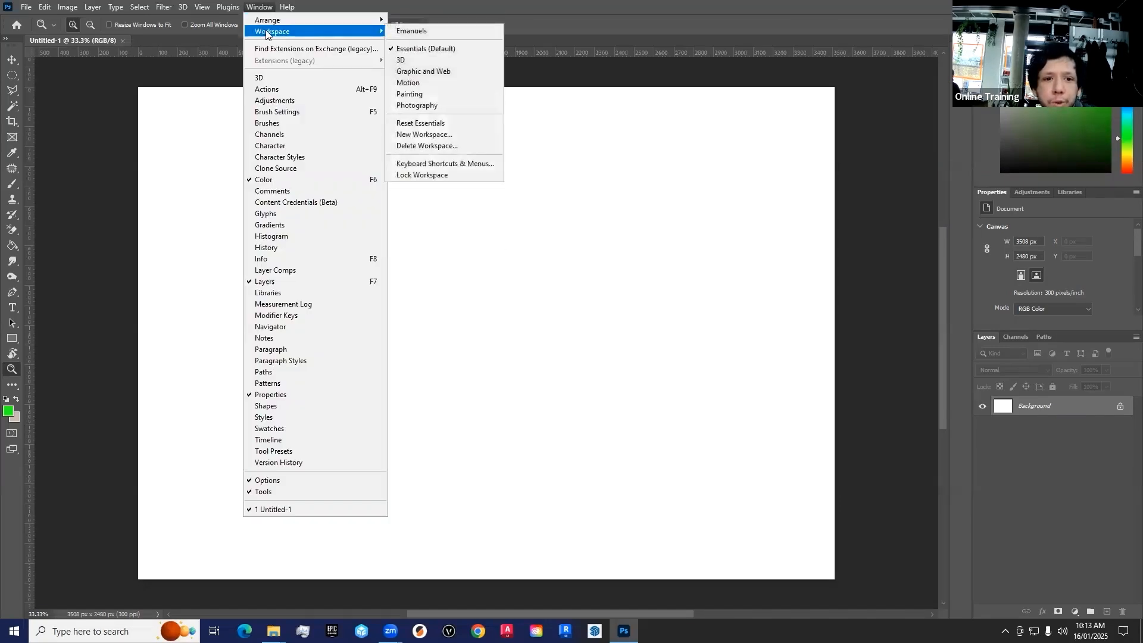
click(433, 125)
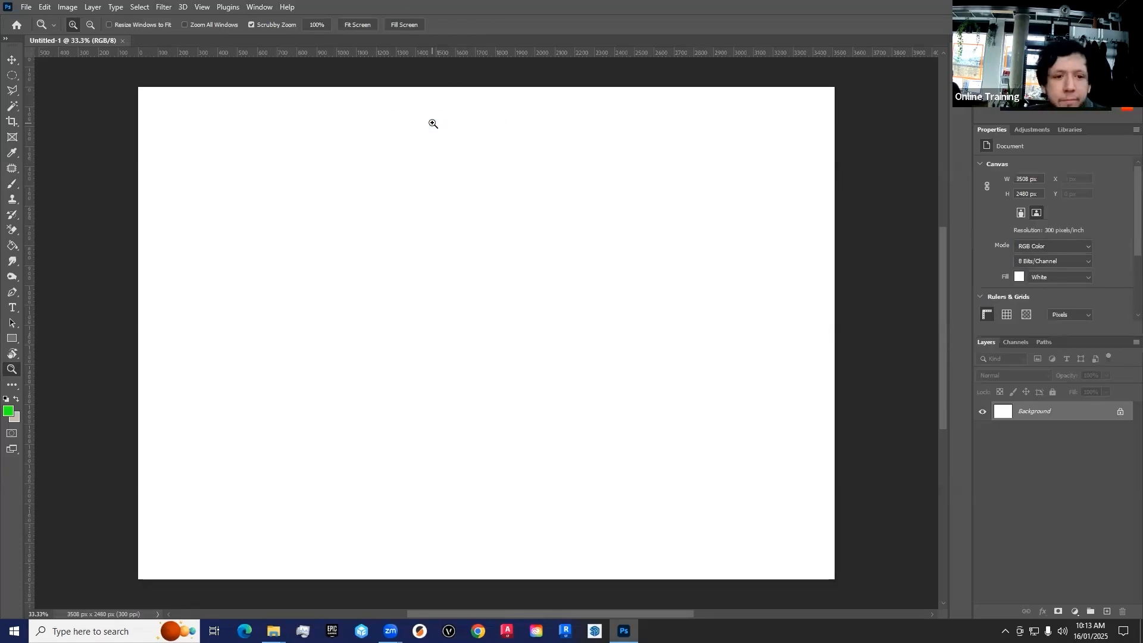
key(ctrl+r)
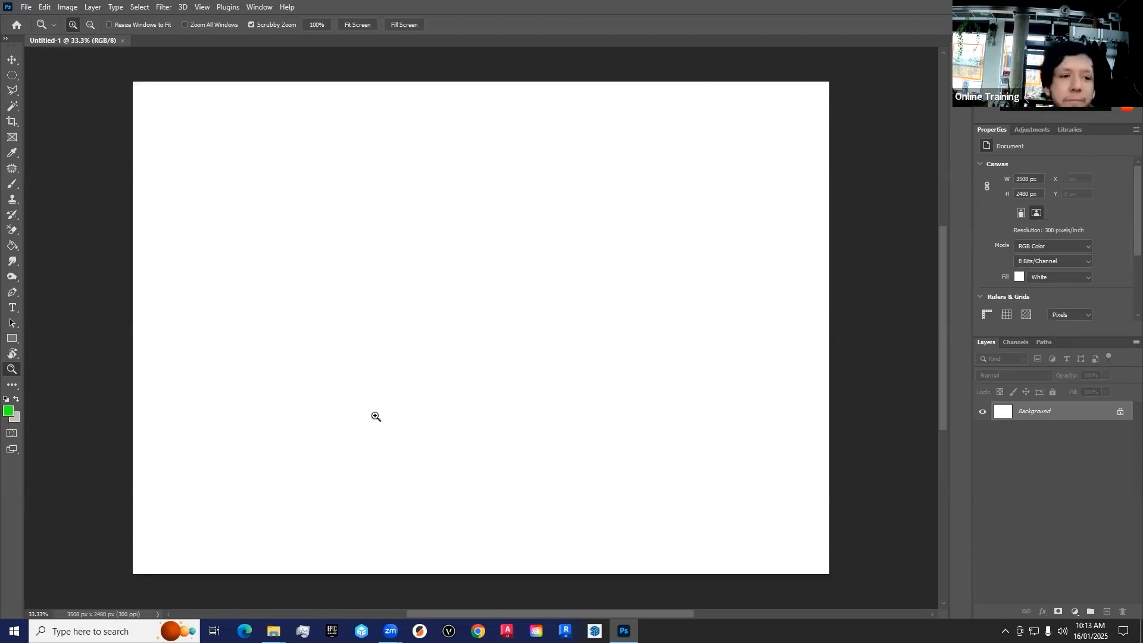
Go through the tools from Move and Marquee down to the Eraser and examine the options each one offers
click(12, 75)
click(13, 90)
click(12, 106)
click(12, 122)
click(12, 137)
click(12, 153)
click(12, 168)
click(12, 184)
click(12, 199)
click(12, 215)
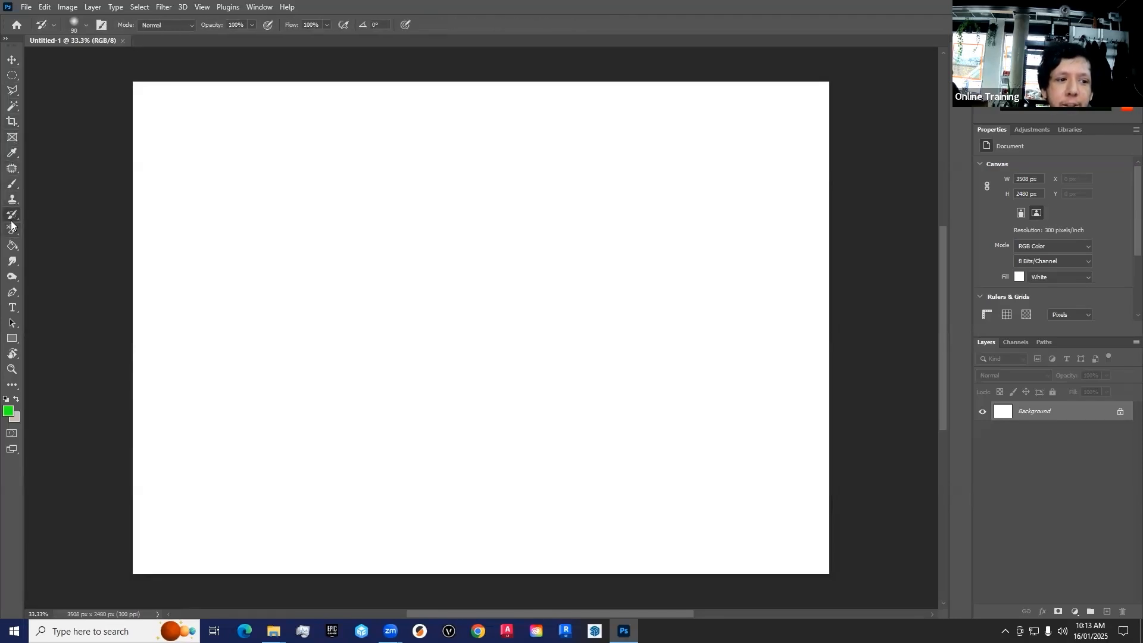
click(12, 200)
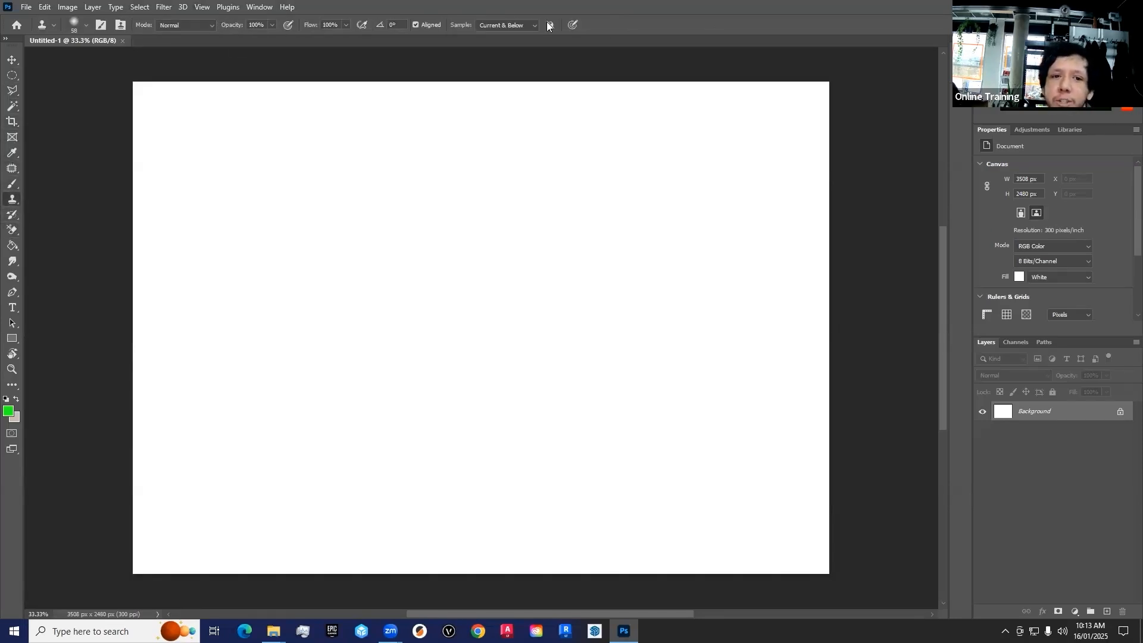
click(12, 60)
click(12, 75)
click(12, 91)
click(12, 106)
click(12, 122)
click(13, 137)
click(14, 154)
click(12, 169)
click(12, 184)
click(12, 200)
click(14, 216)
click(13, 231)
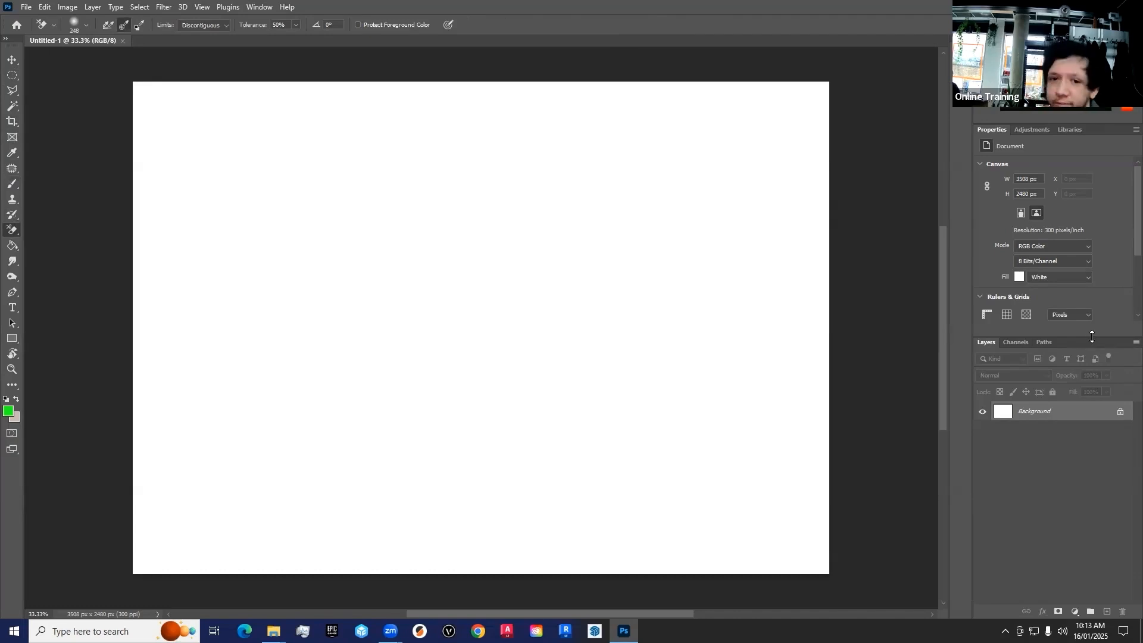
Give the Layers panel more height and activate the Brush tool
drag(1086, 337, 1075, 268)
click(12, 153)
click(11, 184)
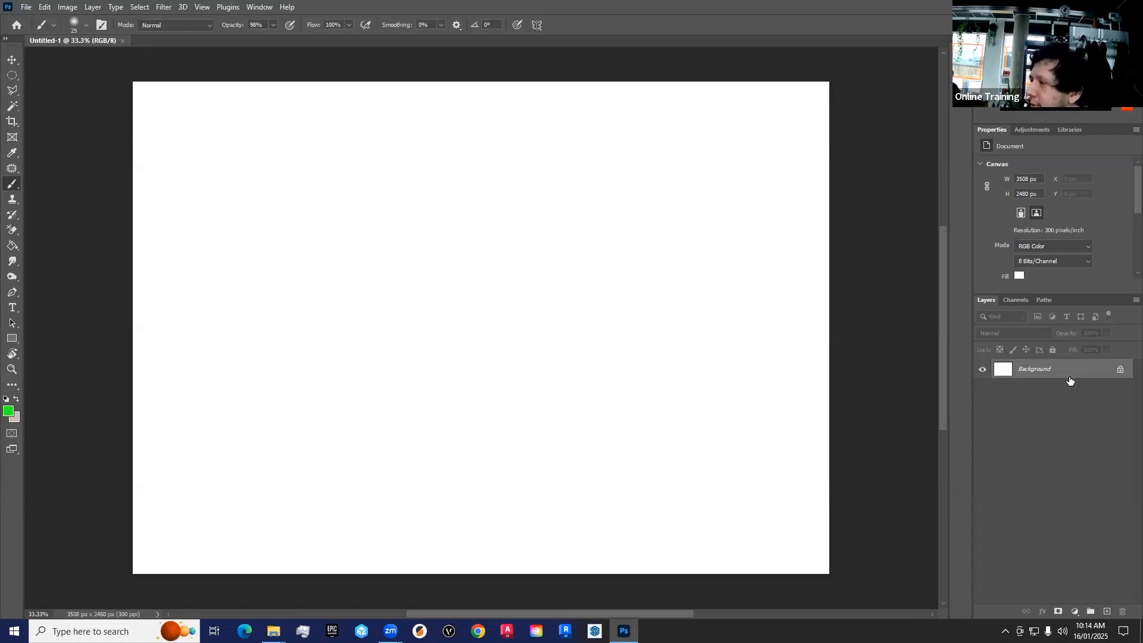
Add a new empty layer above the background and make it the active layer
click(1107, 612)
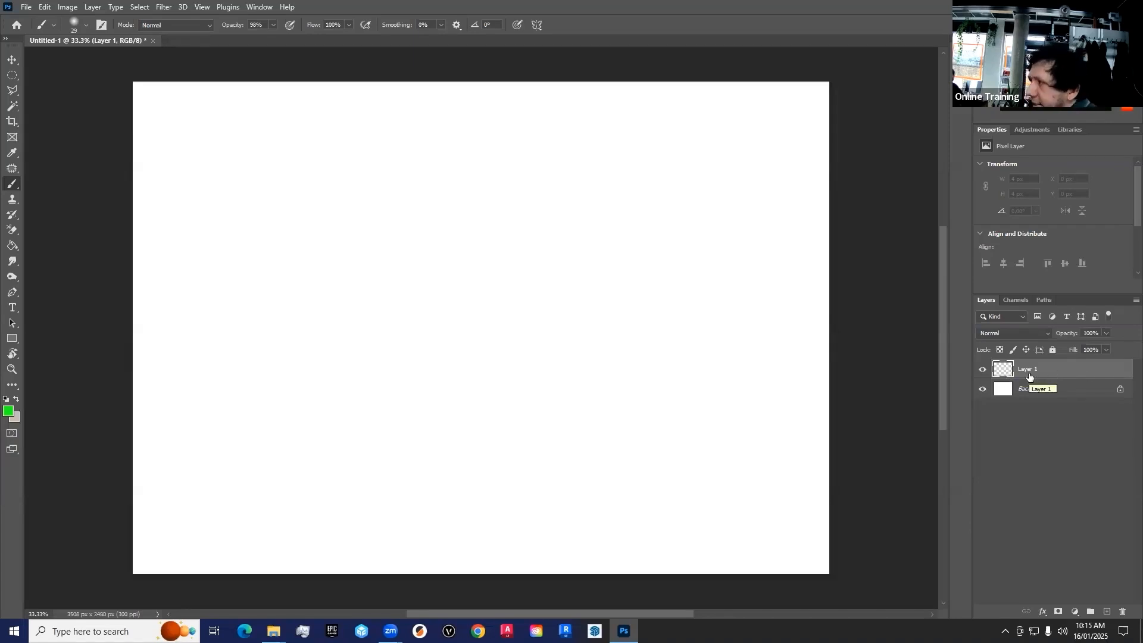
click(1043, 390)
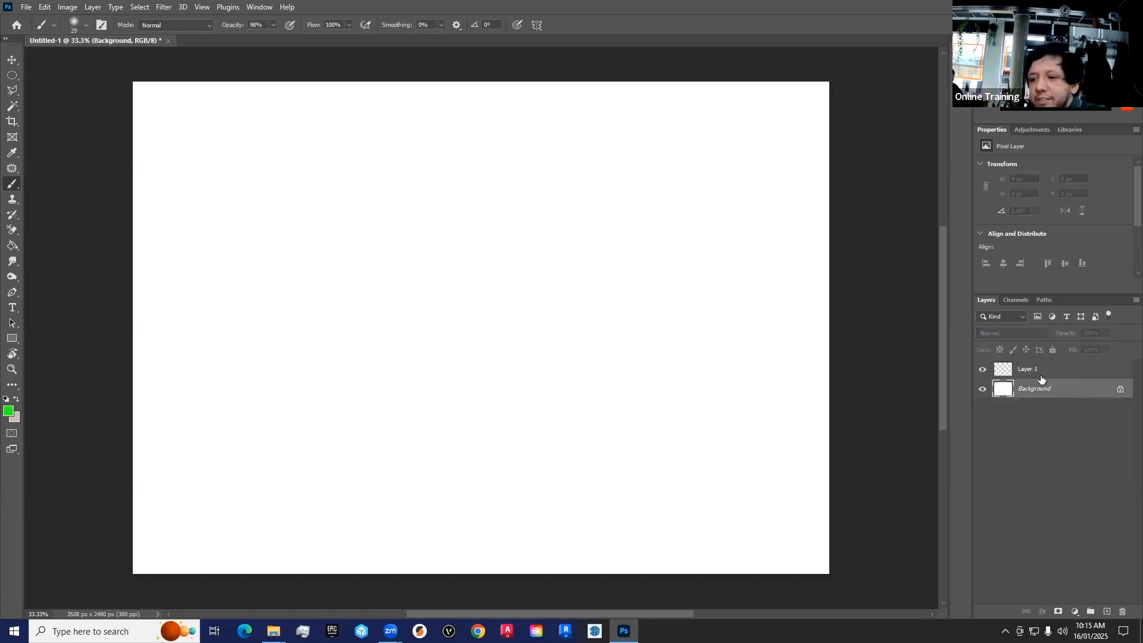
click(1041, 374)
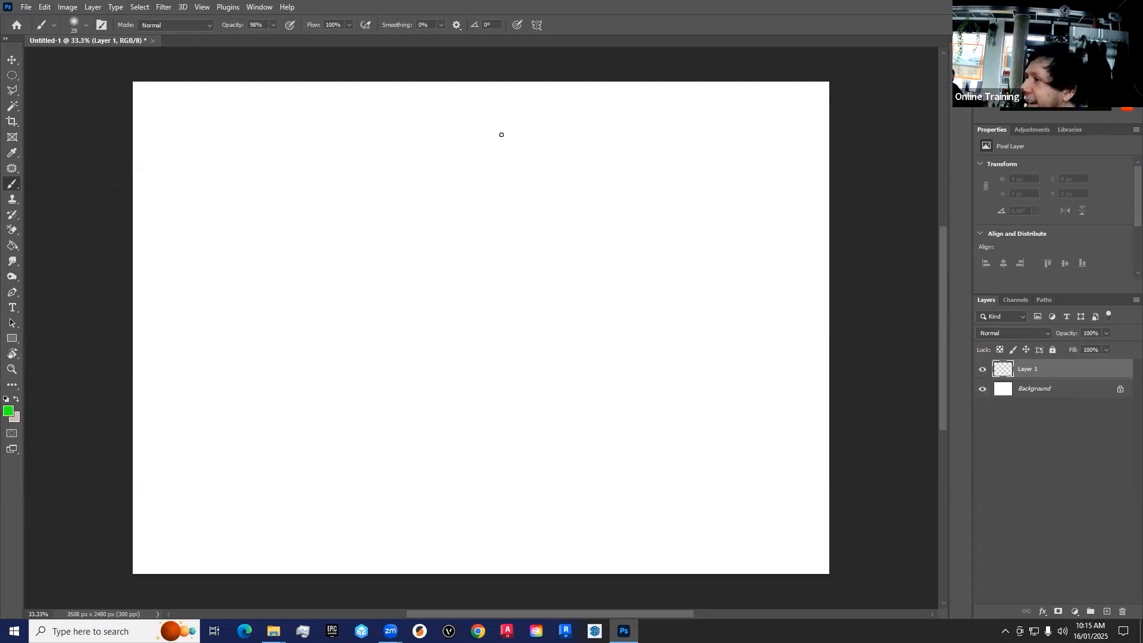
Paint green strokes along the canvas's upper edge on the new layer: a straight line, two dots, a dash and a looping scribble
drag(167, 117, 270, 117)
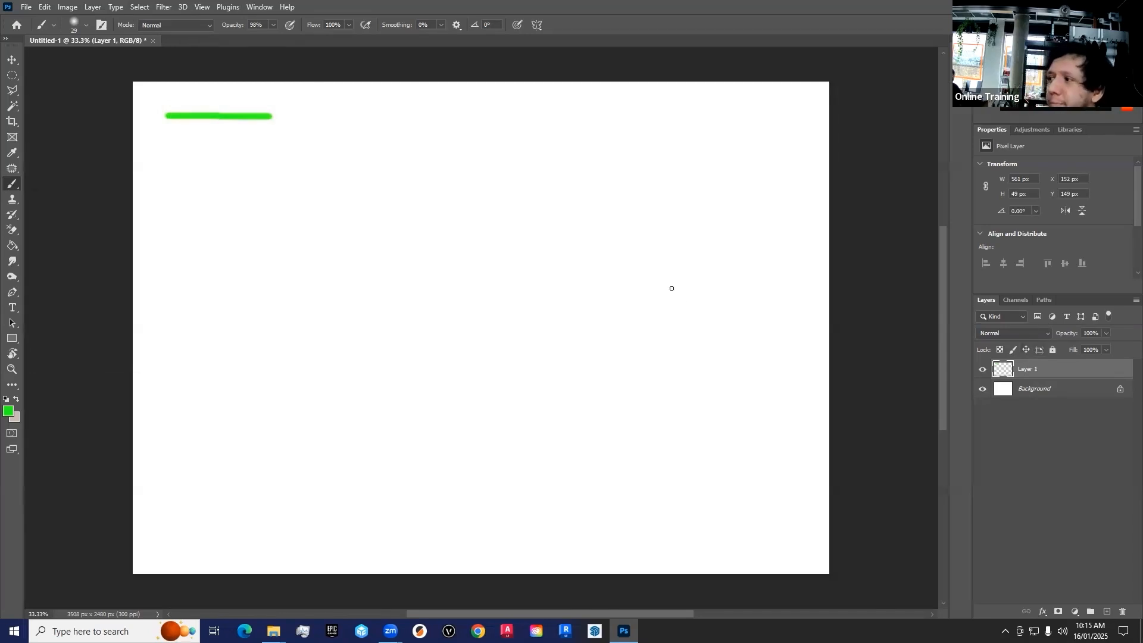
click(286, 116)
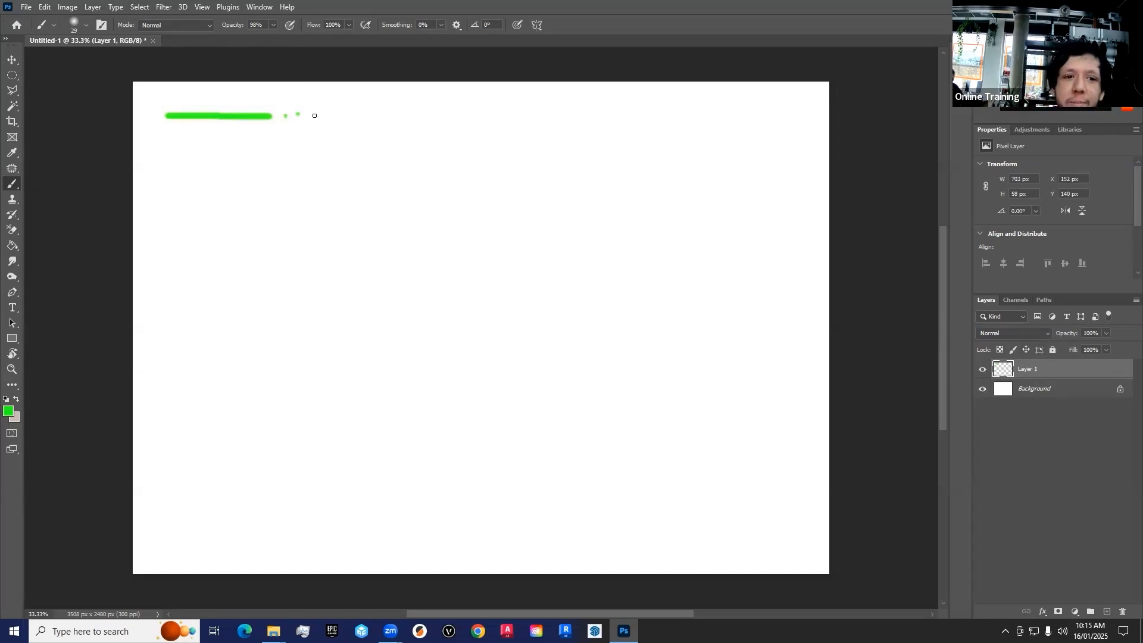
mouse_move(311, 115)
mouse_down()
mouse_move(494, 106)
mouse_move(560, 124)
mouse_move(623, 115)
mouse_move(752, 133)
mouse_up()
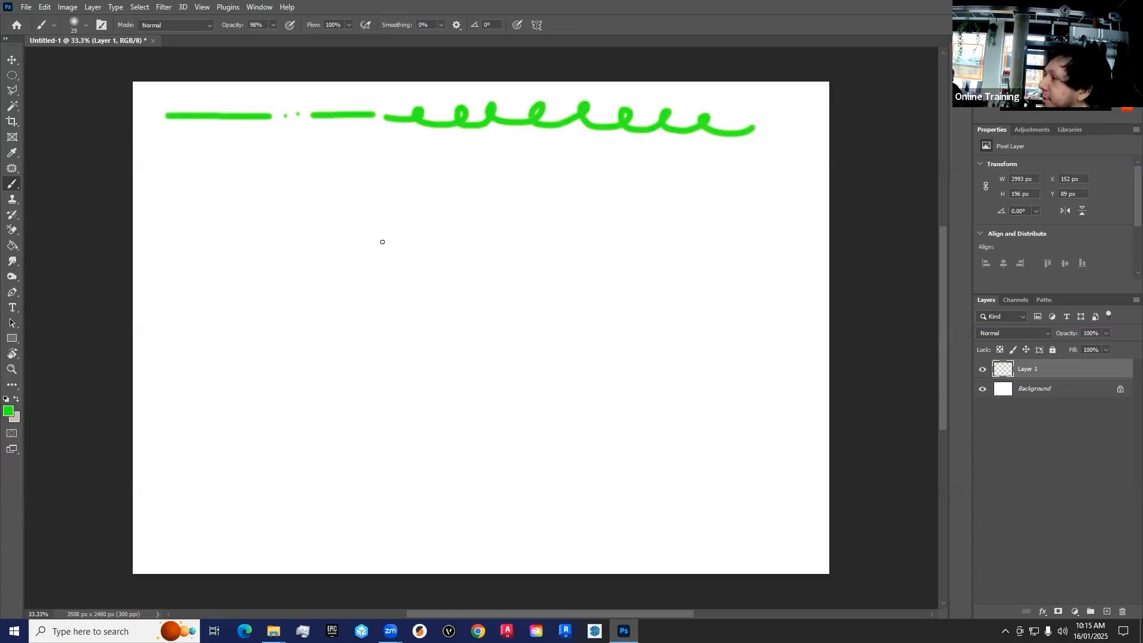
Browse the General and Dry Media brush presets, choose the Hard Round brush and set its opacity to 100%
click(85, 26)
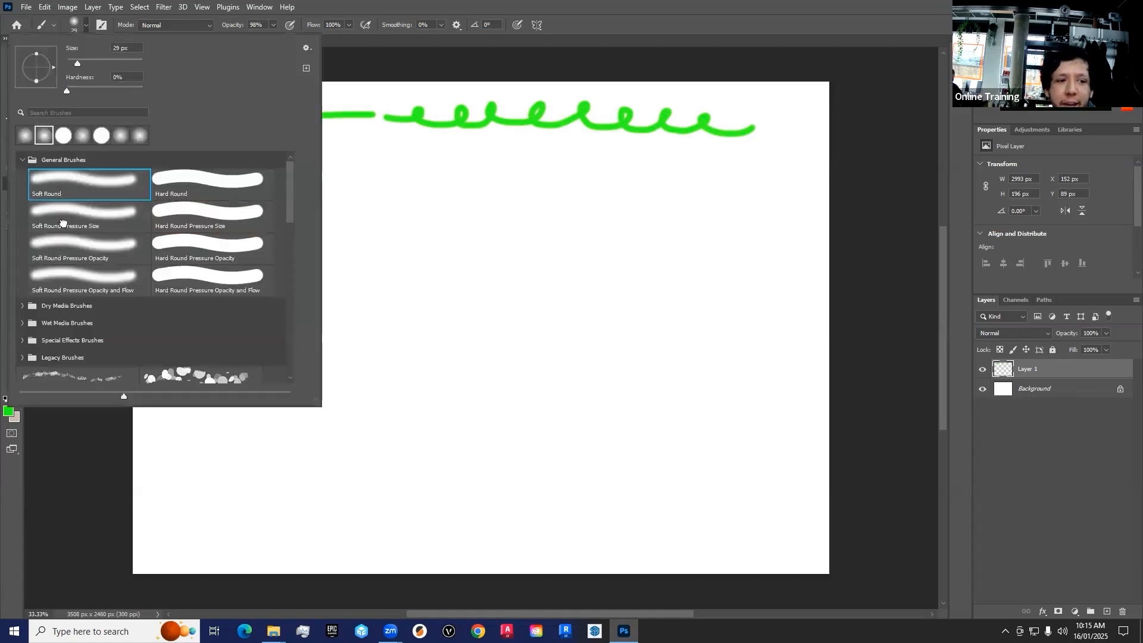
click(22, 305)
click(21, 306)
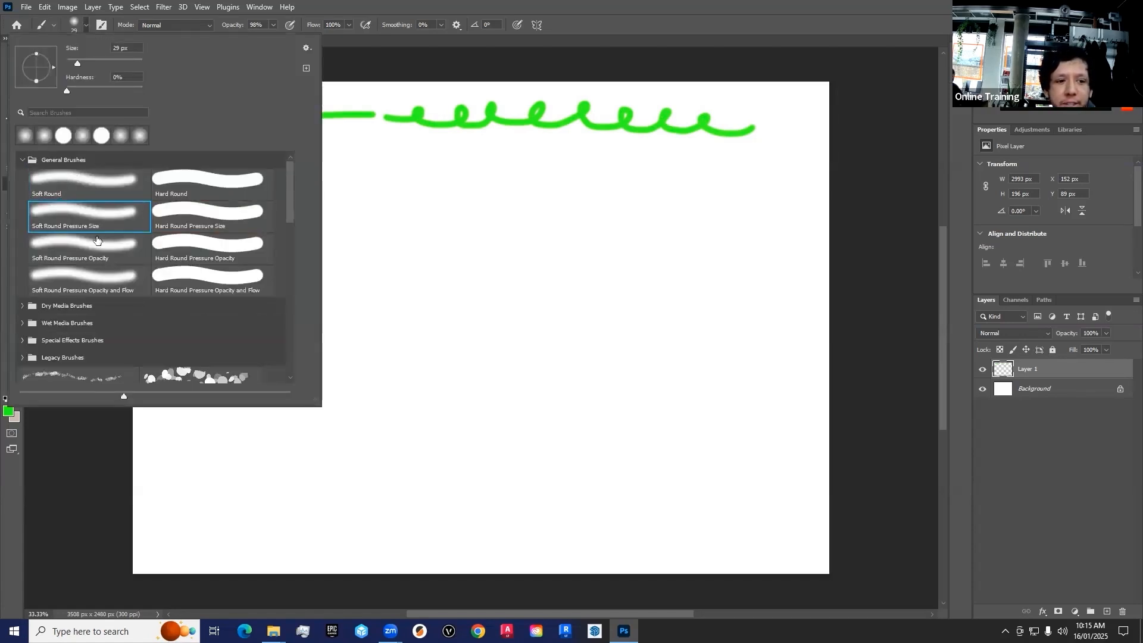
click(171, 182)
click(84, 180)
click(192, 183)
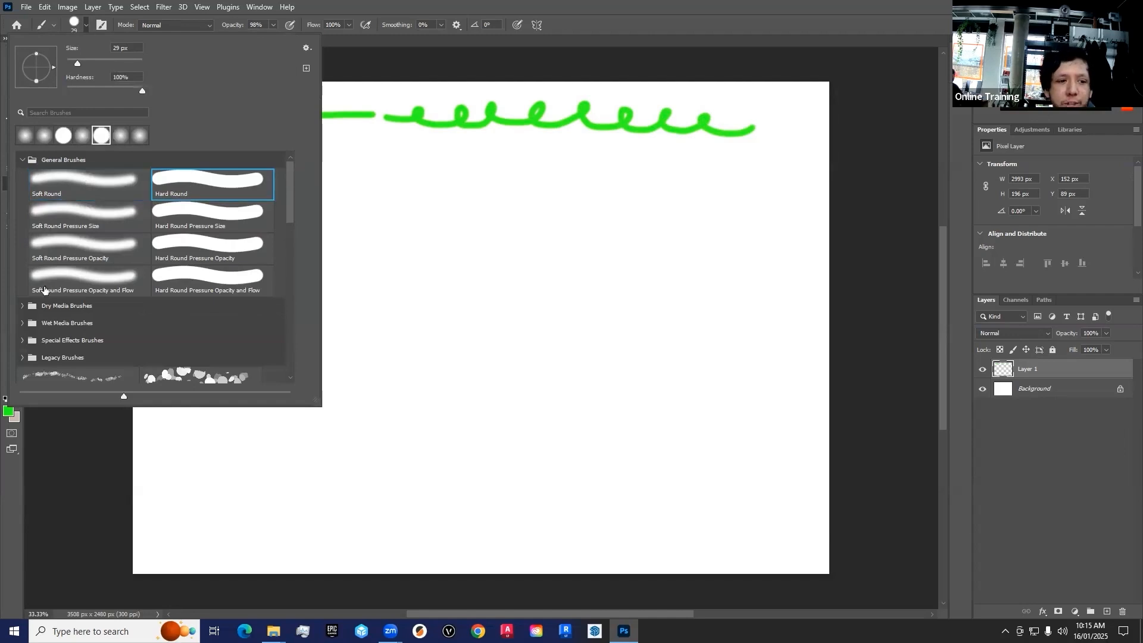
click(67, 303)
scroll(110, 317, down, 4)
scroll(189, 194, up, 4)
click(460, 5)
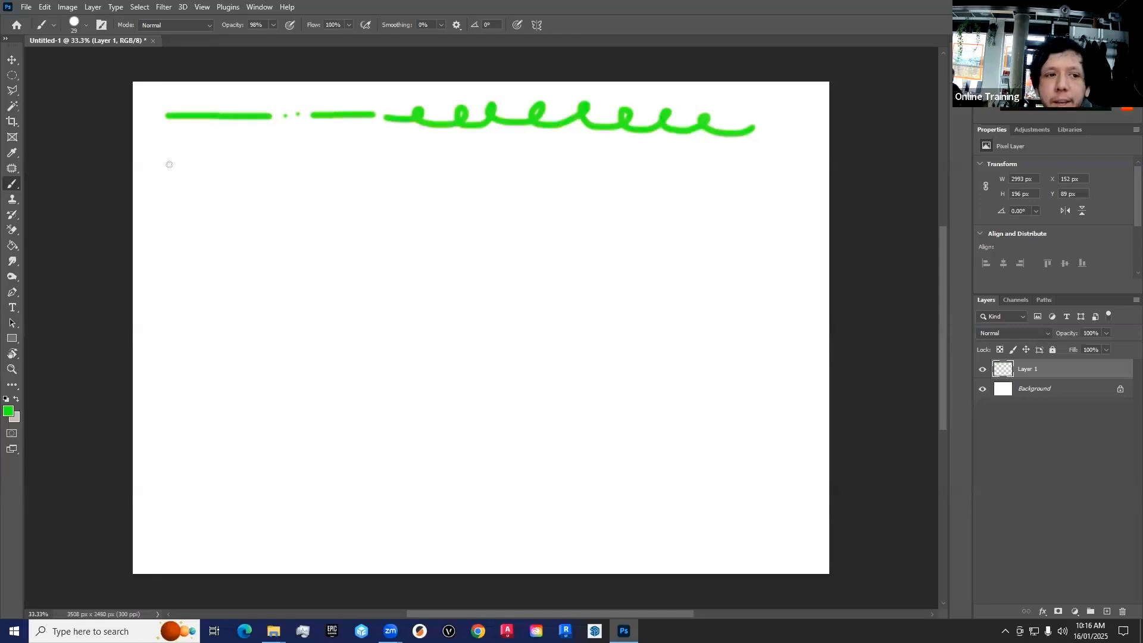
drag(239, 25, 265, 26)
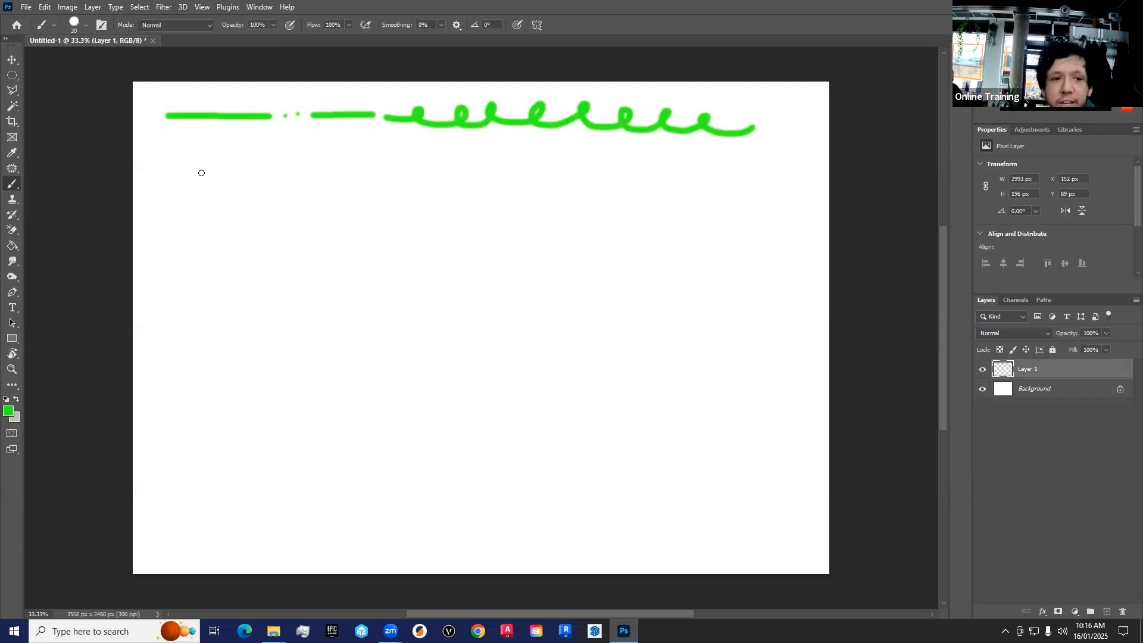
Enlarge the brush to 300 px and stamp three large green dots side by side beneath the straight line
key(bracketright)
key(bracketright)
key(bracketright)
key(bracketright)
key(bracketright)
key(bracketright)
key(bracketright)
key(bracketright)
key(bracketright)
key(bracketright)
key(bracketright)
key(bracketright)
key(bracketright)
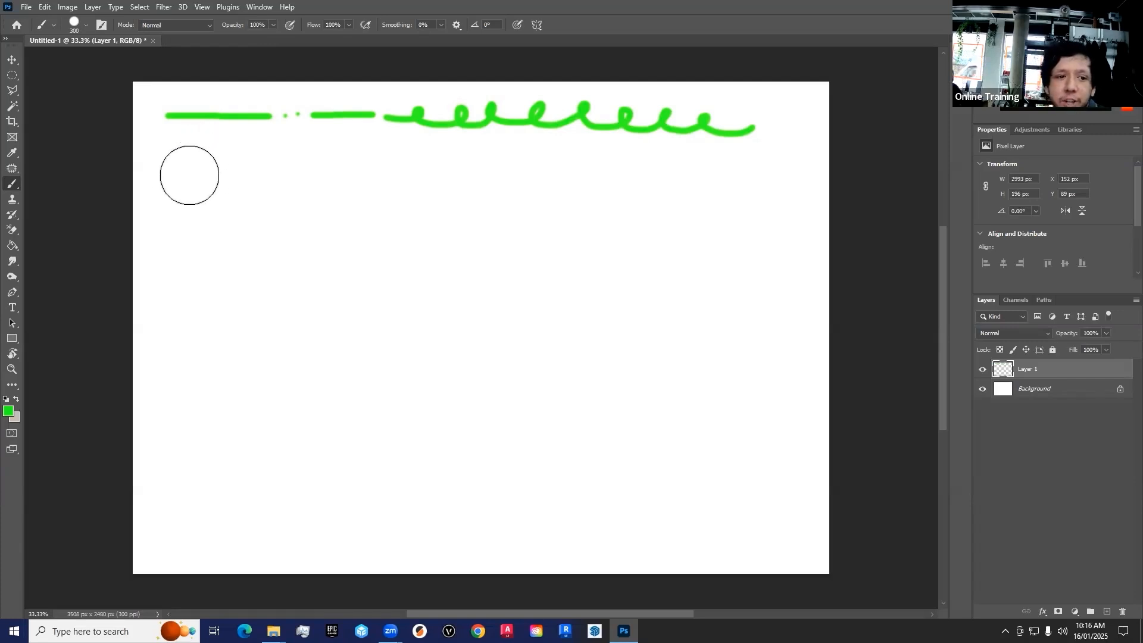
click(189, 175)
click(259, 175)
click(335, 174)
Reduce the brush size and paint three small green dots, a thick horizontal bar and three more dots beside the large ones
key(bracketleft)
key(bracketleft)
key(bracketleft)
key(bracketleft)
key(bracketleft)
key(bracketleft)
click(391, 172)
click(421, 172)
click(446, 171)
click(470, 171)
shift+click(552, 170)
click(580, 168)
click(606, 168)
click(626, 167)
Shrink the brush further and paint a thin looping scribble after the dots plus a thin row of line, dots and dash beneath the bar
key(bracketleft)
key(bracketleft)
key(bracketleft)
key(bracketleft)
key(bracketleft)
key(bracketleft)
key(bracketleft)
key(bracketleft)
key(bracketleft)
mouse_move(646, 169)
mouse_down()
mouse_move(761, 156)
mouse_move(808, 172)
mouse_up()
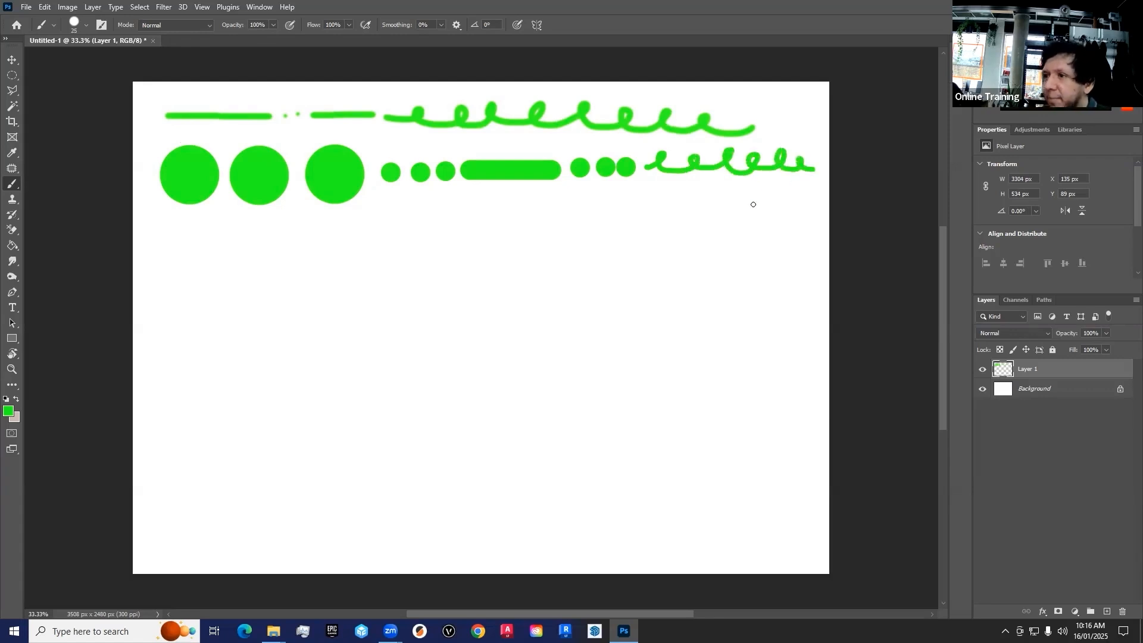
drag(390, 202, 516, 202)
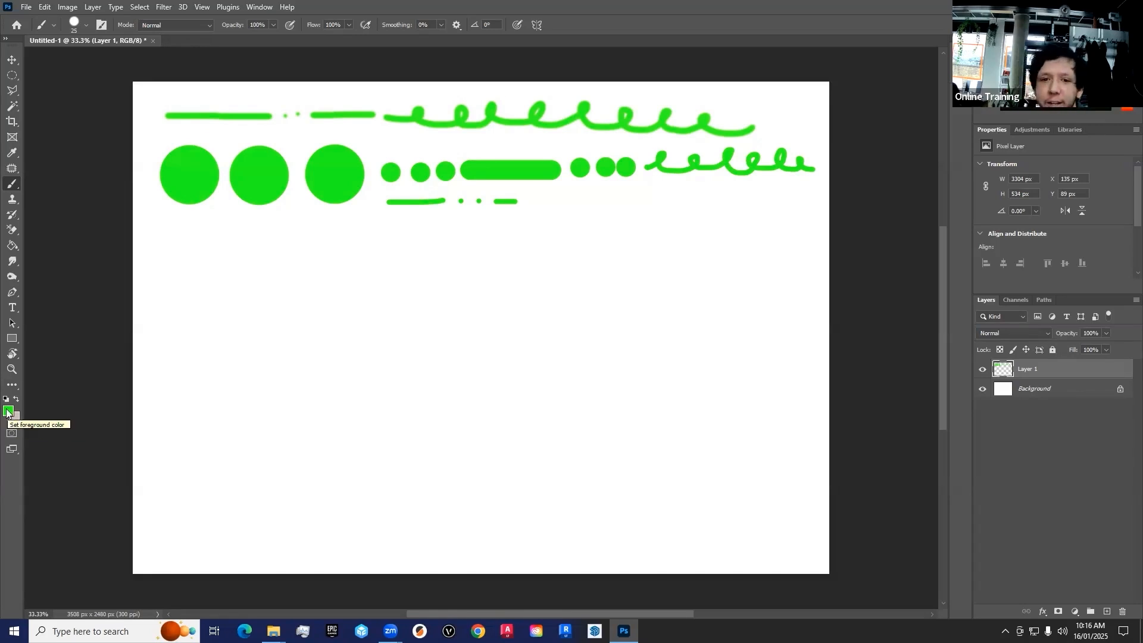
Change the foreground colour to pinkish red and paint a row of dots and dashes and a thick wavy stroke below the green shapes
click(8, 411)
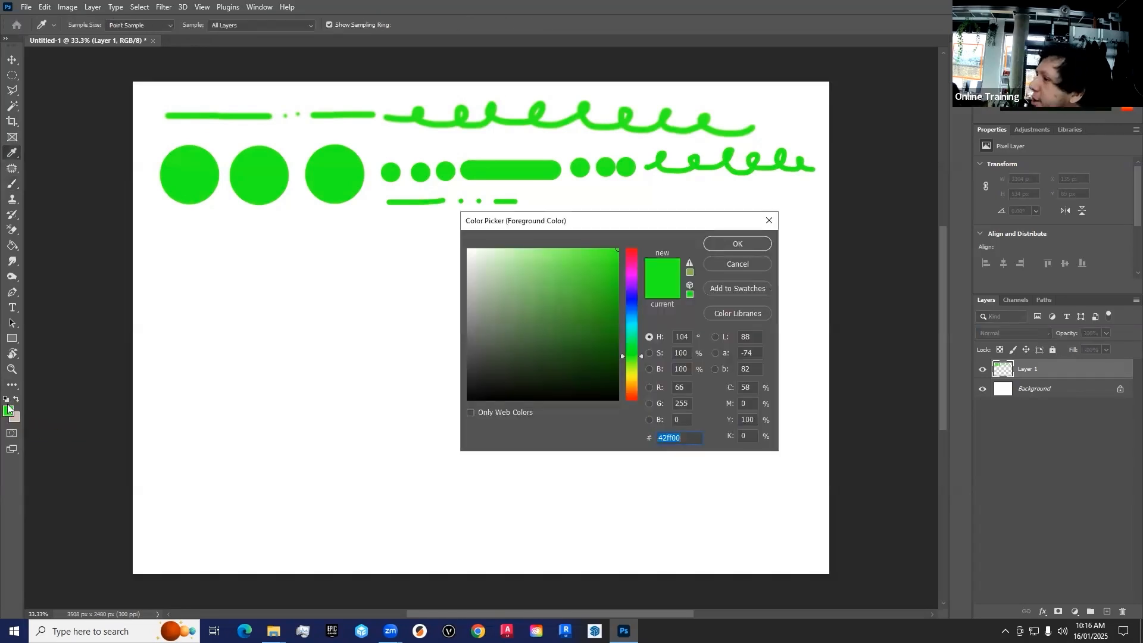
drag(563, 225, 491, 204)
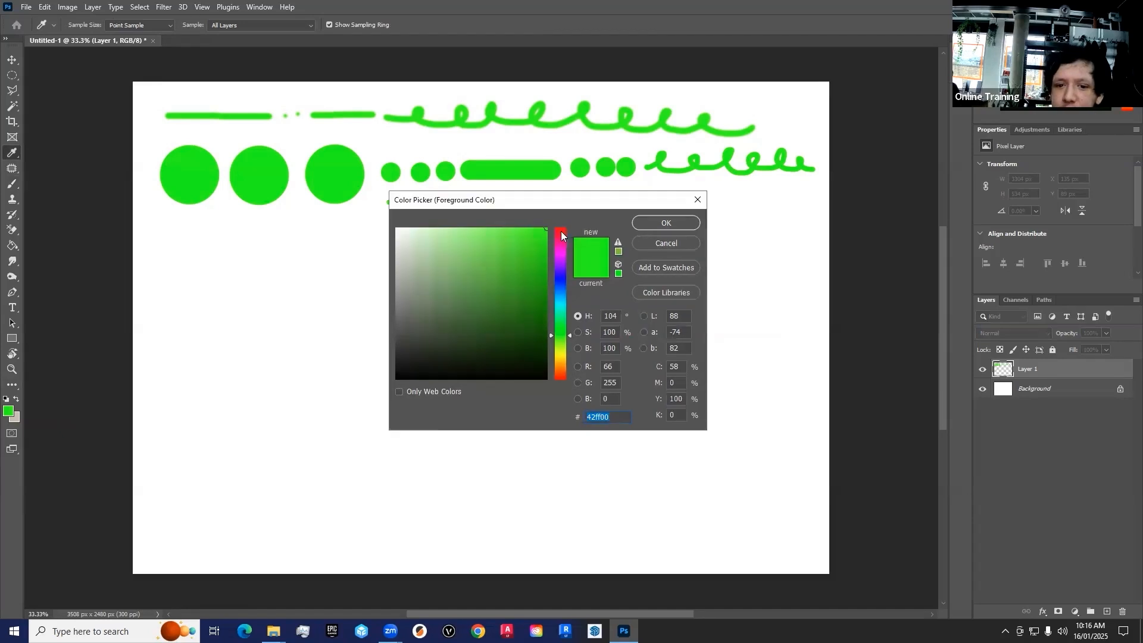
mouse_move(558, 237)
mouse_down()
mouse_move(560, 378)
mouse_move(559, 234)
mouse_move(552, 243)
mouse_up()
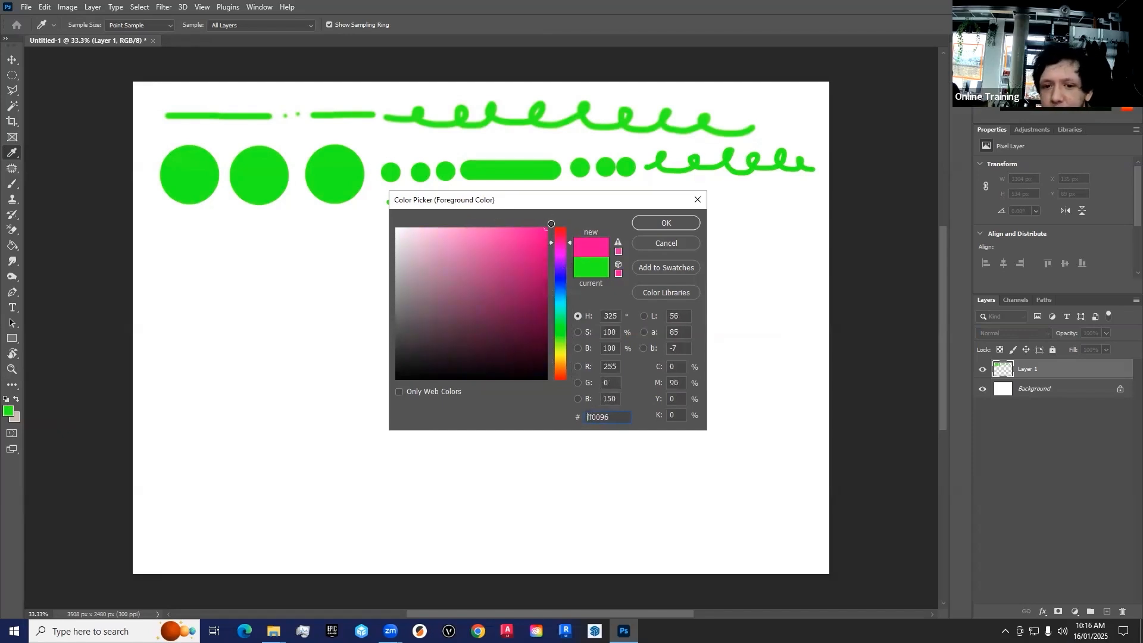
text(000000)
drag(493, 260, 570, 237)
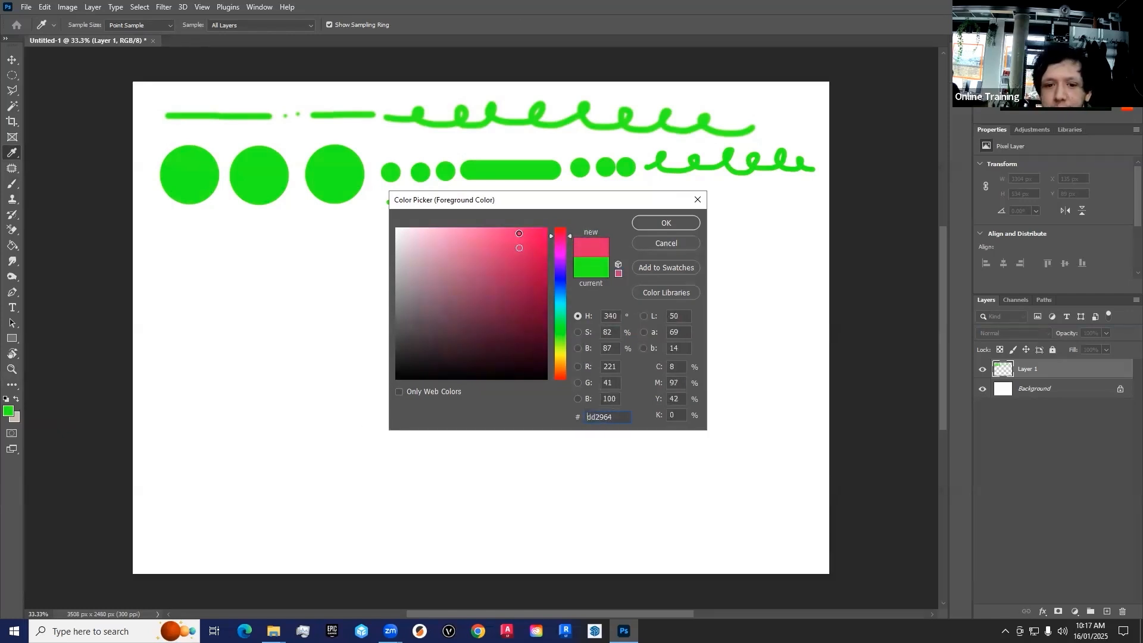
key(Return)
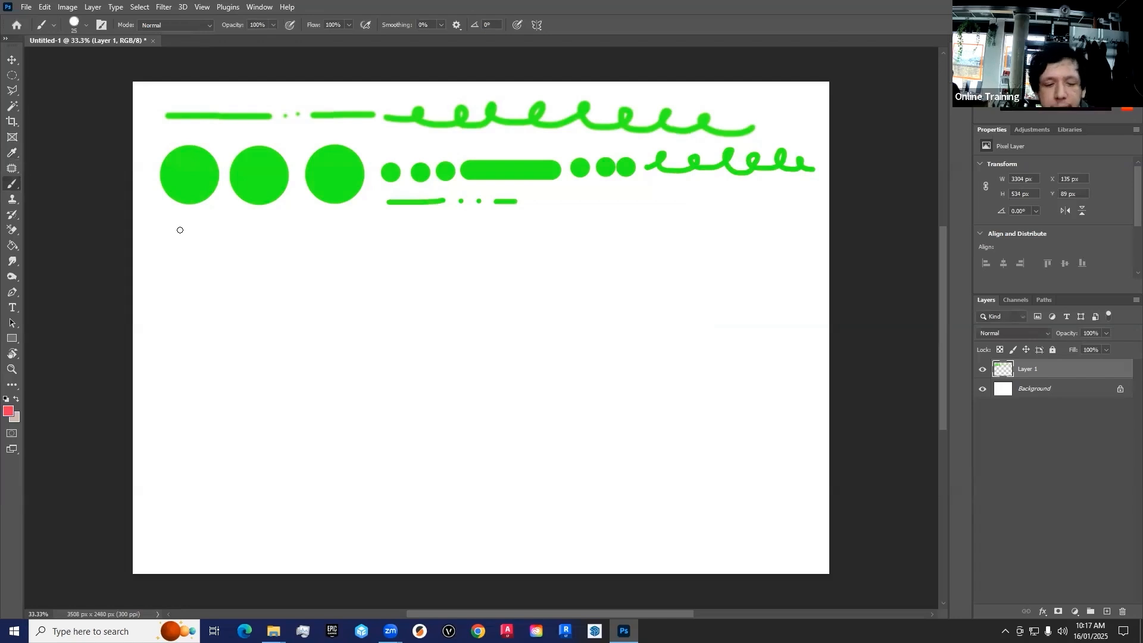
click(180, 230)
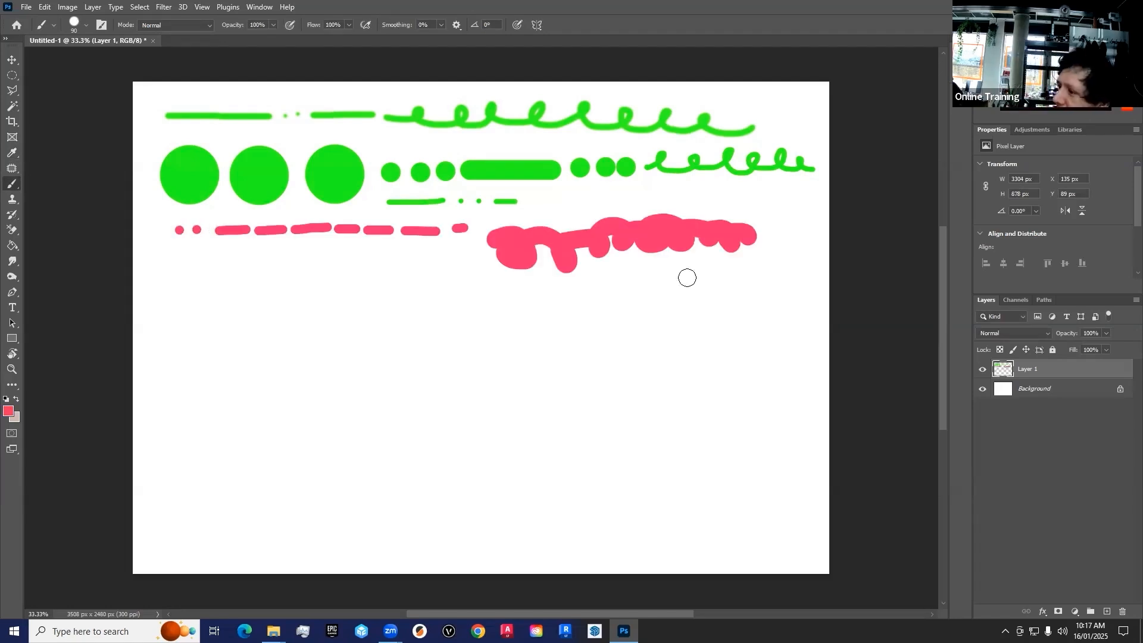
Activate the Eraser tool, enlarge its tip and erase the whole thick wavy pink stroke
click(12, 231)
click(59, 229)
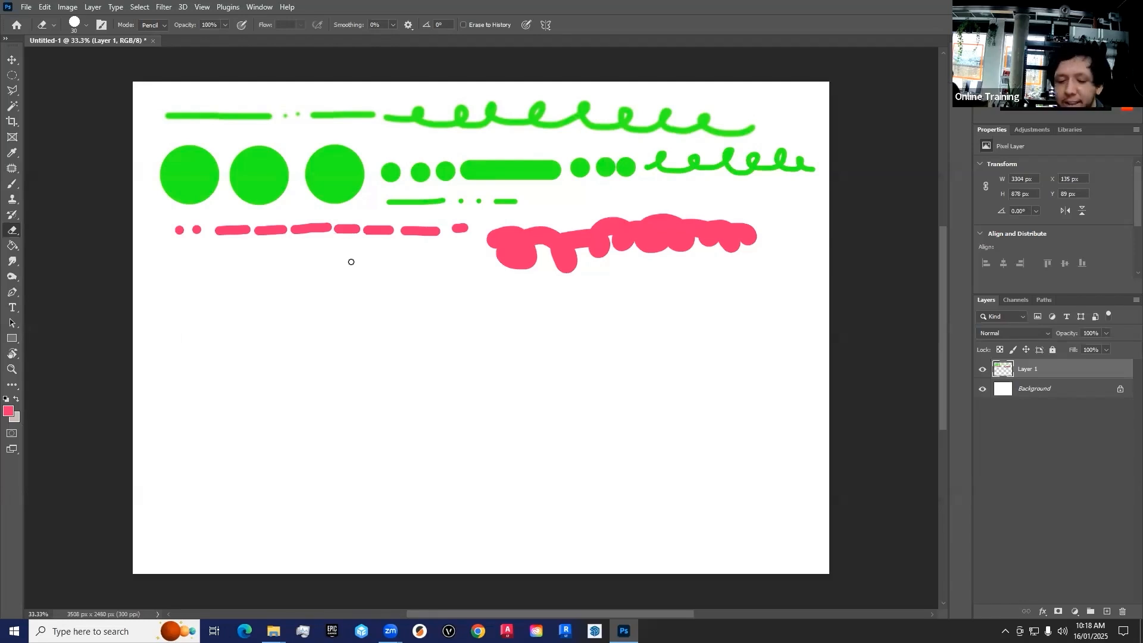
key(bracketright)
key(bracketright)
key(bracketright)
key(bracketright)
key(bracketright)
key(bracketright)
key(bracketright)
key(bracketright)
mouse_move(501, 236)
mouse_down()
mouse_move(704, 227)
mouse_move(678, 222)
mouse_move(629, 225)
mouse_move(815, 241)
mouse_move(496, 266)
mouse_move(544, 258)
mouse_up()
Shrink the eraser and punch a row of five round holes into the thick green bar
key(bracketleft)
key(bracketleft)
key(bracketleft)
key(bracketleft)
key(bracketleft)
click(471, 171)
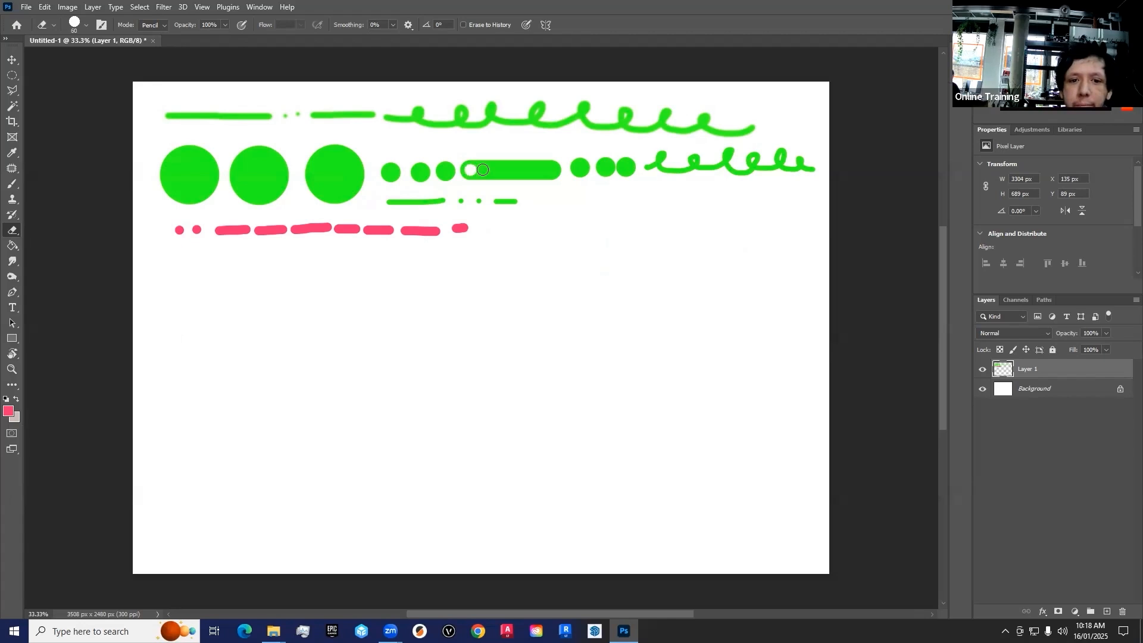
click(489, 170)
click(510, 171)
click(525, 171)
click(541, 171)
Reduce the eraser further and erase horizontal stripes from the third large green dot and vertical stripes from the second
key(bracketleft)
key(bracketleft)
mouse_move(303, 153)
mouse_down()
mouse_move(368, 153)
mouse_move(346, 169)
mouse_move(384, 167)
mouse_up()
mouse_move(303, 180)
mouse_down()
mouse_move(371, 179)
mouse_move(308, 192)
mouse_up()
mouse_move(274, 146)
mouse_down()
mouse_move(274, 204)
mouse_move(256, 206)
mouse_up()
drag(234, 147, 240, 209)
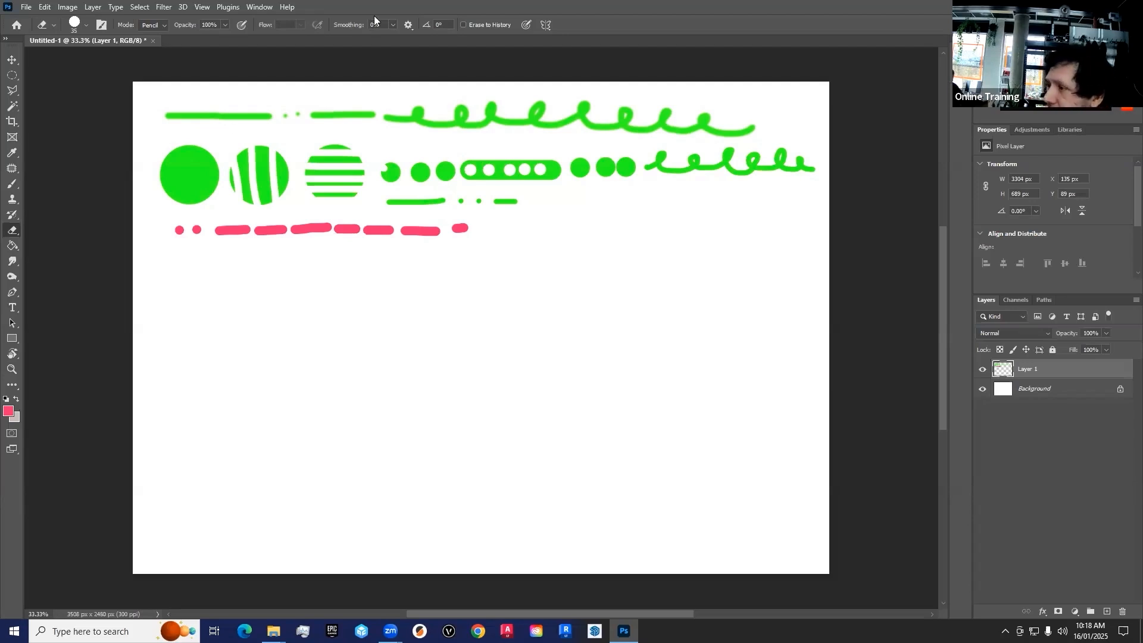
Shift all the artwork on the painted layer slightly down and back up with the Move tool
click(10, 62)
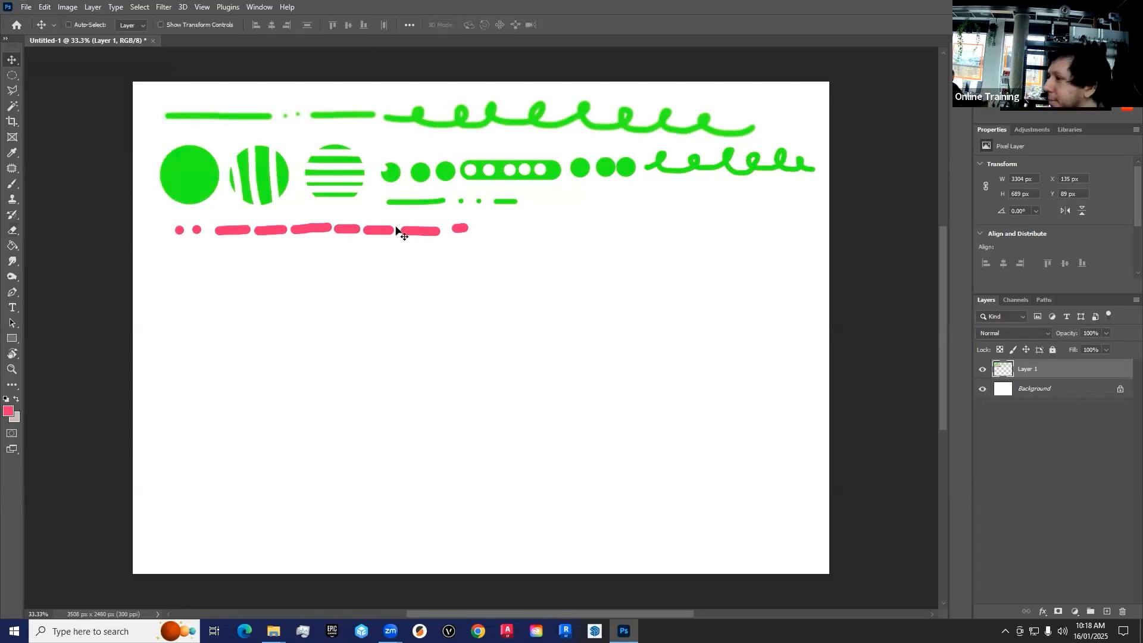
mouse_move(207, 168)
mouse_down()
mouse_move(210, 246)
mouse_move(192, 156)
mouse_move(202, 185)
mouse_up()
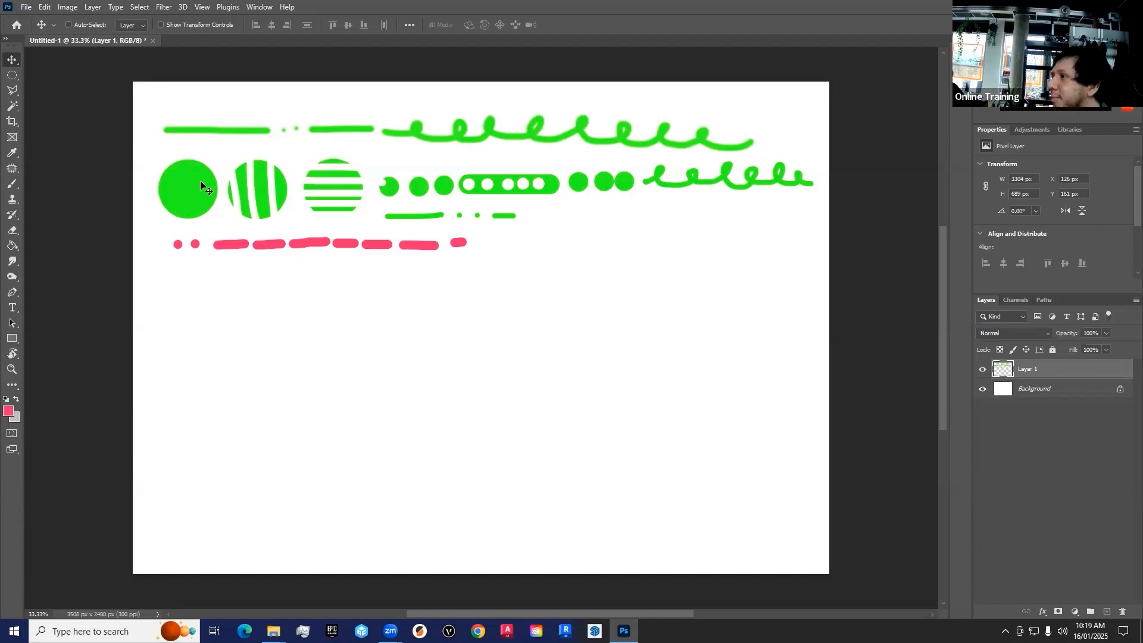
mouse_move(202, 186)
mouse_down()
mouse_move(197, 231)
mouse_move(198, 213)
mouse_move(213, 232)
mouse_move(194, 196)
mouse_up()
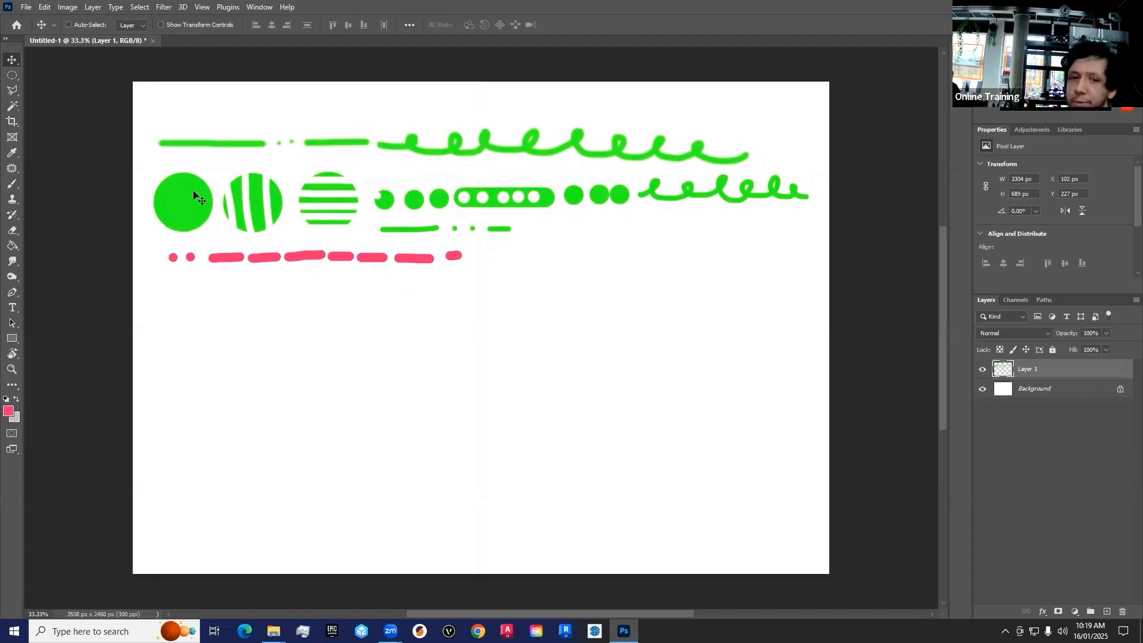
drag(194, 215, 194, 193)
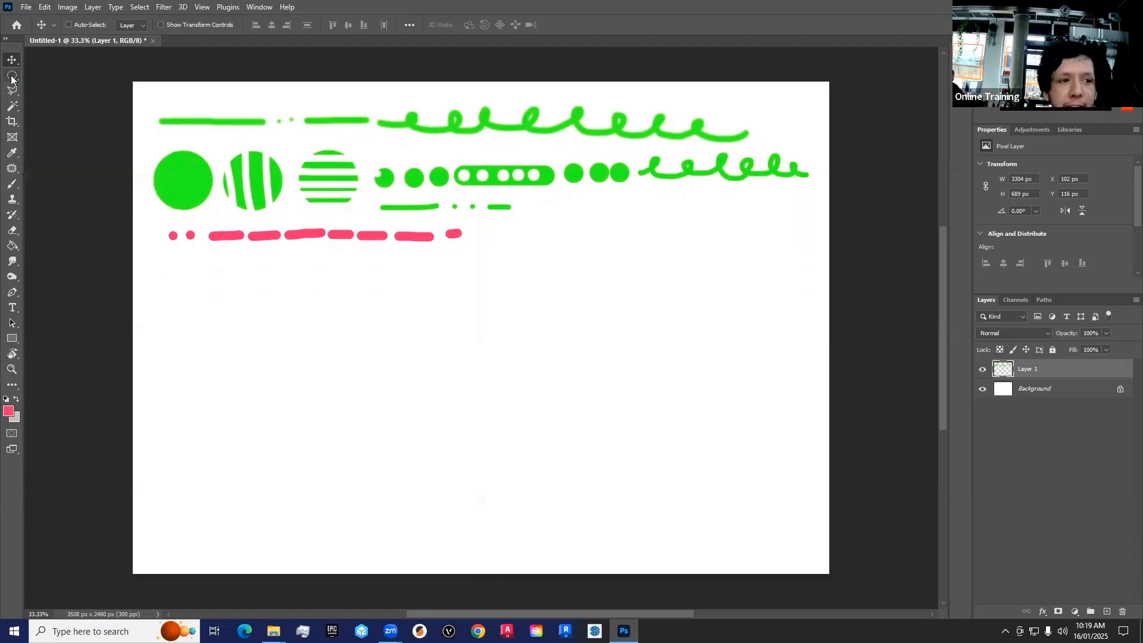
Select the row of pink dashes with the Rectangular Marquee, redraw the rectangle slightly larger and shift only the selection outline
click(12, 77)
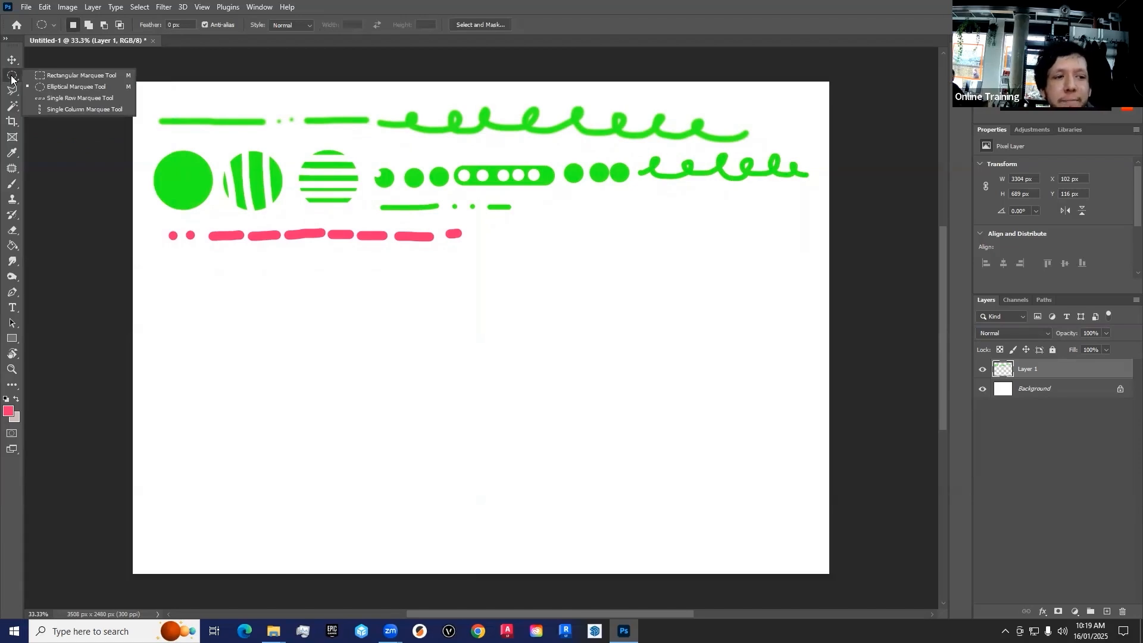
click(56, 75)
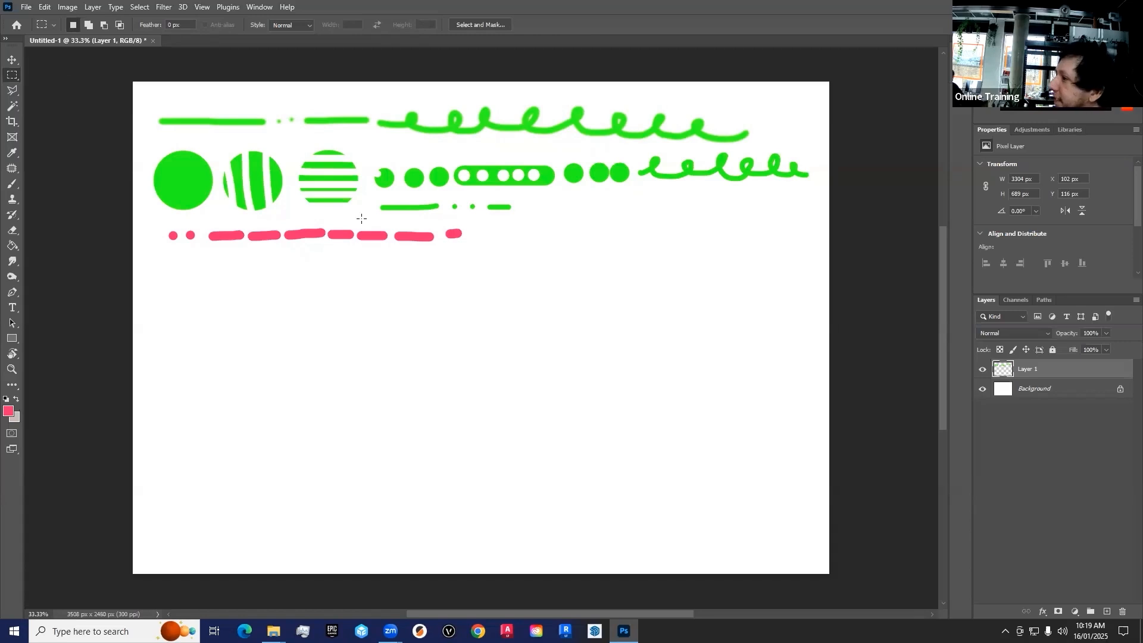
drag(152, 216, 473, 250)
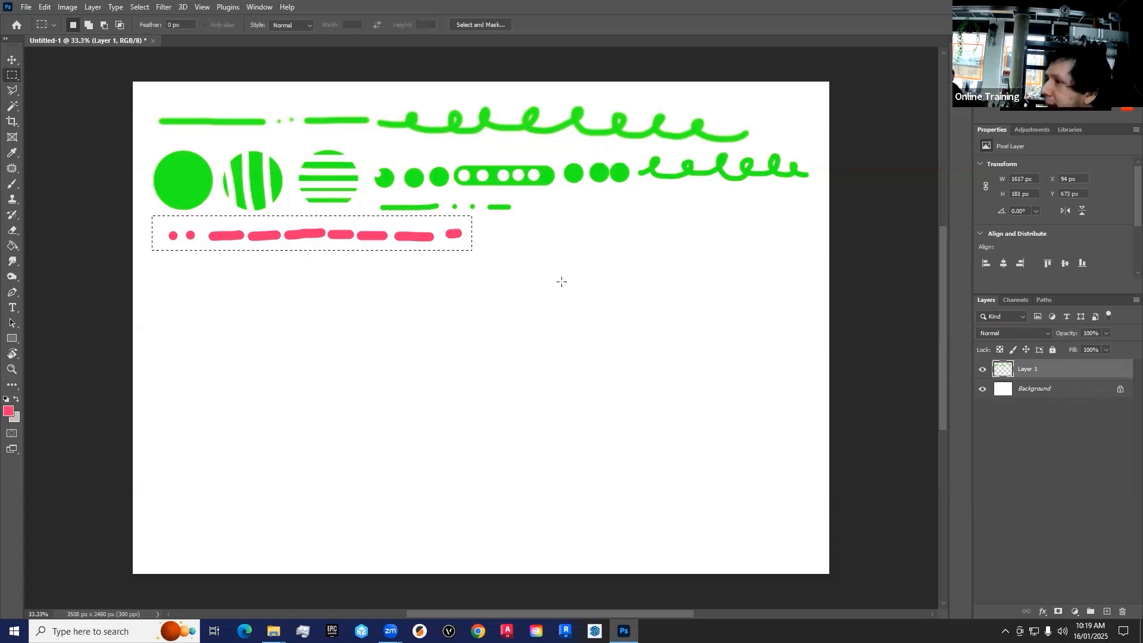
key(ctrl+d)
drag(456, 254, 477, 256)
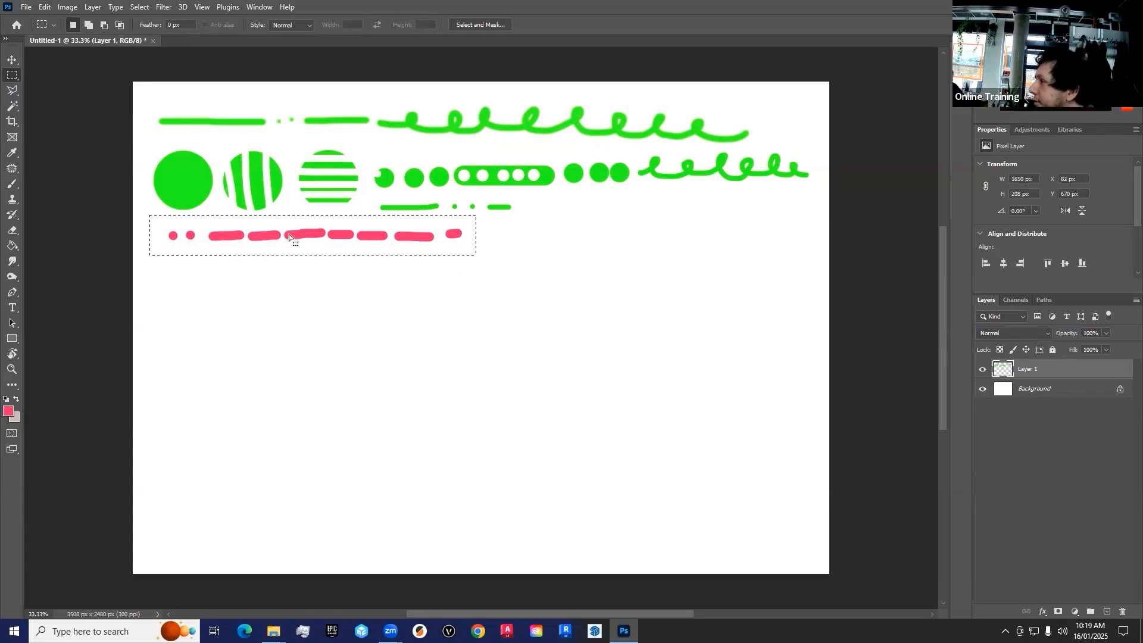
drag(281, 230, 337, 246)
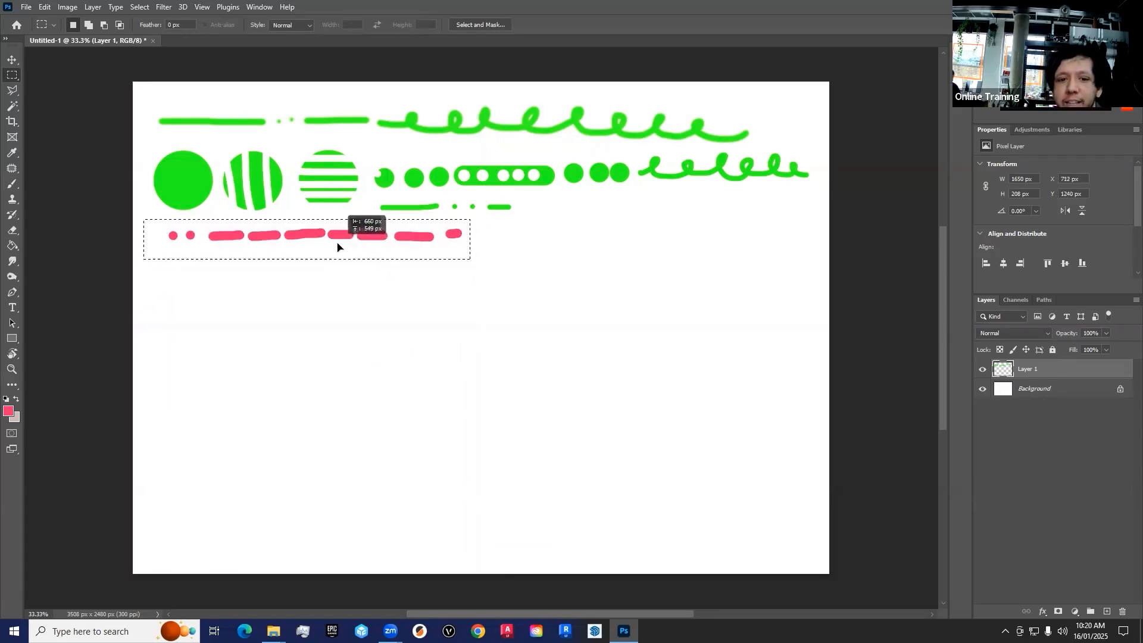
Move the selected pink dashes to the blank area on their right and back to the row's start with the Move tool
click(12, 60)
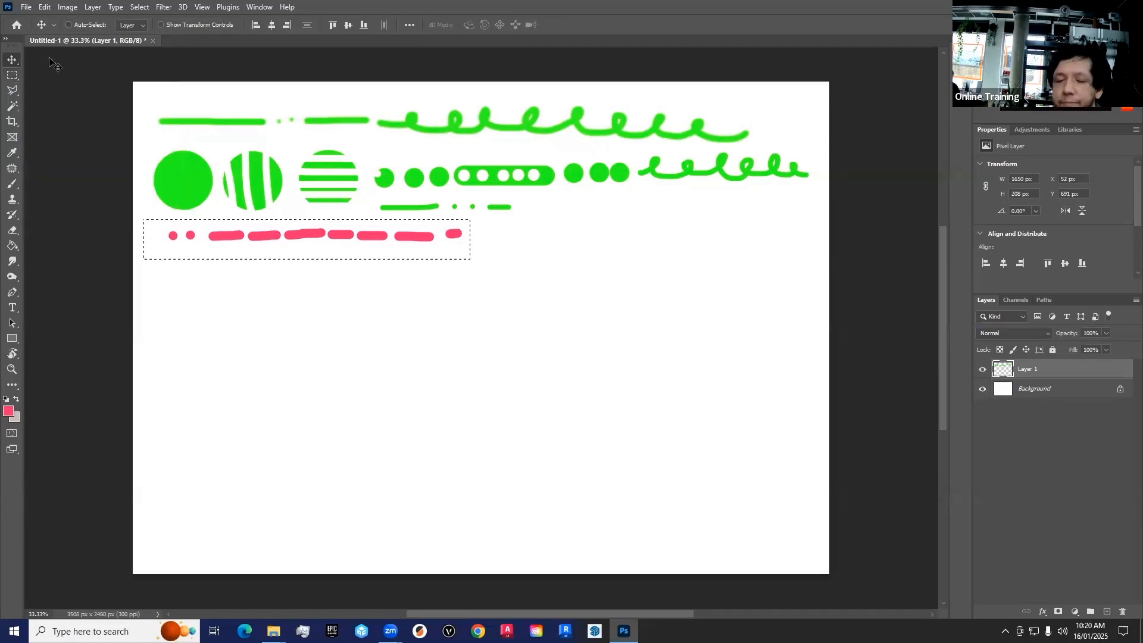
mouse_move(347, 234)
mouse_down()
mouse_move(709, 237)
mouse_move(691, 258)
mouse_up()
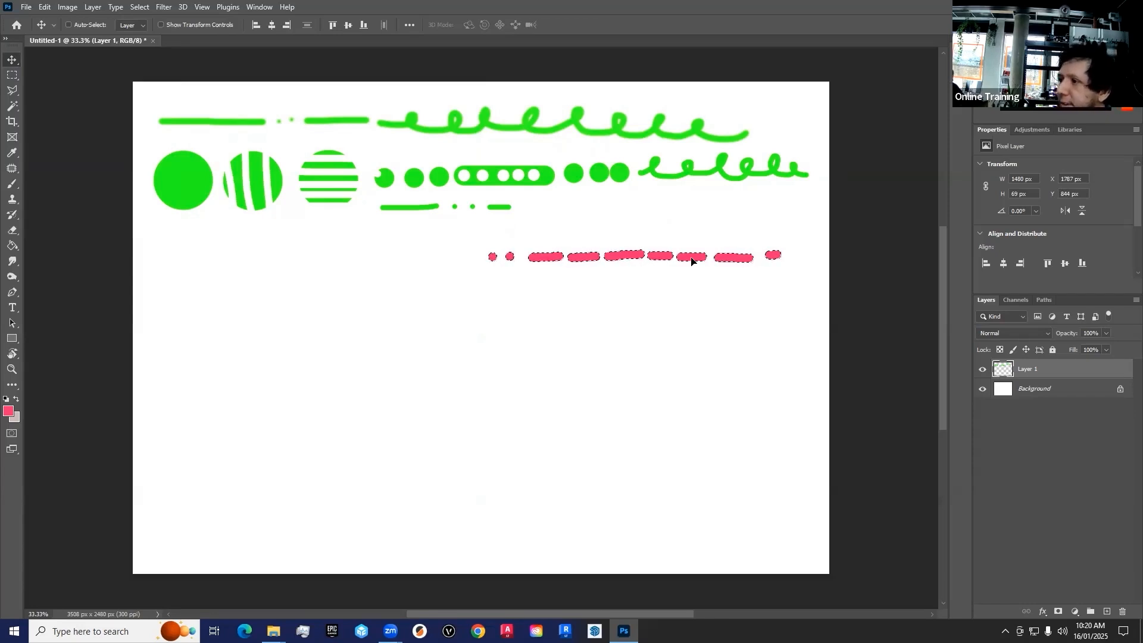
mouse_move(690, 259)
mouse_down()
mouse_move(529, 258)
mouse_move(370, 235)
mouse_up()
Select the last three pink dashes, move them away to the right of the row and clear the selection
key(m)
mouse_move(465, 219)
mouse_down()
mouse_move(334, 251)
mouse_move(675, 244)
mouse_up()
click(11, 60)
click(12, 75)
click(299, 134)
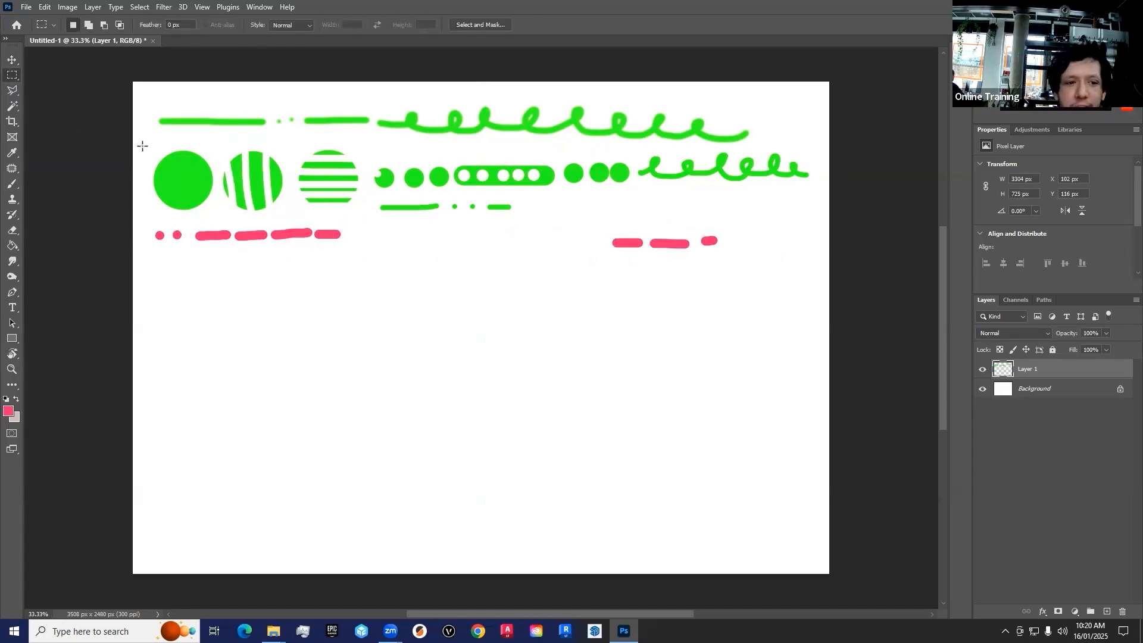
Cut a vertical strip out of the solid green dot and a piece of the line above it, moving both into the blank area below
drag(169, 140, 188, 218)
key(v)
drag(175, 146, 562, 245)
key(m)
mouse_move(198, 138)
mouse_down()
mouse_move(173, 112)
mouse_move(522, 250)
mouse_up()
key(v)
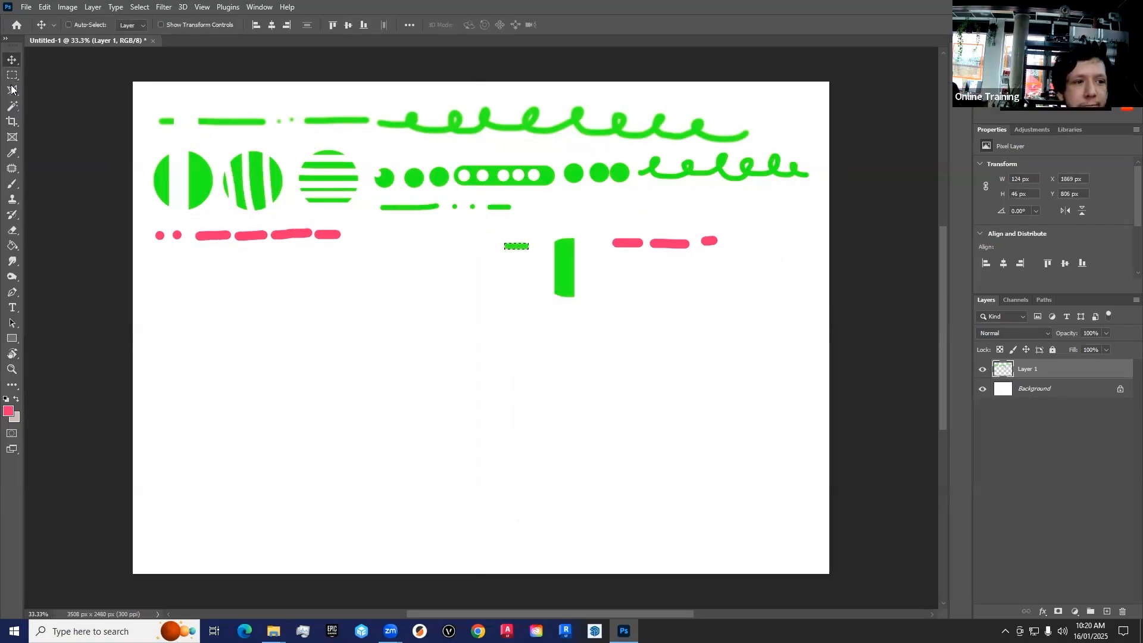
Move a small square from the solid green dot and part of the small dots beside the moved strip, and deselect
key(m)
drag(200, 170, 585, 237)
key(v)
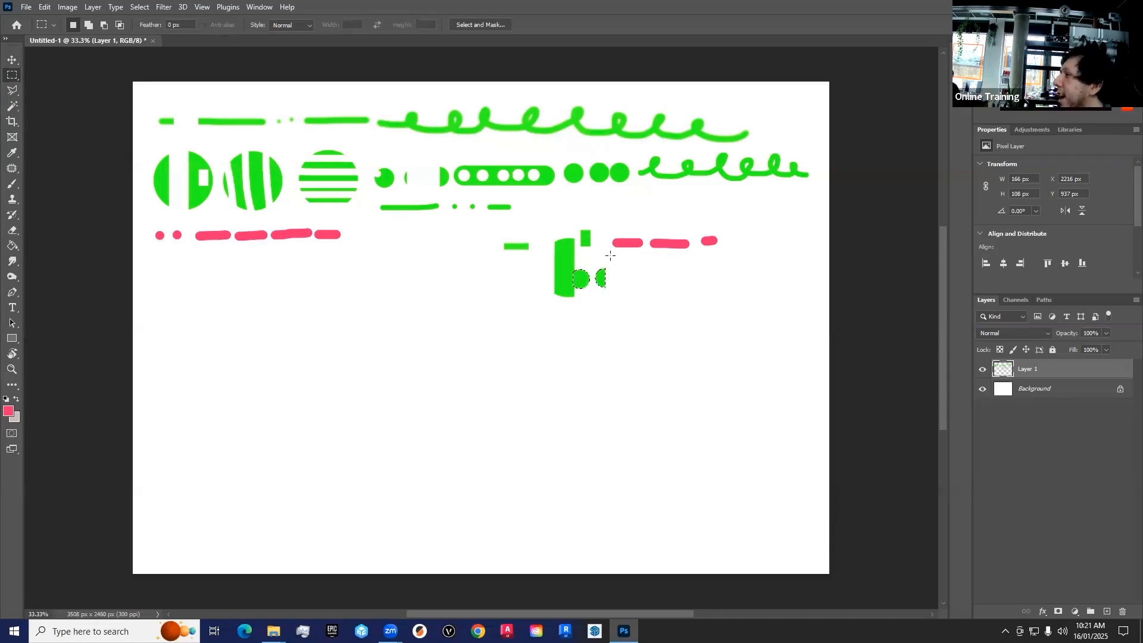
click(625, 255)
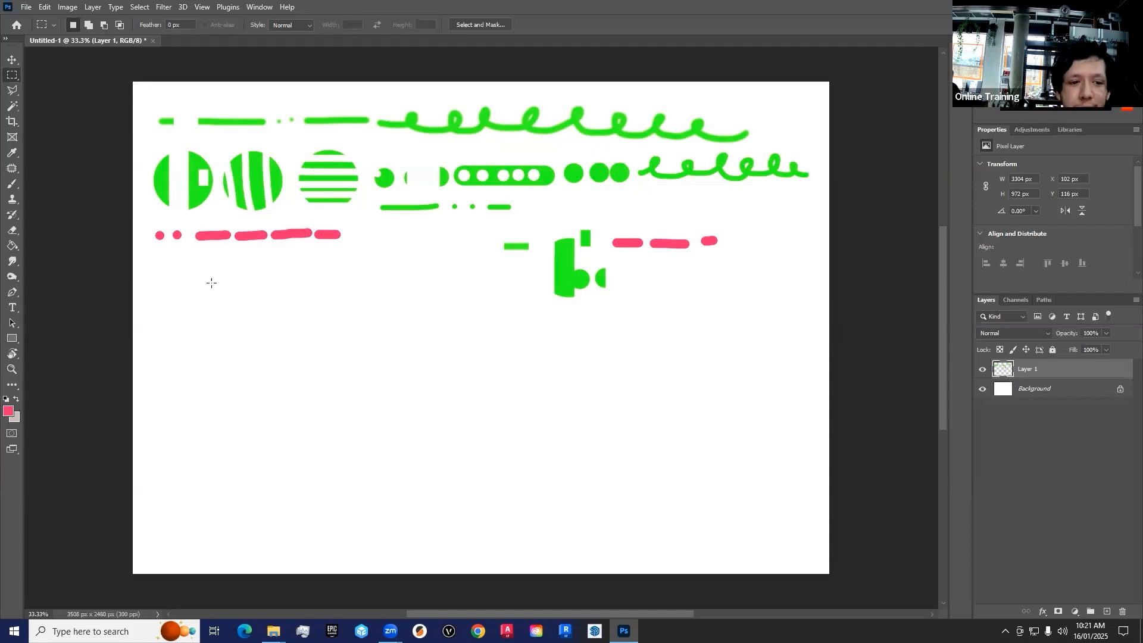
Draw a rectangular selection about 1062 × 537 px in the empty area below the pink dashes and add a new layer
drag(164, 274, 327, 353)
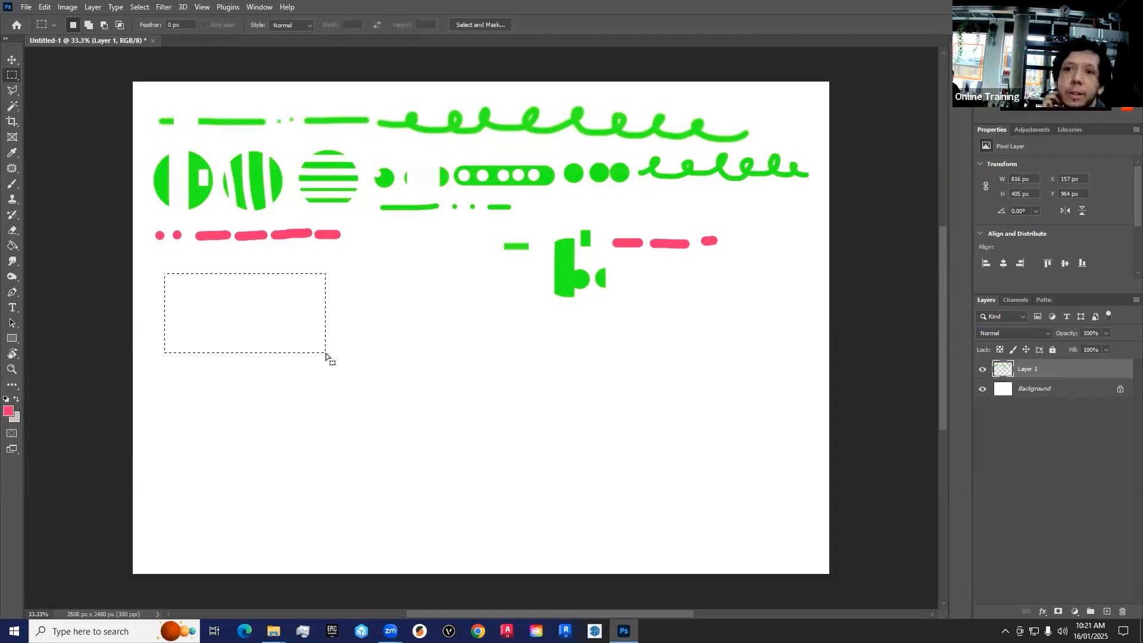
drag(168, 258, 378, 362)
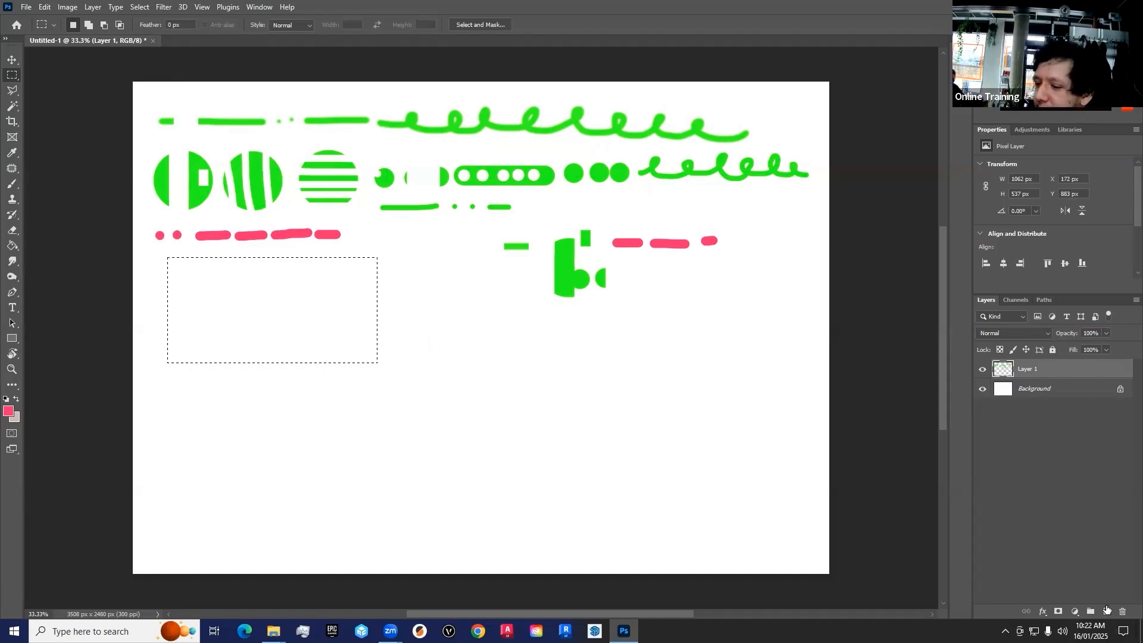
click(1108, 611)
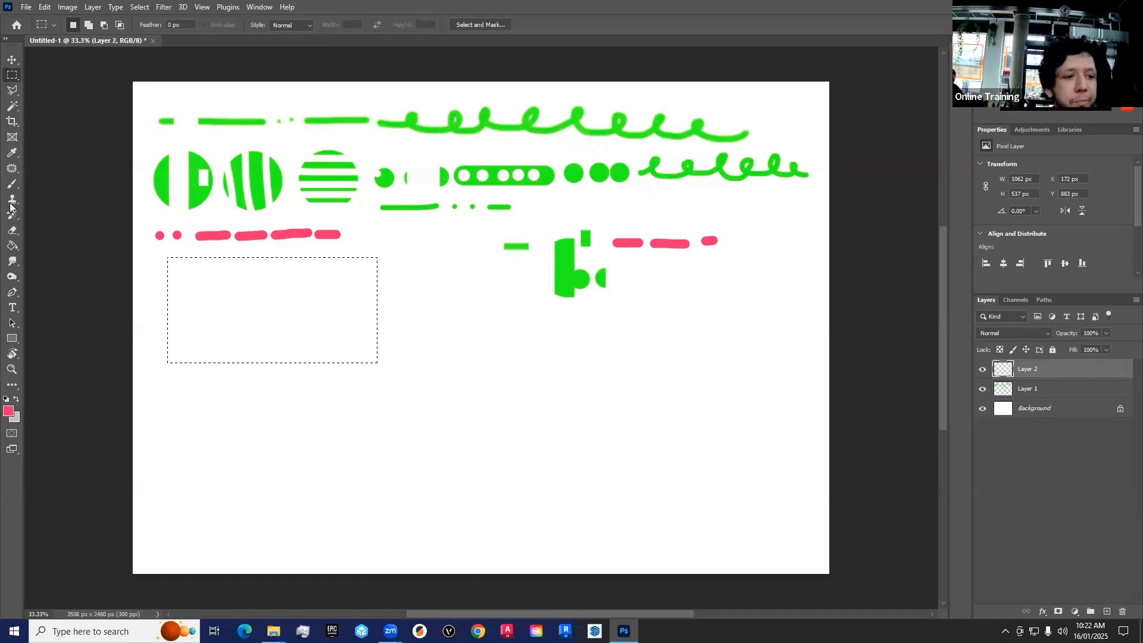
Choose the Brush tool and set the foreground colour to a bright blue
click(13, 184)
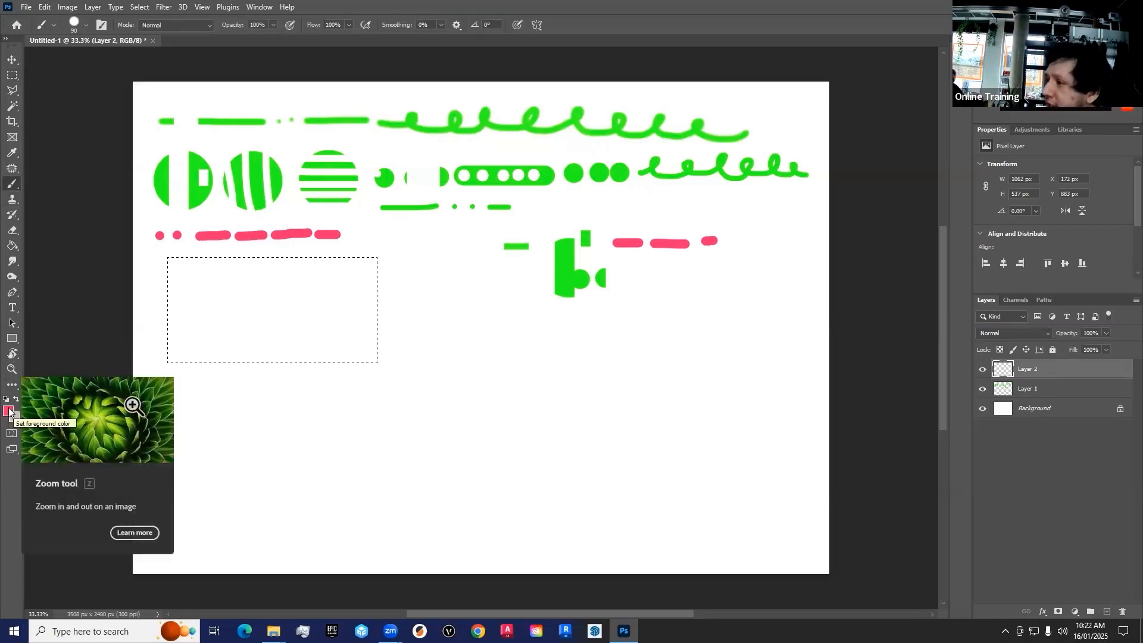
click(8, 411)
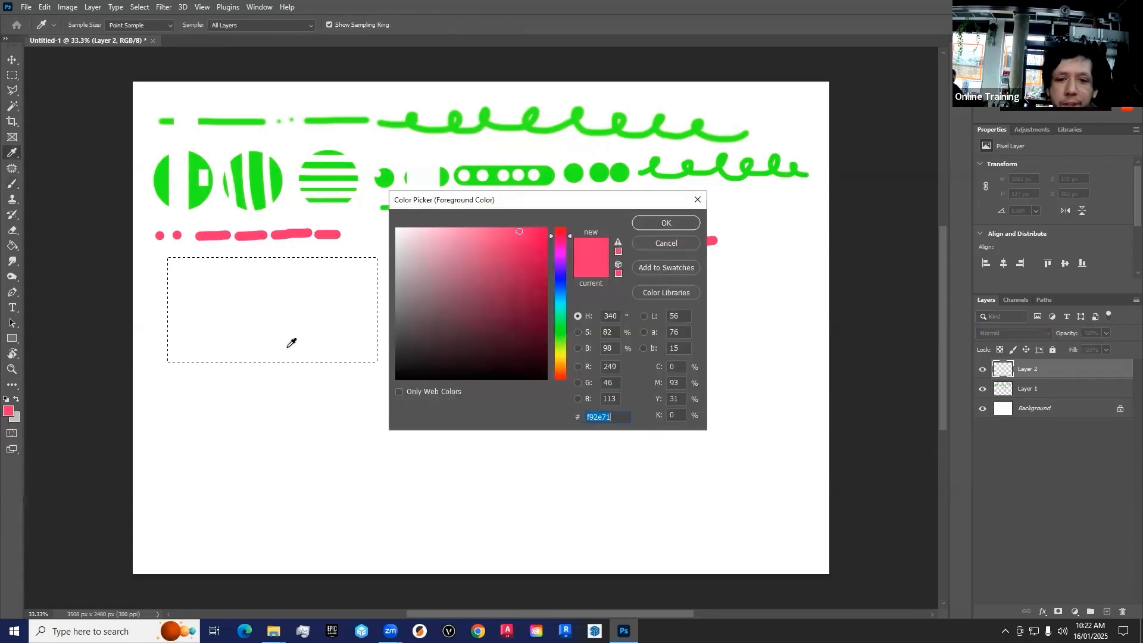
click(561, 286)
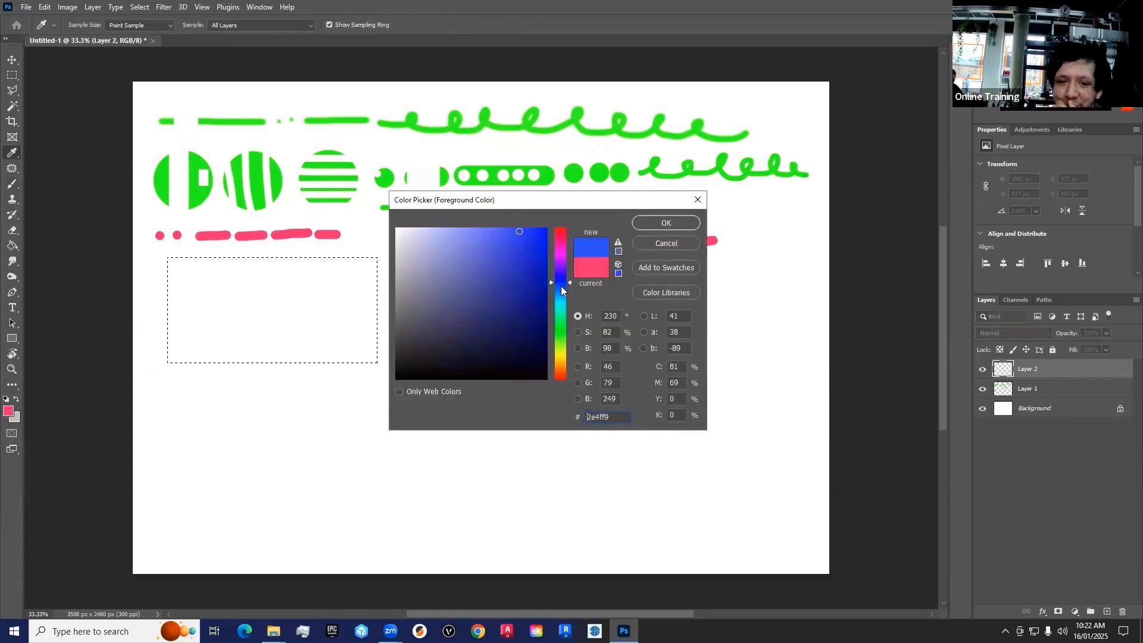
click(519, 231)
click(666, 222)
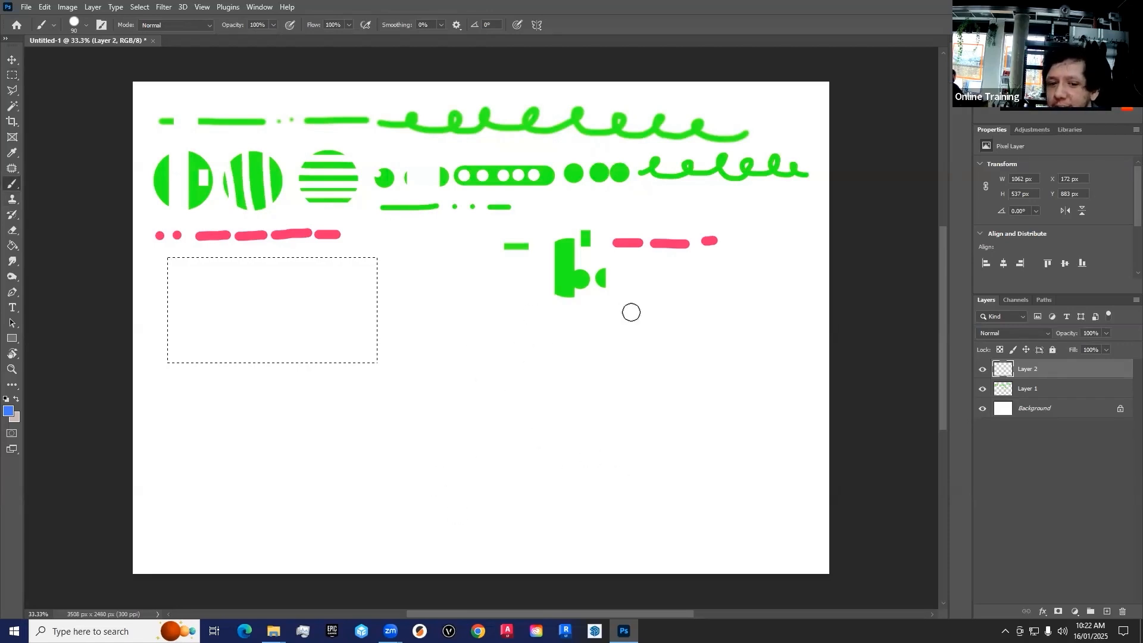
Paint crossing blue strokes over the rectangular selection, and fill the remaining gaps with a 250 px brush until it is solid blue
drag(334, 228, 334, 299)
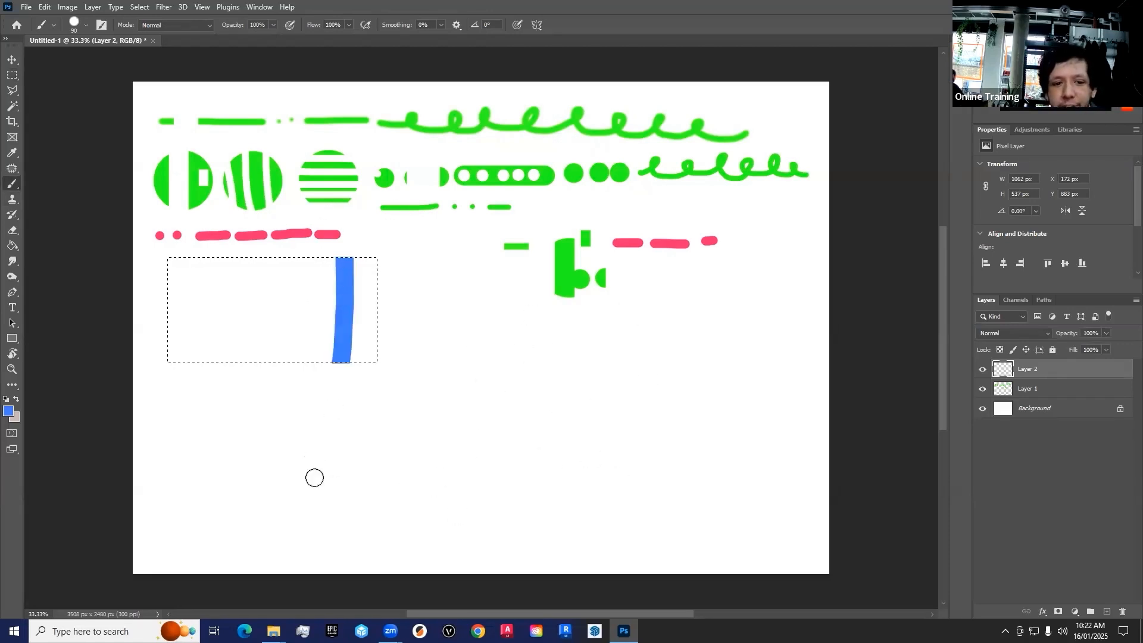
drag(314, 475, 321, 244)
drag(146, 304, 536, 318)
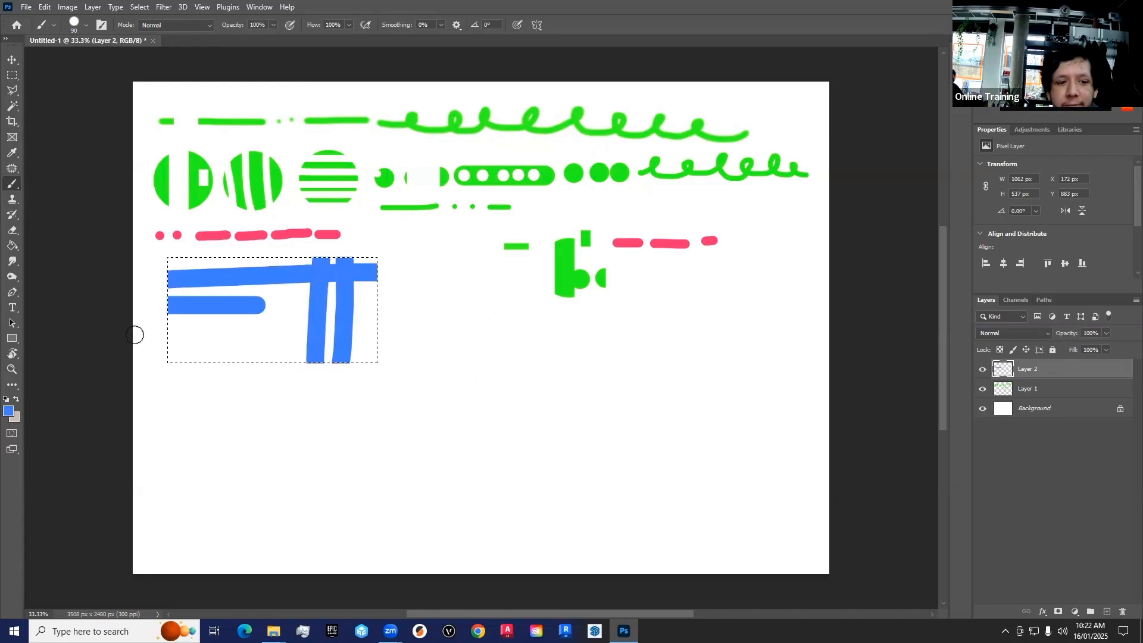
drag(138, 328, 525, 340)
drag(300, 440, 297, 234)
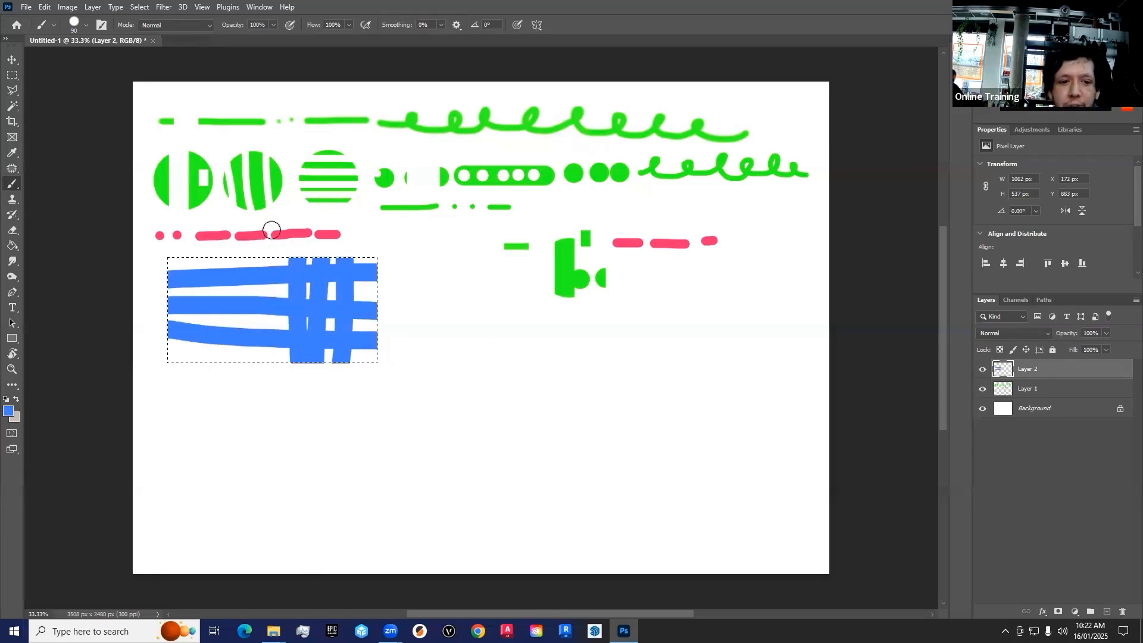
drag(252, 439, 277, 234)
drag(223, 456, 238, 235)
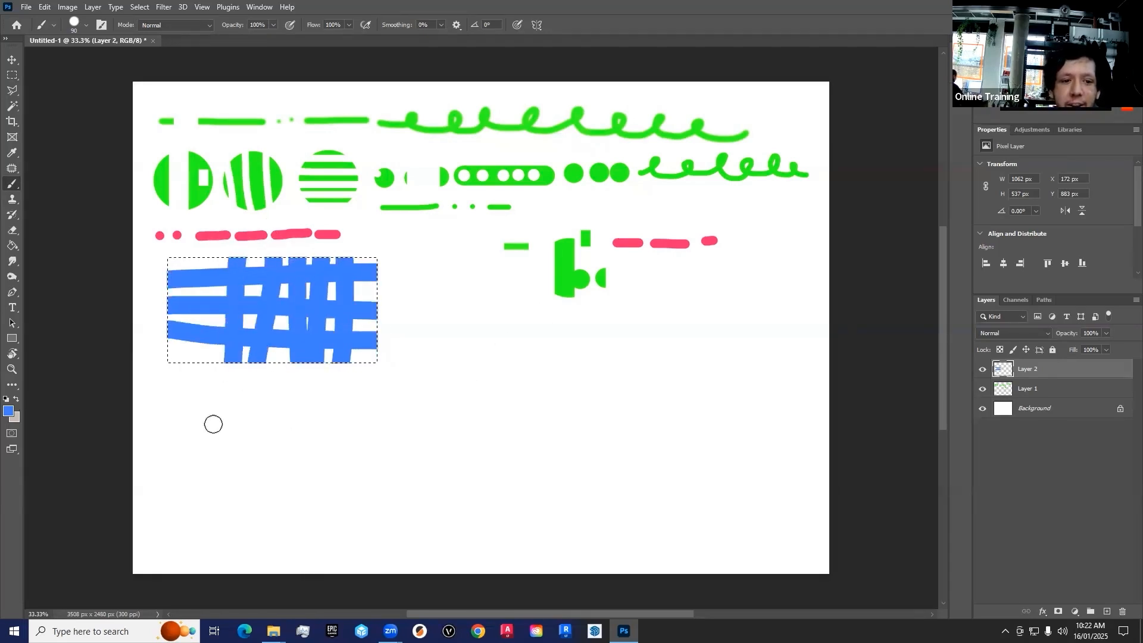
drag(213, 424, 207, 238)
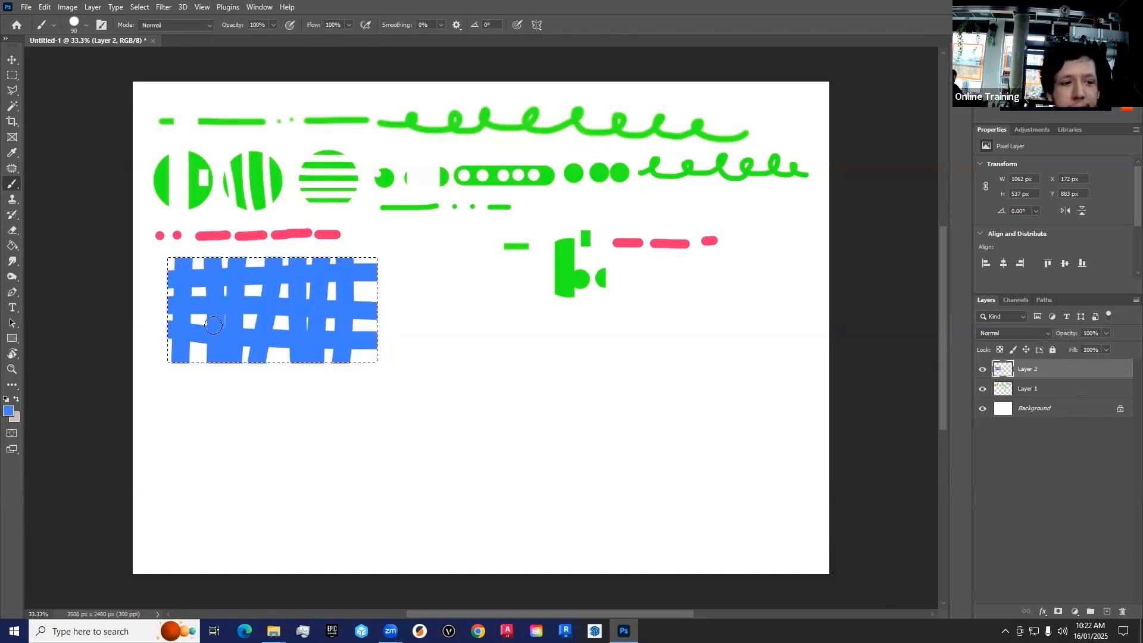
mouse_move(312, 293)
mouse_down()
mouse_move(418, 284)
mouse_move(327, 345)
mouse_up()
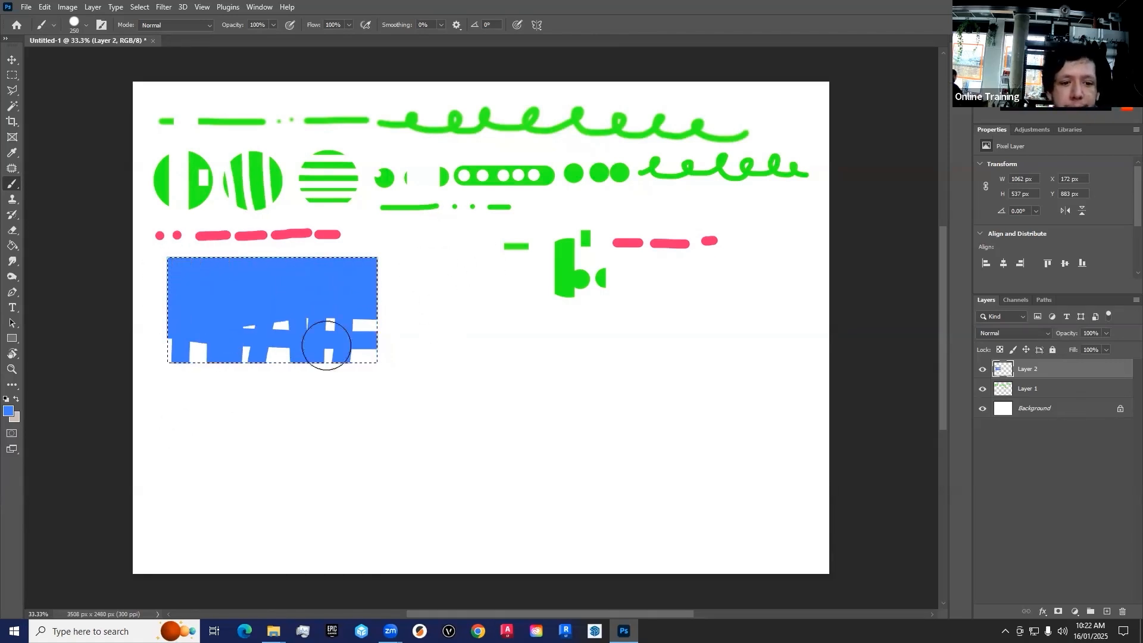
Draw a rectangular selection about 670 × 744 px beside the blue rectangle, paint blue dots of varied sizes in it, and deselect
click(12, 75)
drag(397, 285, 529, 431)
click(12, 183)
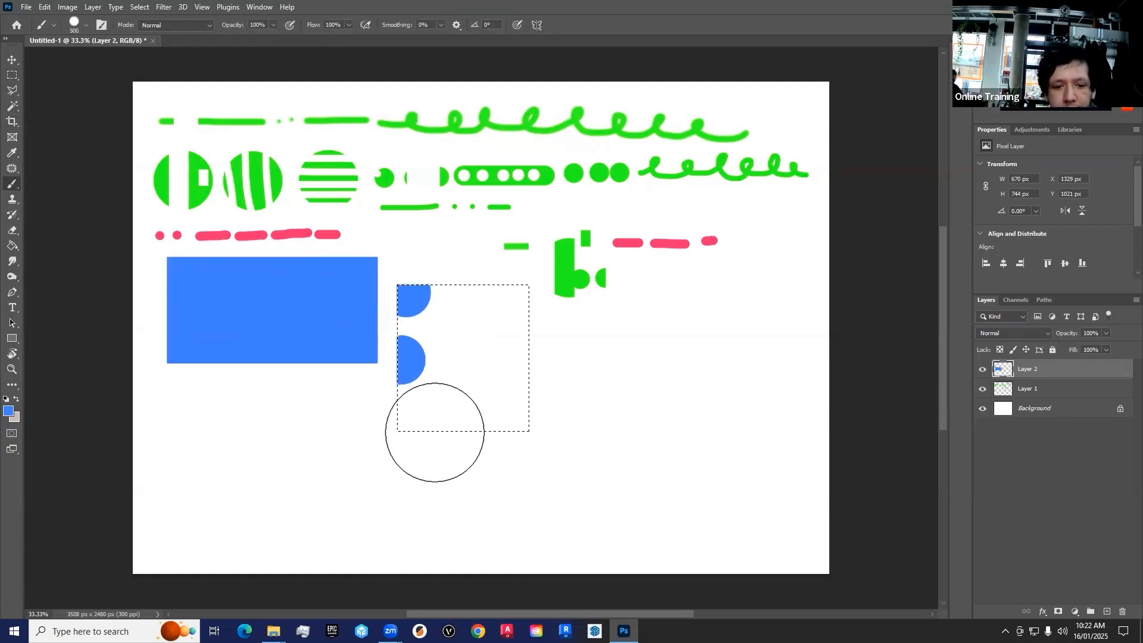
click(435, 433)
key(bracketleft)
key(bracketleft)
key(bracketleft)
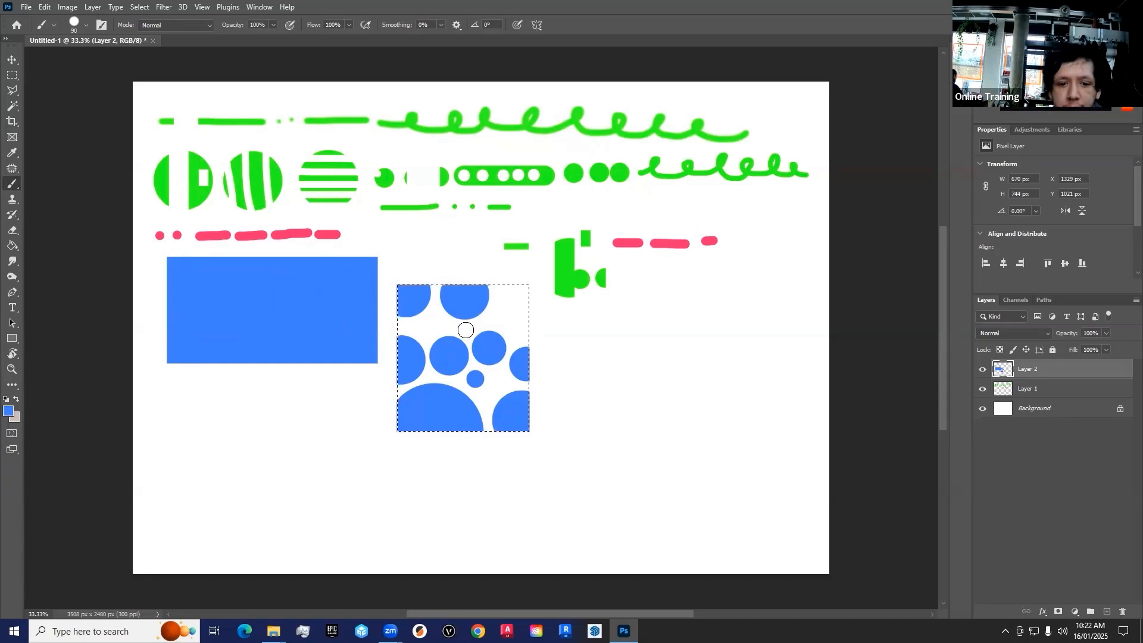
key(bracketright)
key(bracketright)
click(531, 301)
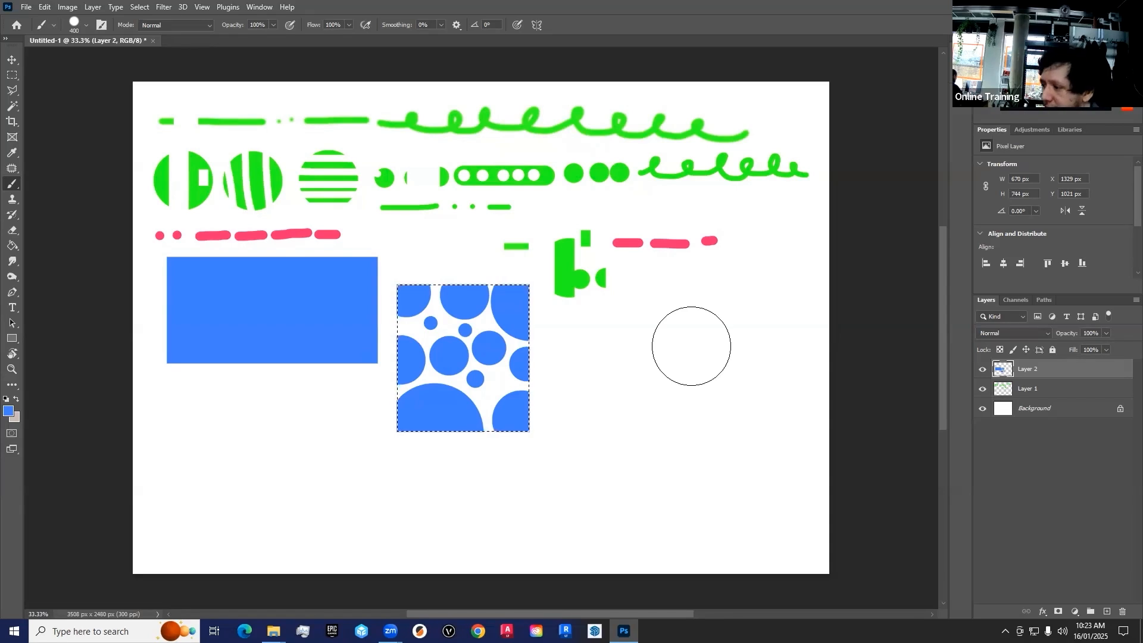
key(ctrl+d)
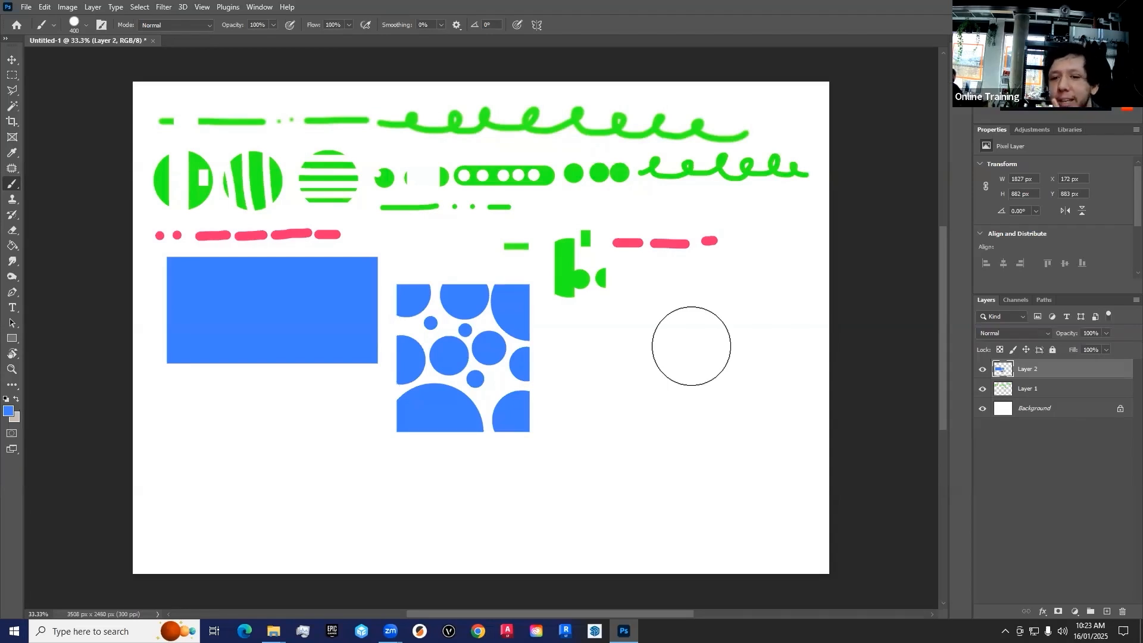
Draw a square selection about 357 × 357 px below the moved green pieces, paint it solid blue and deselect
key(m)
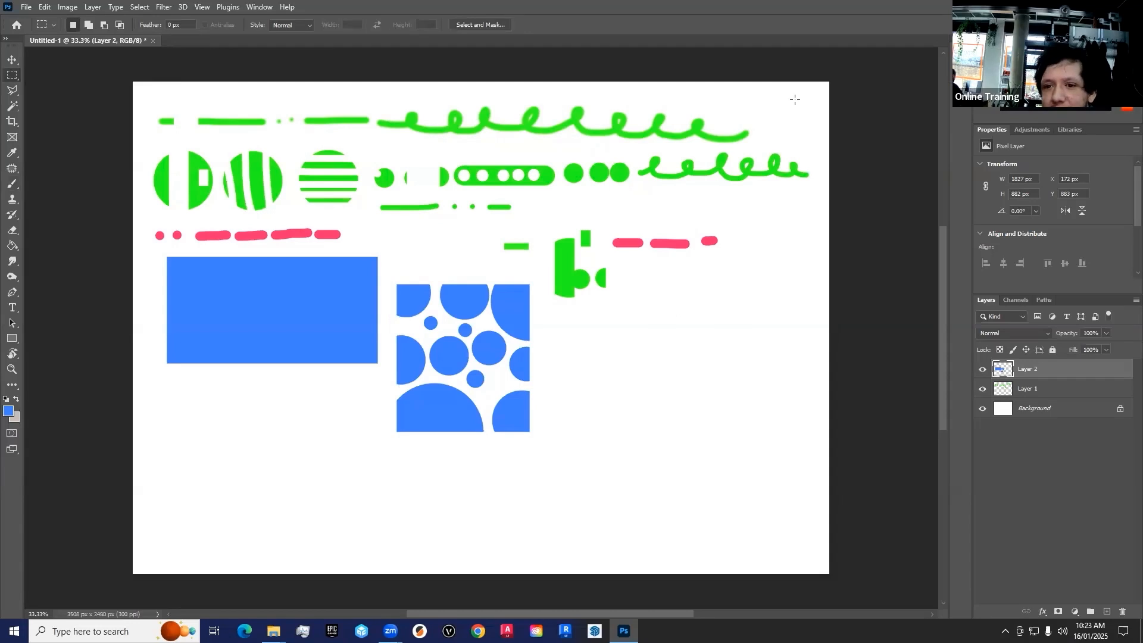
drag(795, 99, 798, 102)
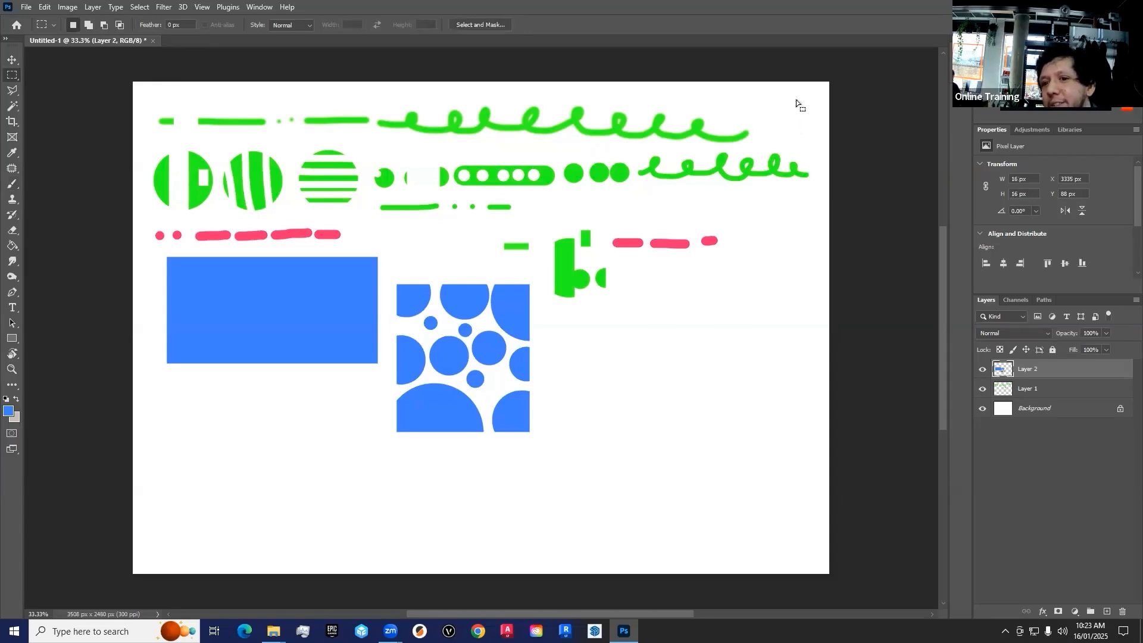
click(751, 336)
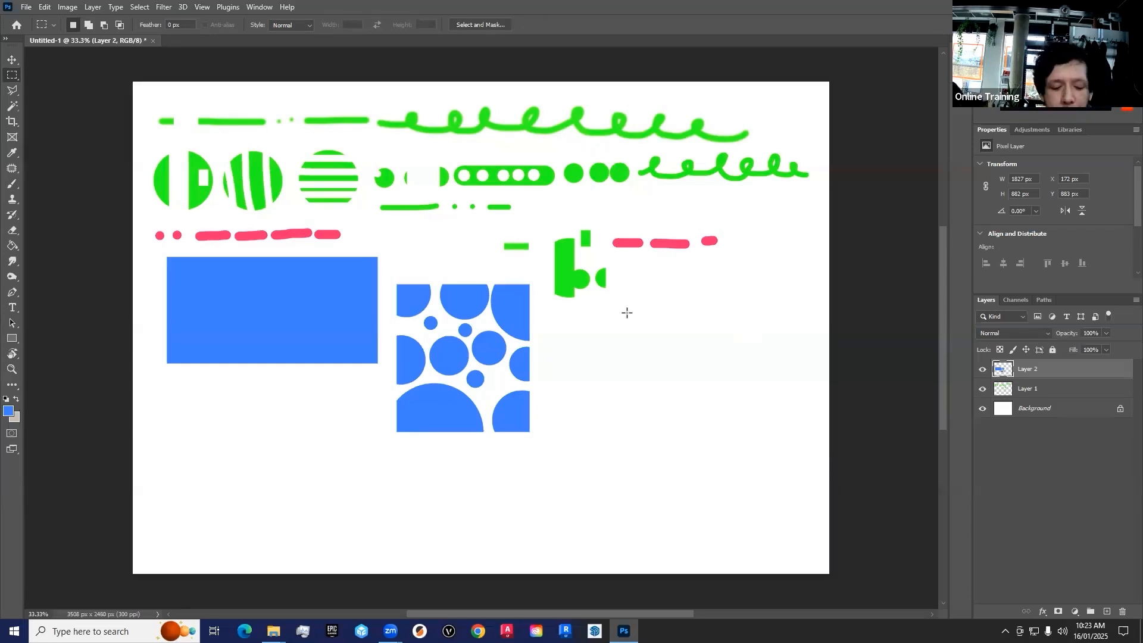
drag(561, 310, 692, 356)
drag(615, 338, 598, 345)
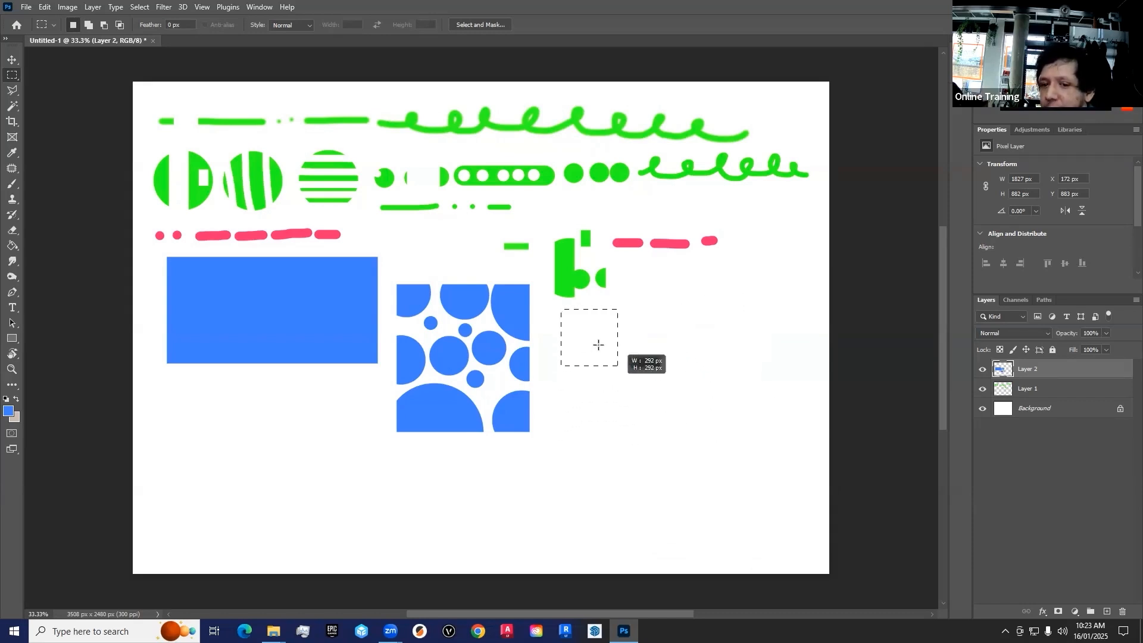
drag(641, 404, 603, 346)
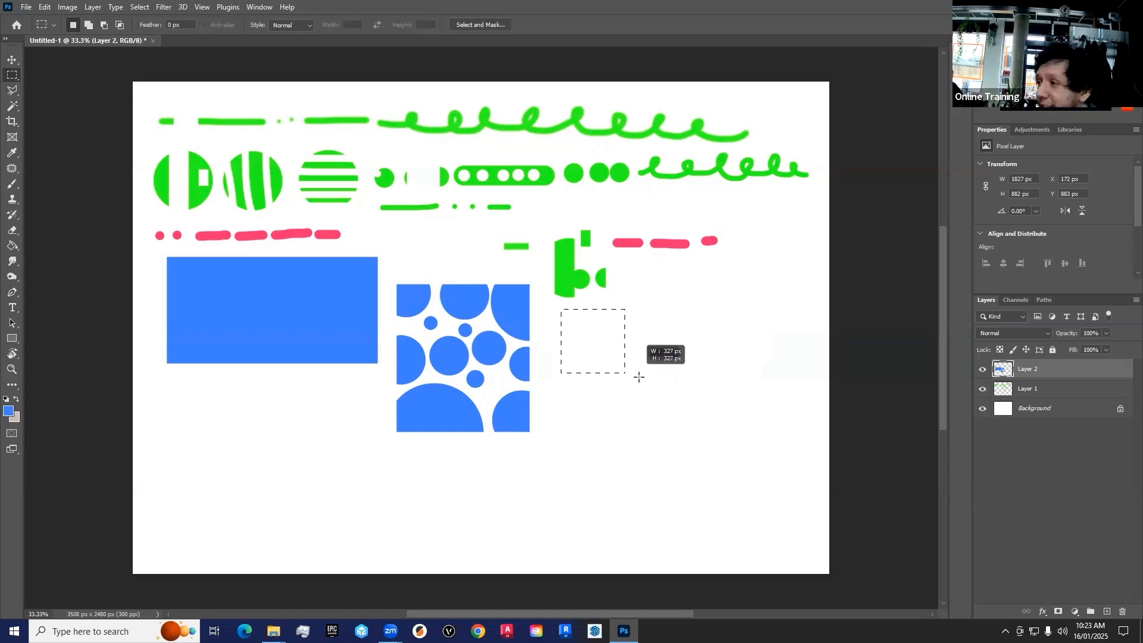
drag(642, 380, 641, 380)
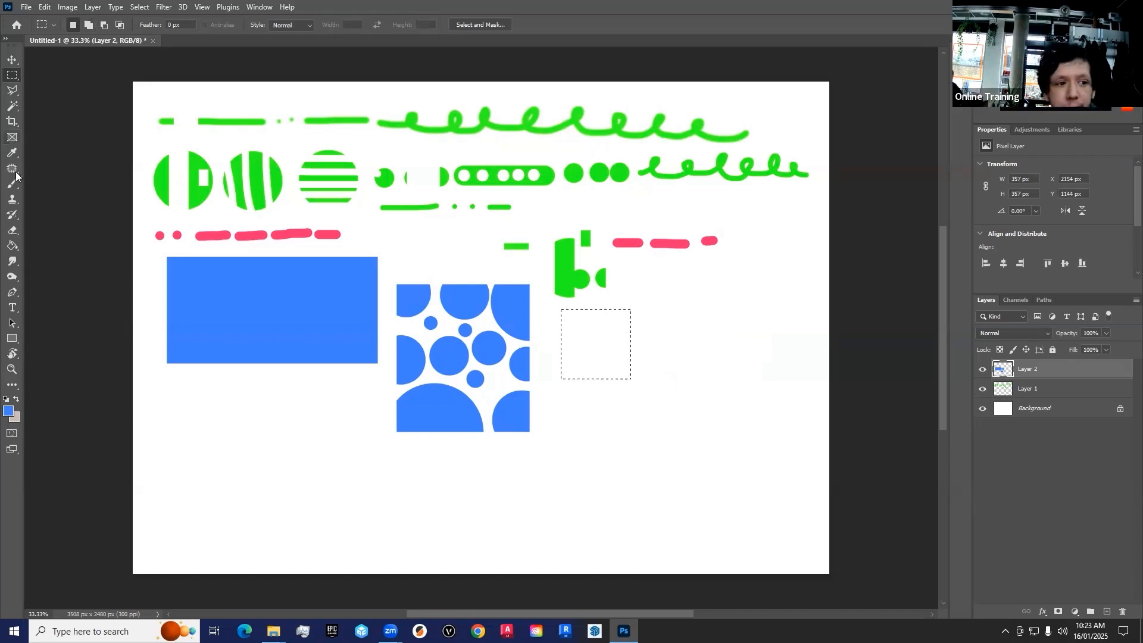
click(13, 183)
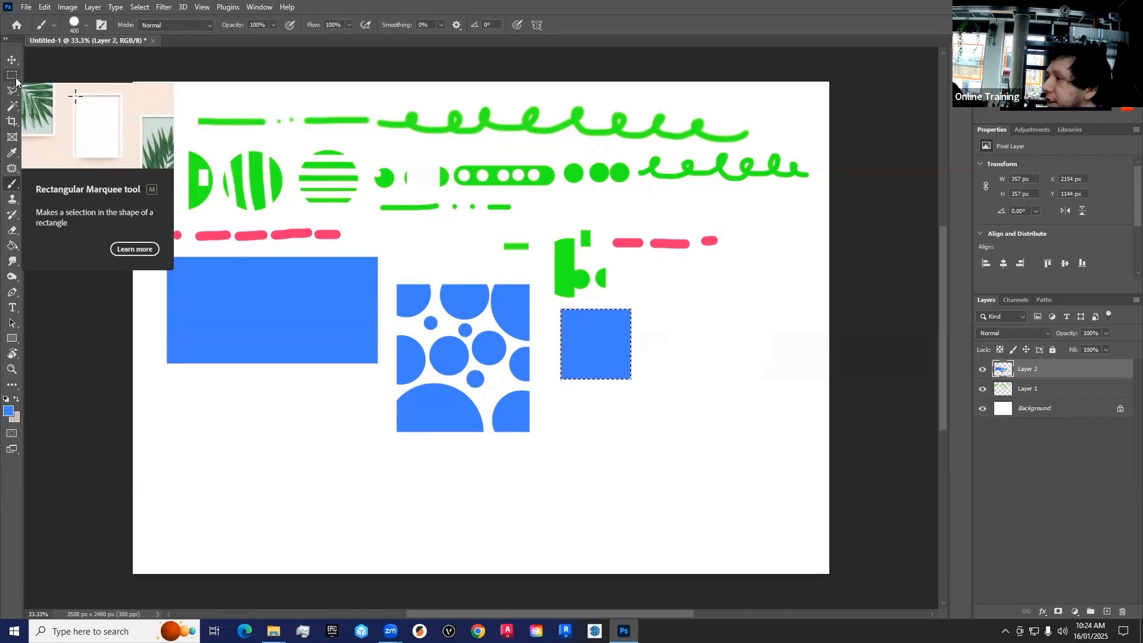
key(ctrl+d)
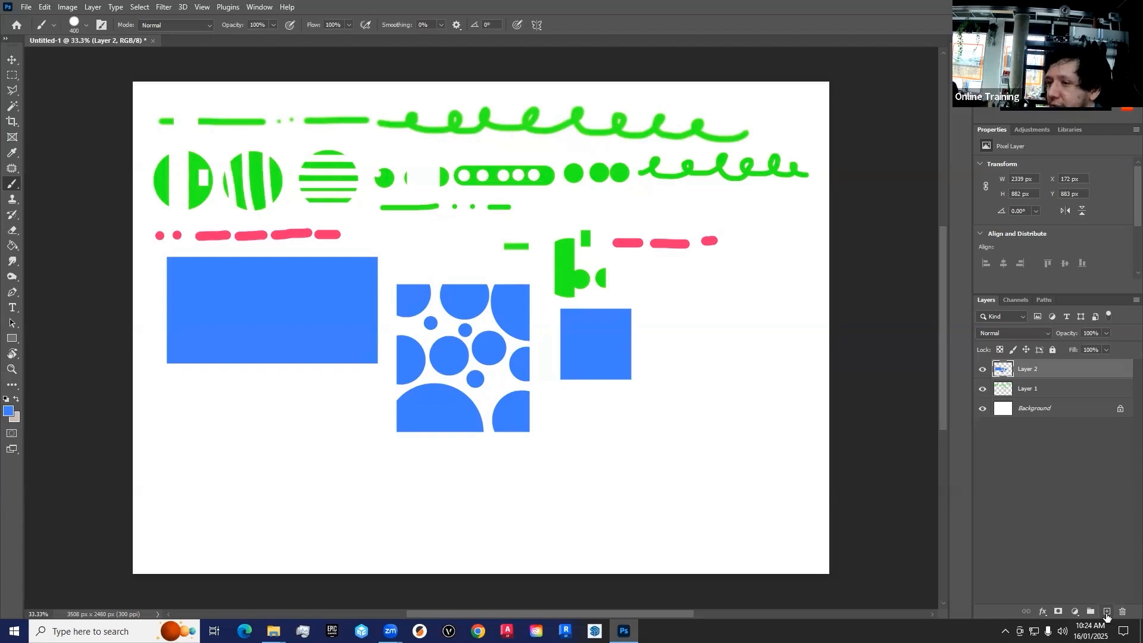
Add a new layer and set the foreground colour to yellow (#f8ff35)
click(1107, 615)
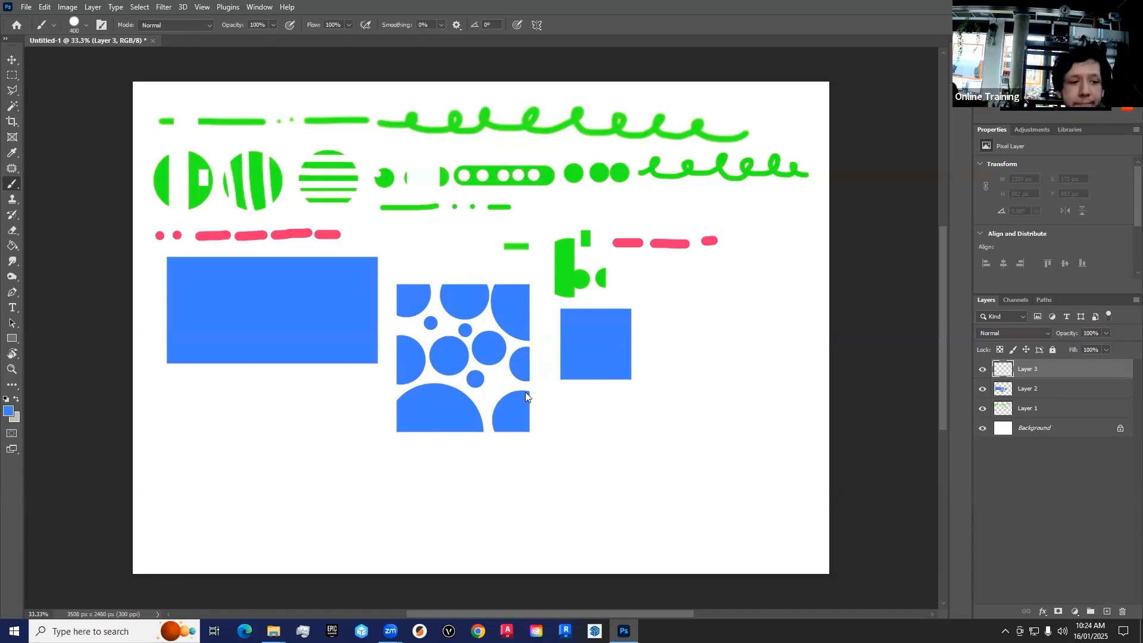
click(9, 412)
drag(557, 345, 558, 353)
click(516, 227)
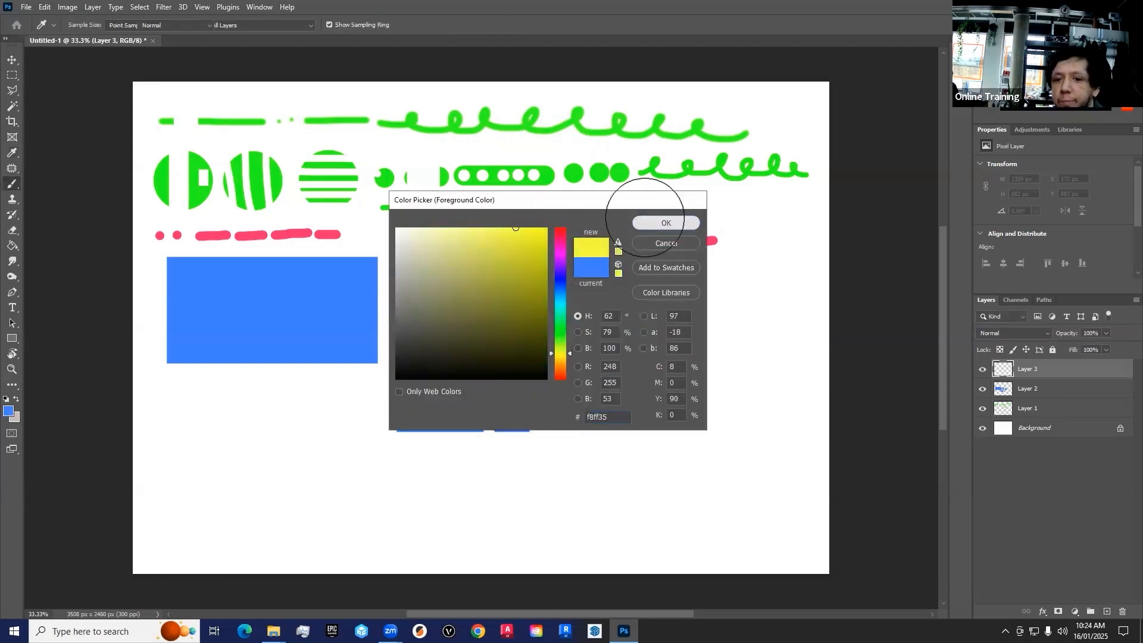
click(644, 222)
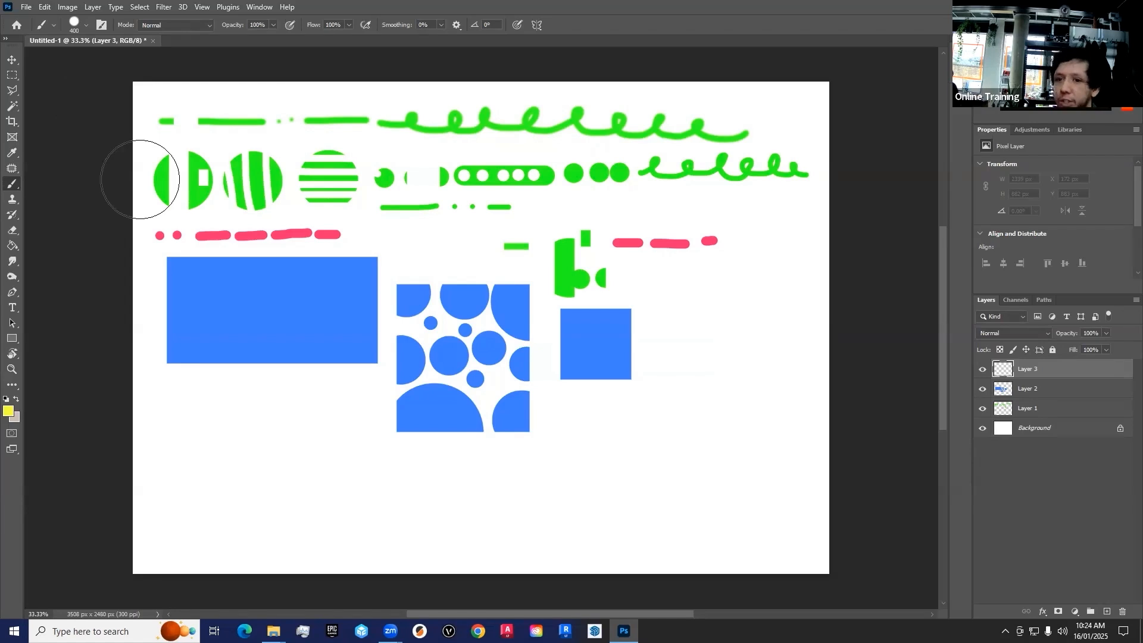
Draw a tall elliptical selection about 313 × 664 px below the blue rectangle and paint horizontal yellow bands across it
click(12, 77)
right_click(14, 79)
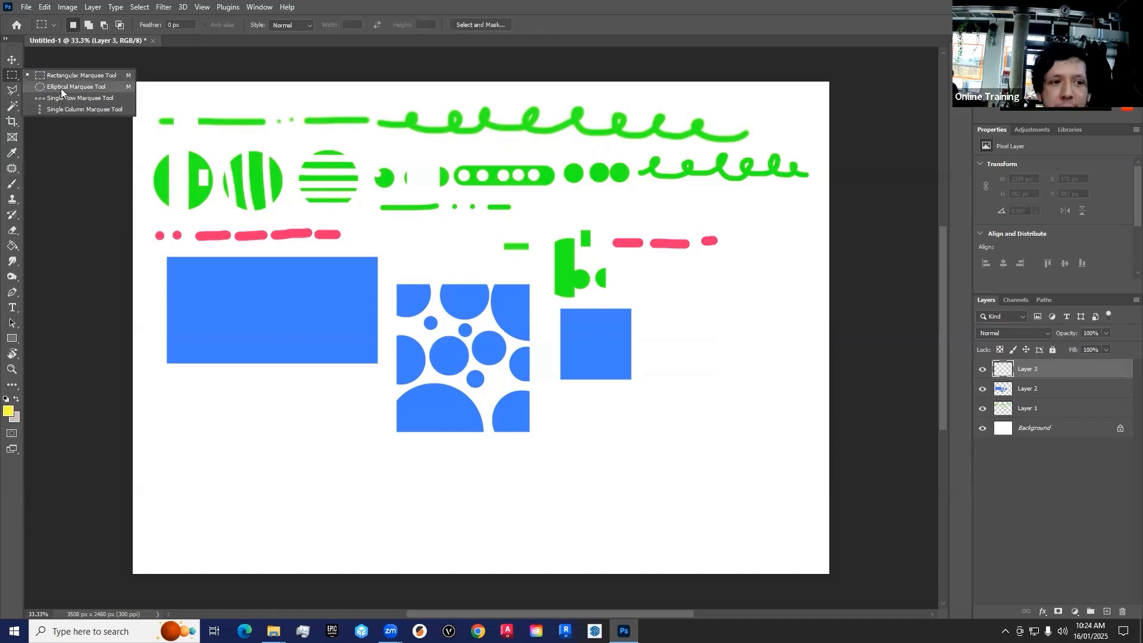
click(61, 88)
right_click(12, 75)
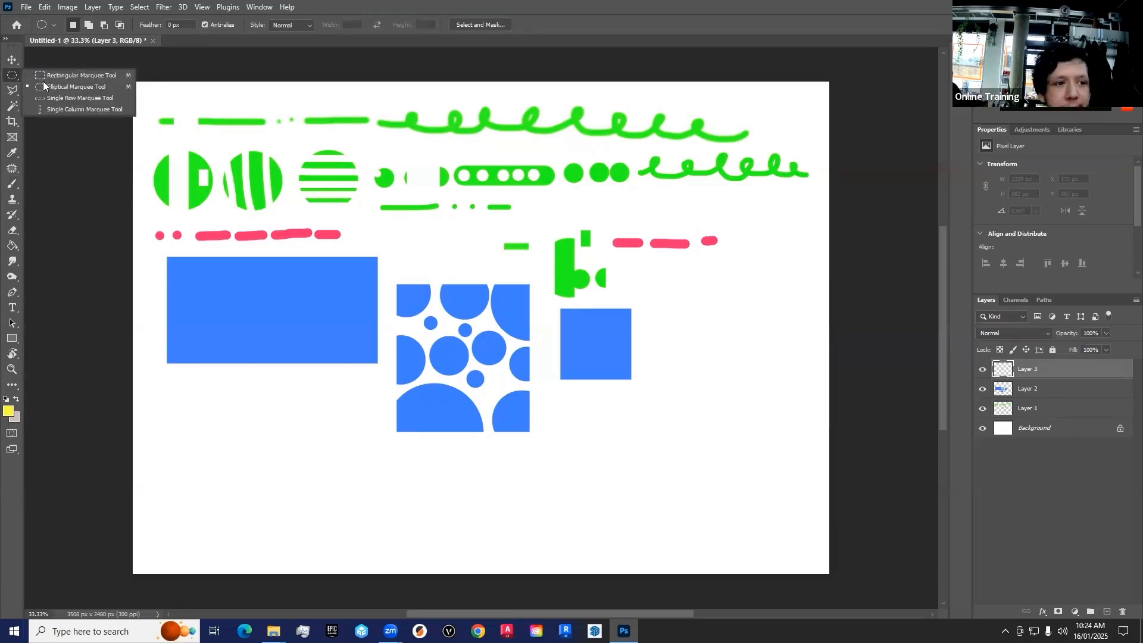
click(59, 87)
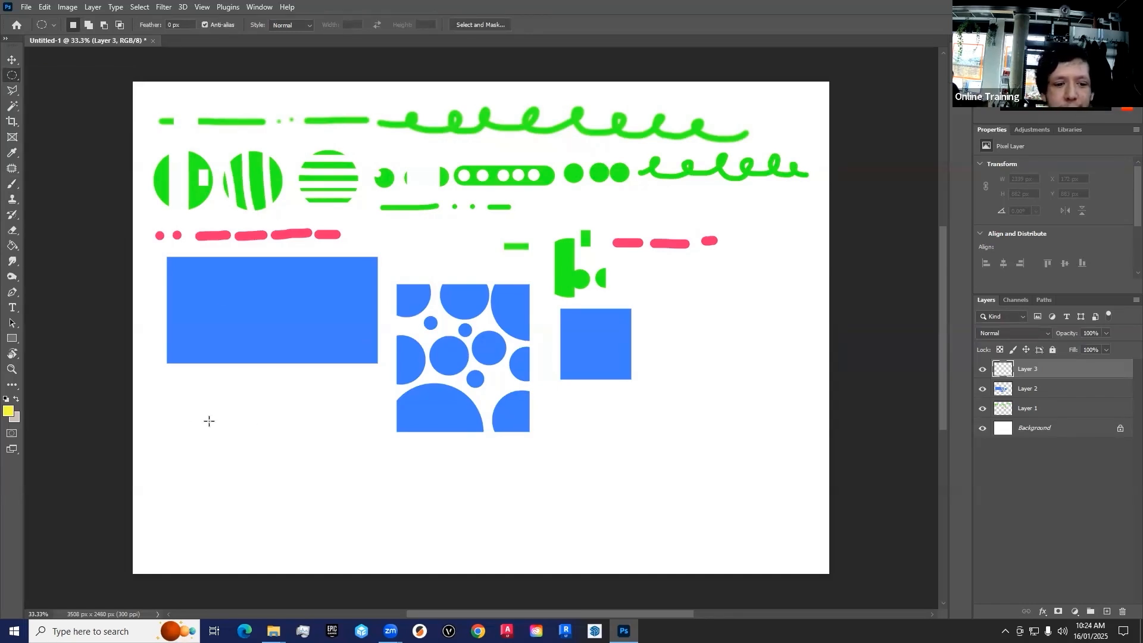
drag(177, 393, 236, 521)
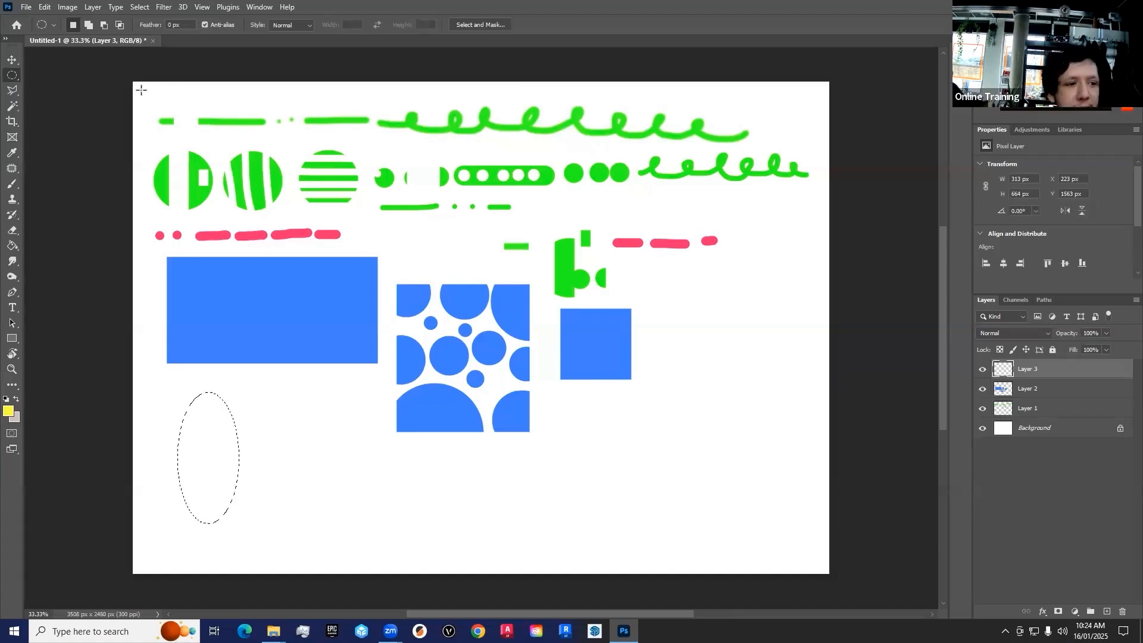
click(11, 189)
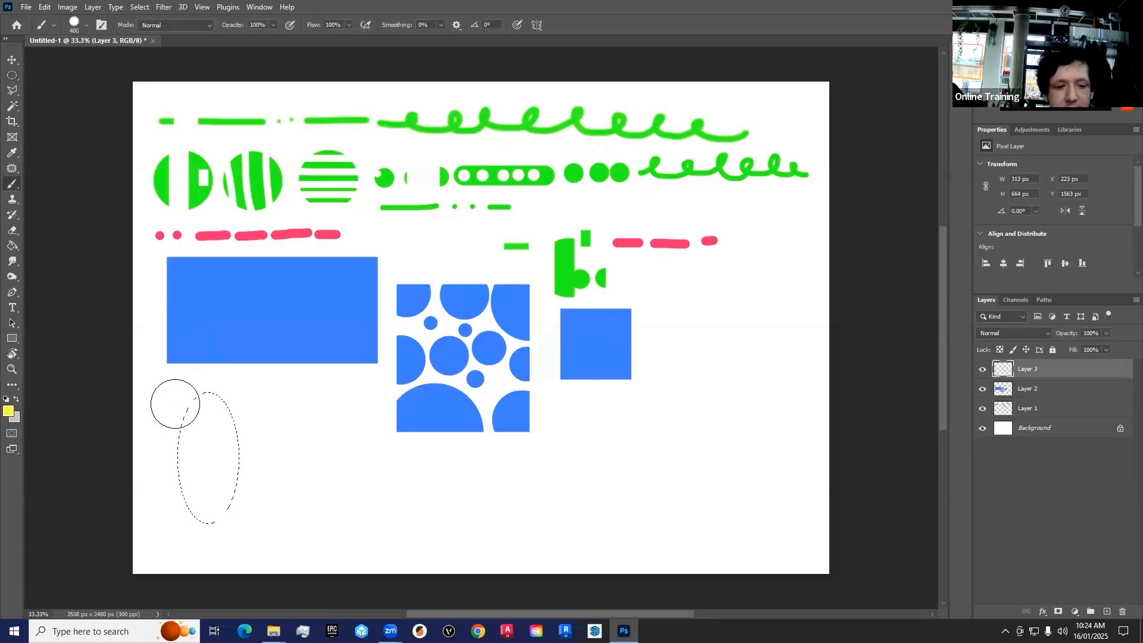
drag(175, 399, 253, 400)
key(bracketleft)
mouse_move(275, 439)
mouse_down()
mouse_move(172, 460)
mouse_move(169, 472)
mouse_move(272, 477)
mouse_move(183, 509)
mouse_move(291, 513)
mouse_up()
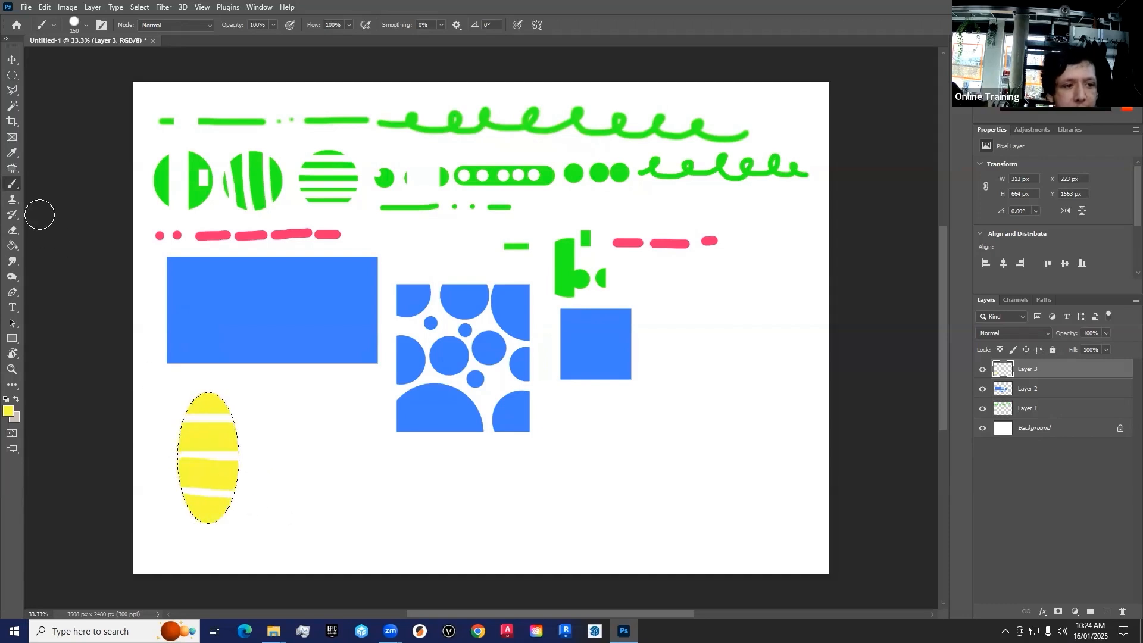
Draw a wide elliptical selection about 348 × 226 px beside the banded ellipse, paint it solid yellow and deselect
click(12, 75)
mouse_move(317, 390)
mouse_down()
mouse_move(249, 432)
mouse_move(301, 410)
mouse_up()
click(12, 184)
click(12, 75)
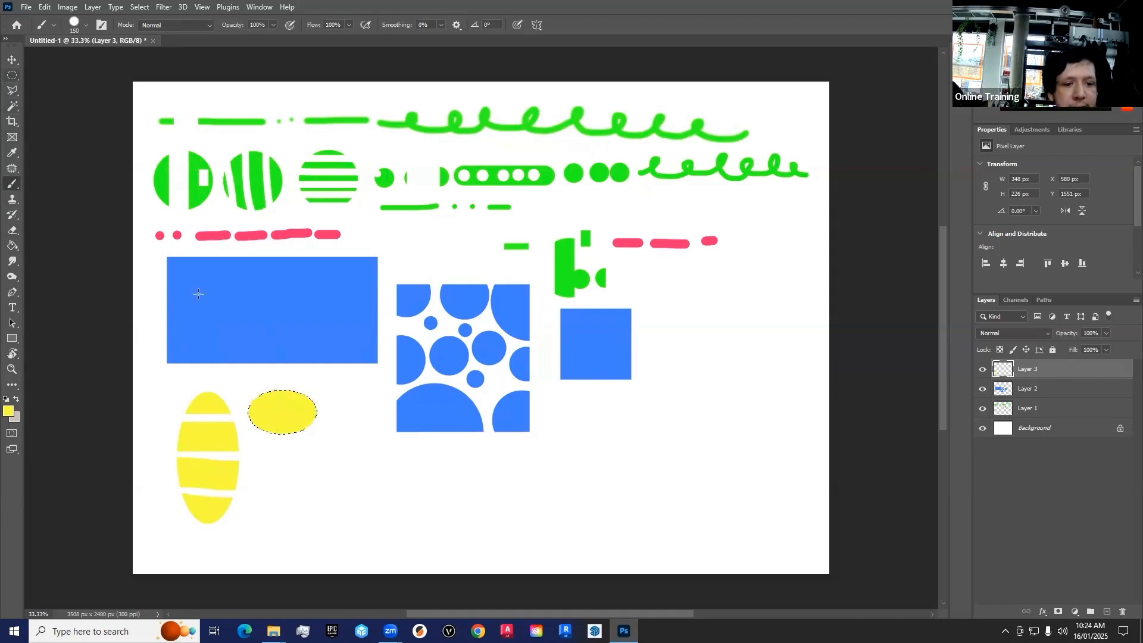
click(264, 461)
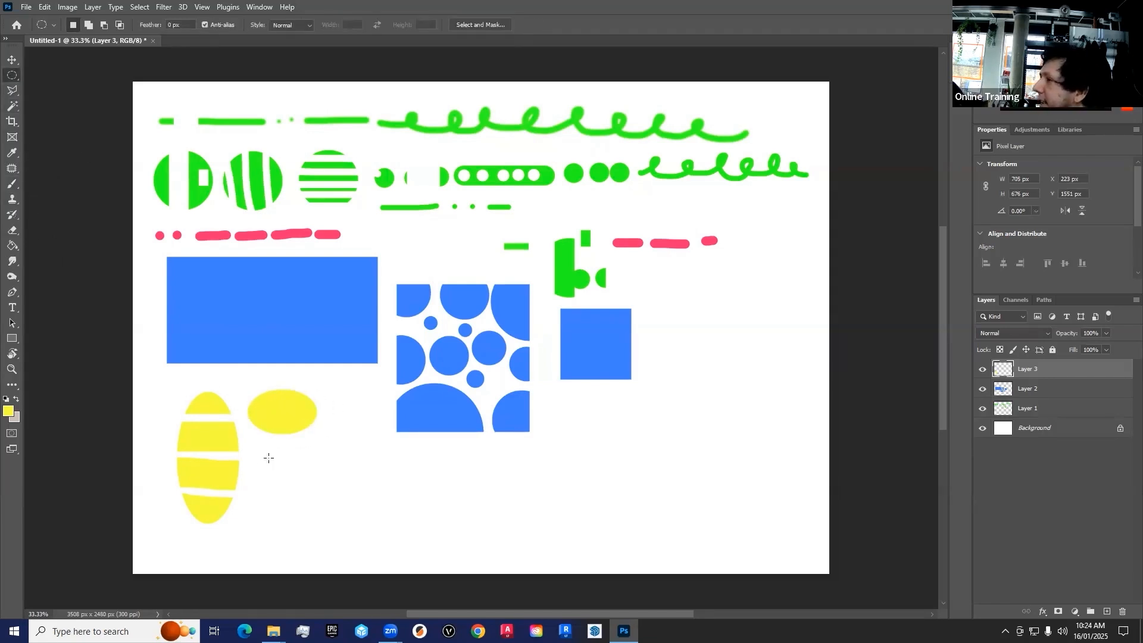
Draw a circular selection about 474 × 474 px below the small yellow ellipse and paint it solid yellow
mouse_move(343, 537)
mouse_down()
mouse_move(359, 523)
mouse_move(365, 551)
mouse_up()
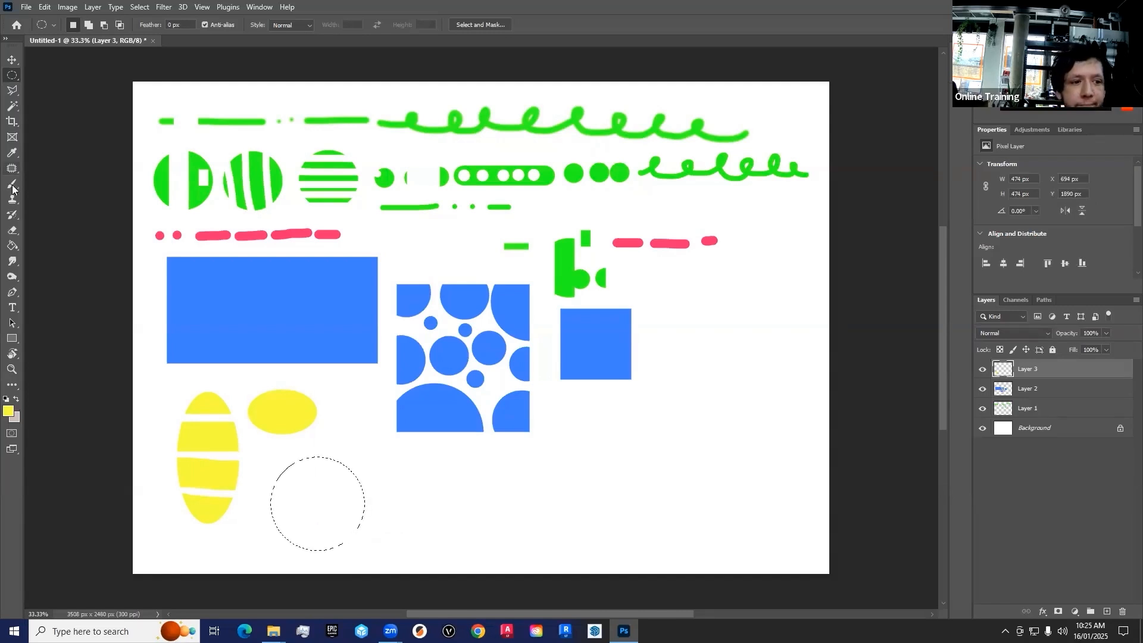
click(12, 187)
mouse_move(283, 462)
mouse_down()
mouse_move(414, 463)
mouse_move(268, 484)
mouse_move(442, 486)
mouse_move(269, 502)
mouse_move(420, 503)
mouse_move(267, 523)
mouse_move(430, 523)
mouse_move(281, 543)
mouse_move(443, 539)
mouse_up()
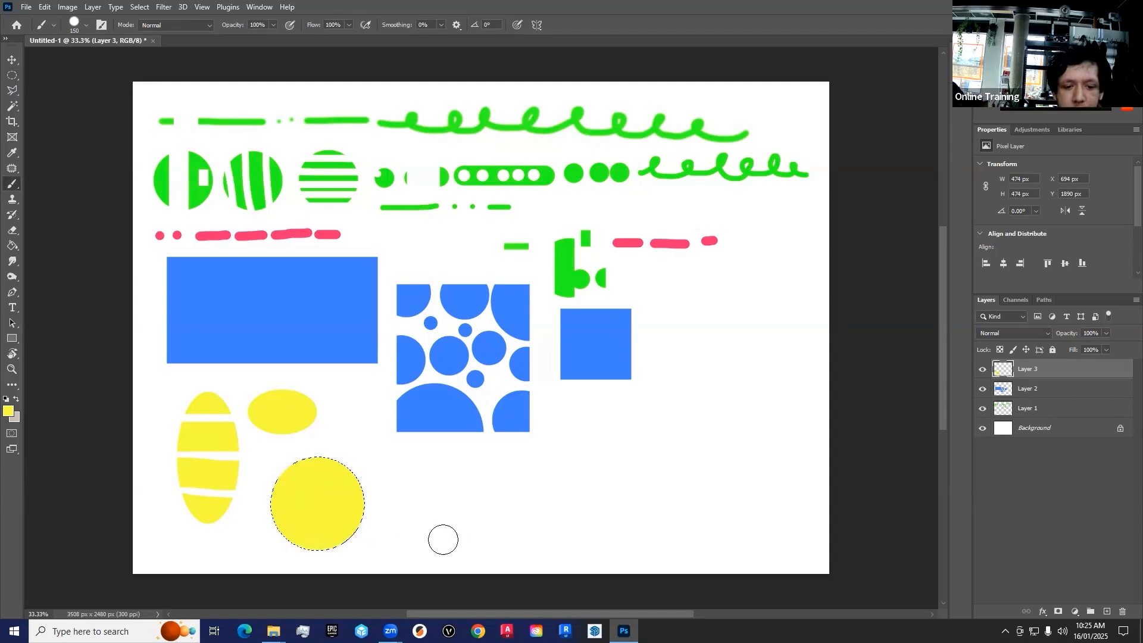
Draw two narrow elliptical selections, about 97 × 316 px and 127 × 331 px, across the yellow circle's upper edge and paint each yellow
click(12, 75)
drag(285, 443, 304, 506)
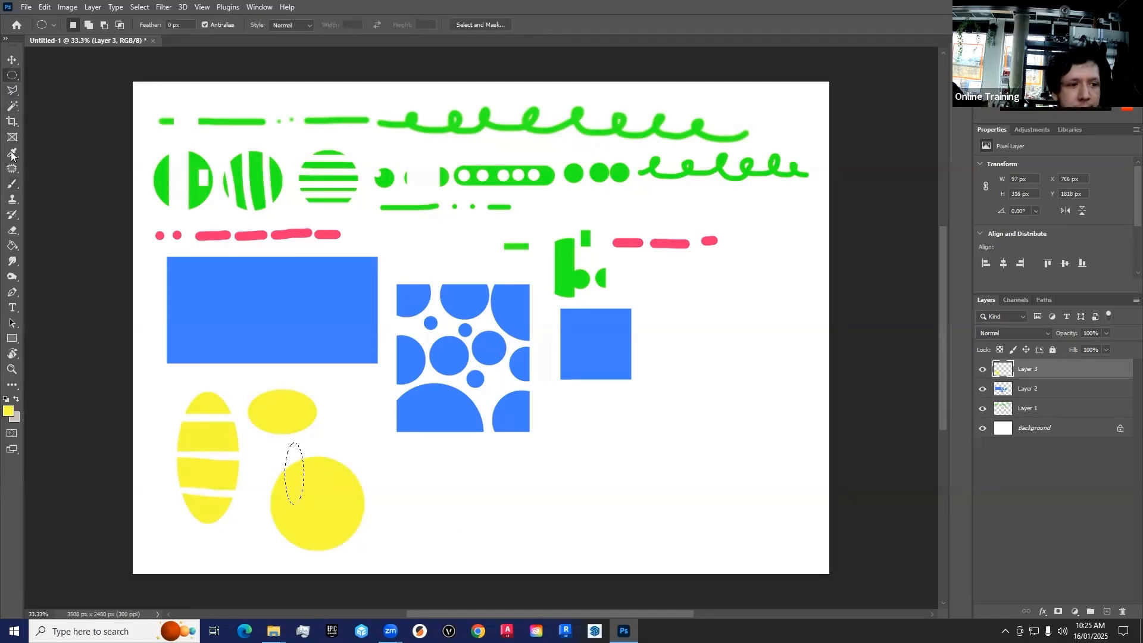
click(10, 189)
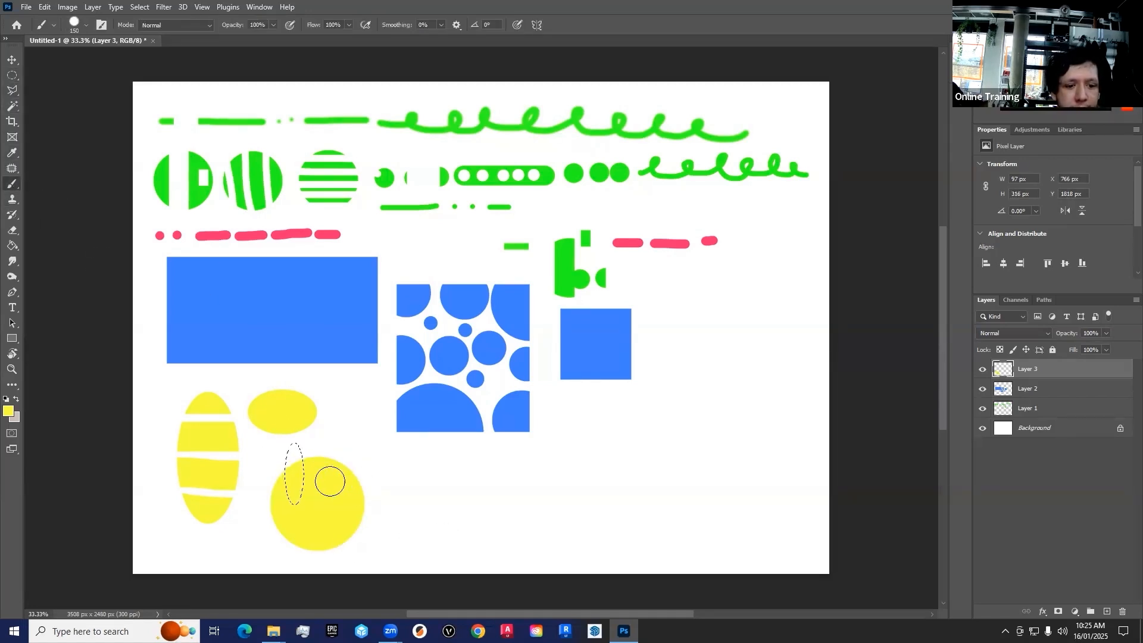
click(13, 76)
drag(314, 437, 339, 502)
click(12, 184)
drag(326, 442, 324, 485)
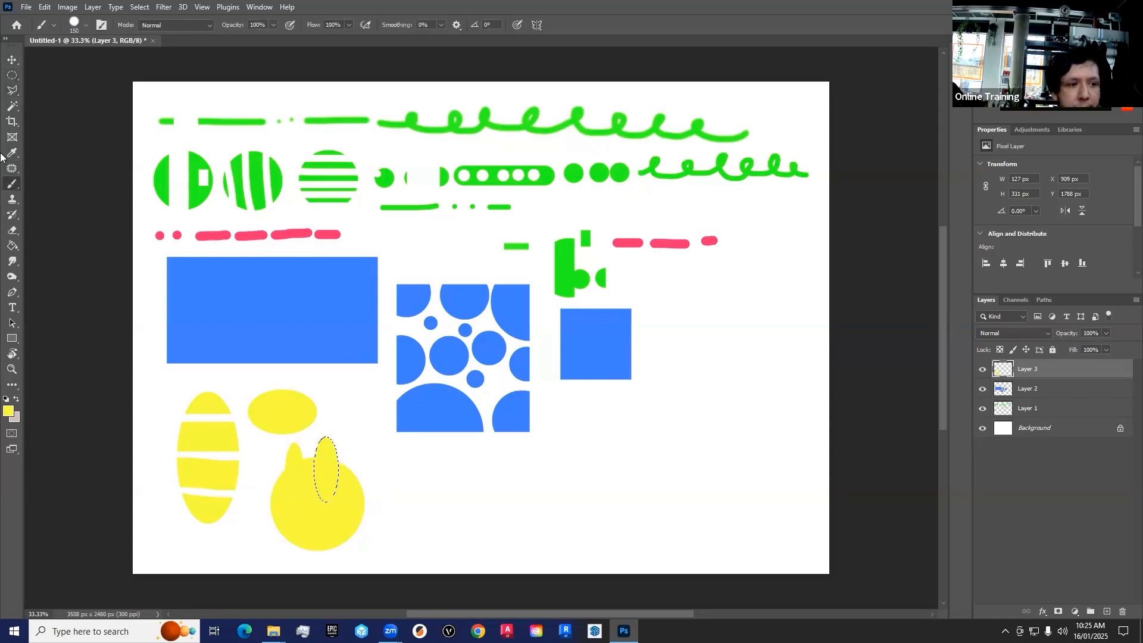
Paint a third narrow yellow elliptical spike on the yellow circle's upper right edge and deselect
click(12, 76)
mouse_move(352, 438)
mouse_down()
mouse_move(344, 516)
mouse_move(351, 447)
mouse_up()
click(12, 184)
key(ctrl+d)
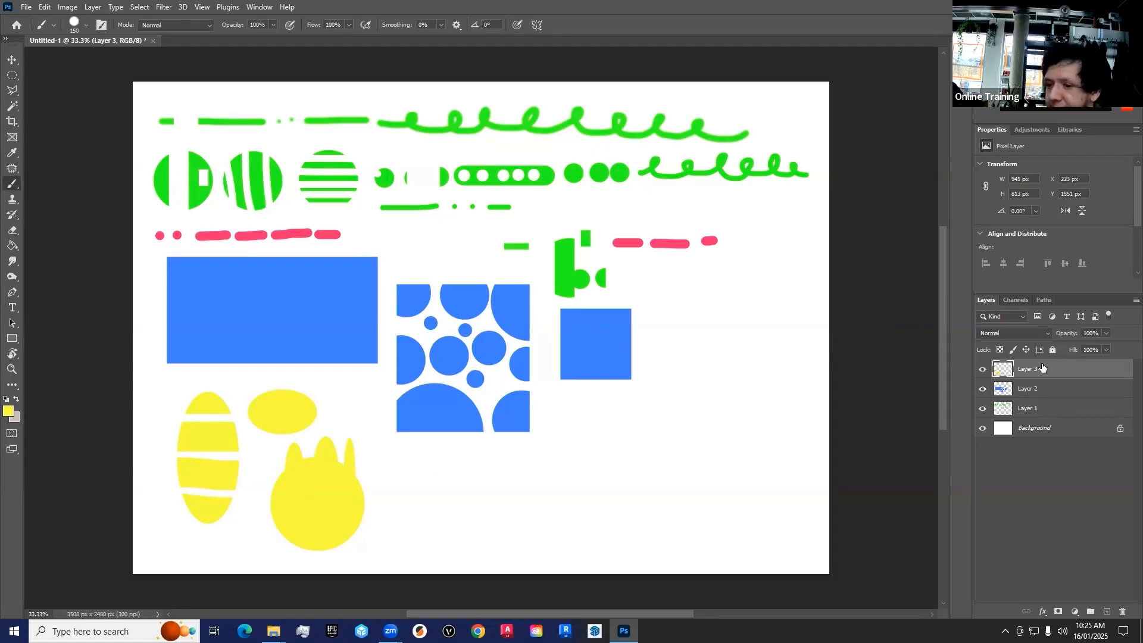
Add a new layer and set the foreground colour to orange (#fa7d19)
click(1106, 611)
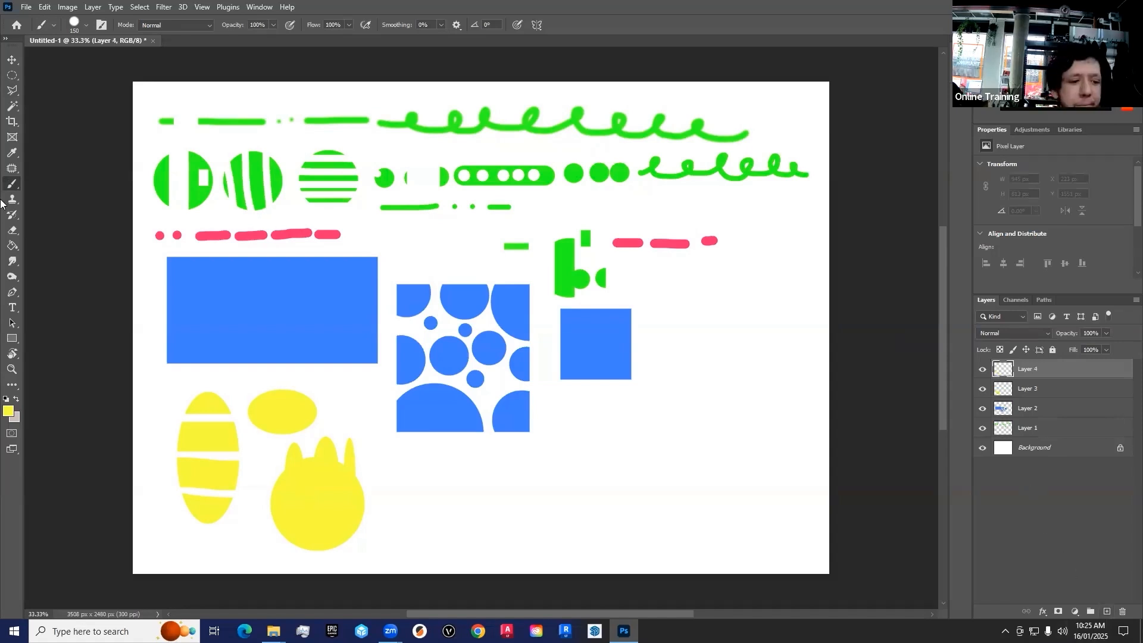
key(alt)
click(13, 411)
drag(561, 334, 564, 369)
click(512, 227)
click(655, 221)
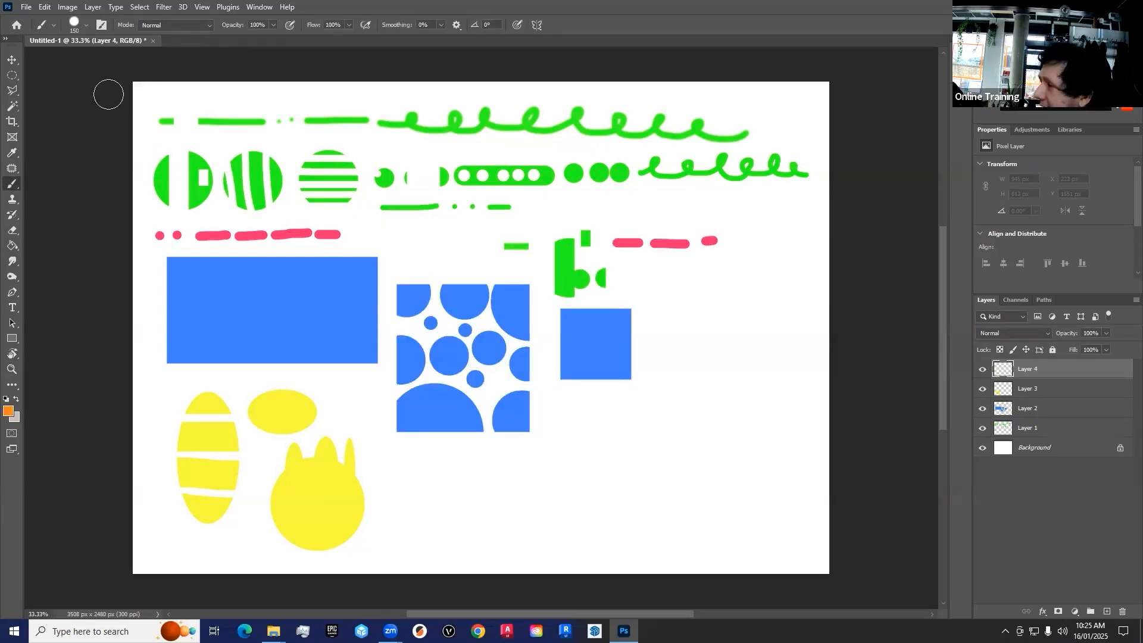
Draw a freehand splat-shaped lasso selection about 1081 × 1097 px overlapping the small blue square and paint it solid orange
click(11, 92)
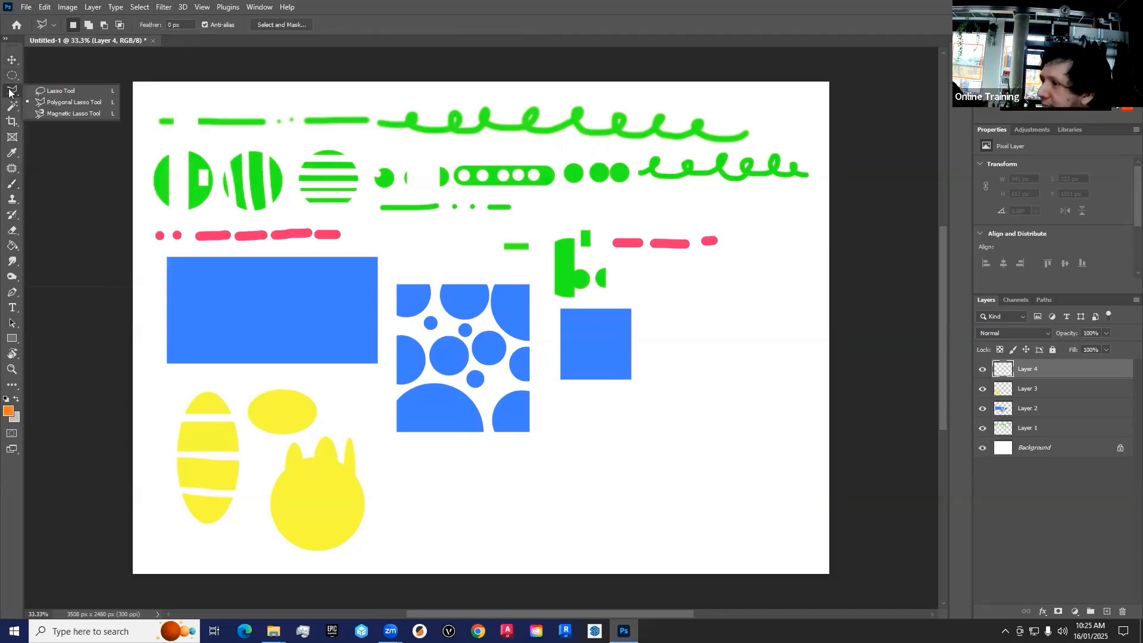
click(60, 91)
mouse_move(668, 279)
mouse_down()
mouse_move(747, 356)
mouse_move(739, 417)
mouse_move(645, 417)
mouse_move(594, 362)
mouse_move(627, 271)
mouse_move(670, 285)
mouse_move(670, 300)
mouse_up()
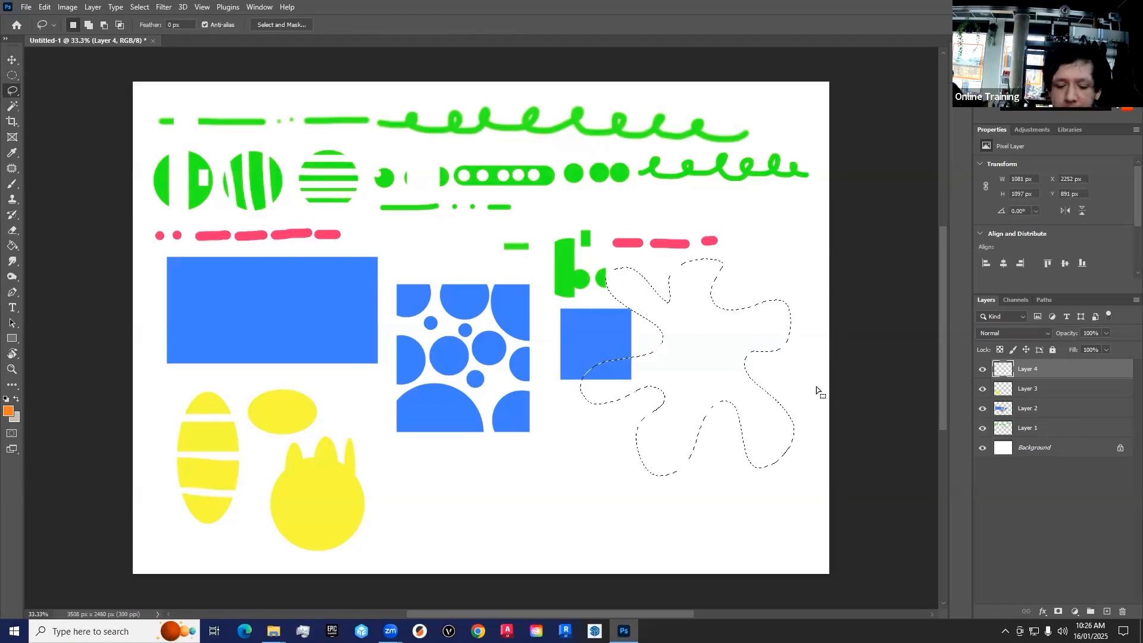
click(11, 184)
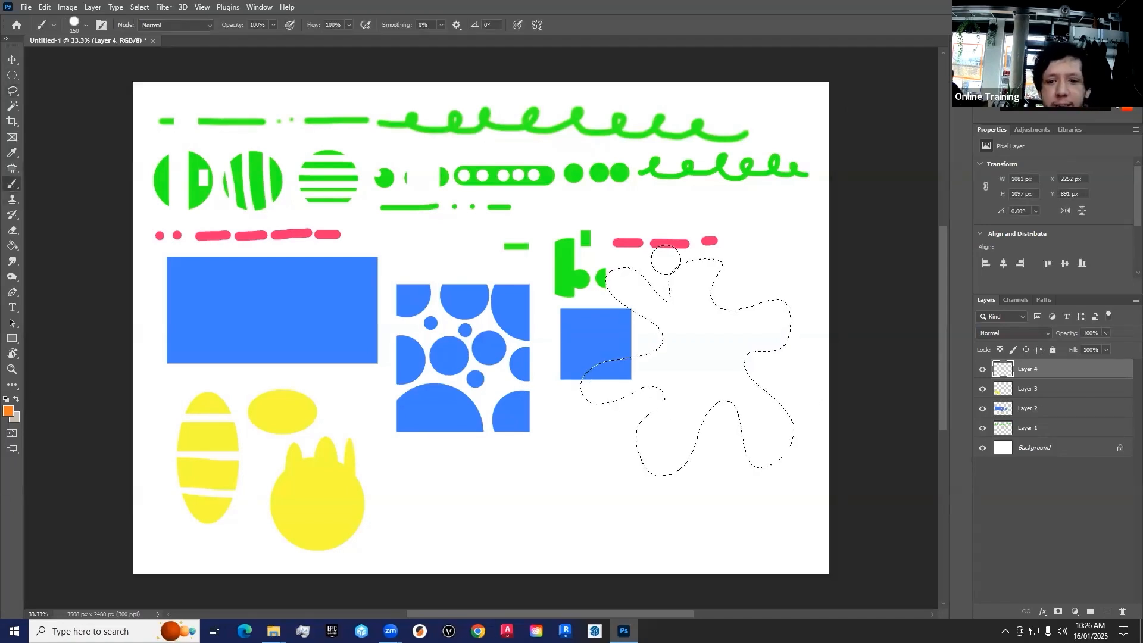
drag(625, 262, 631, 292)
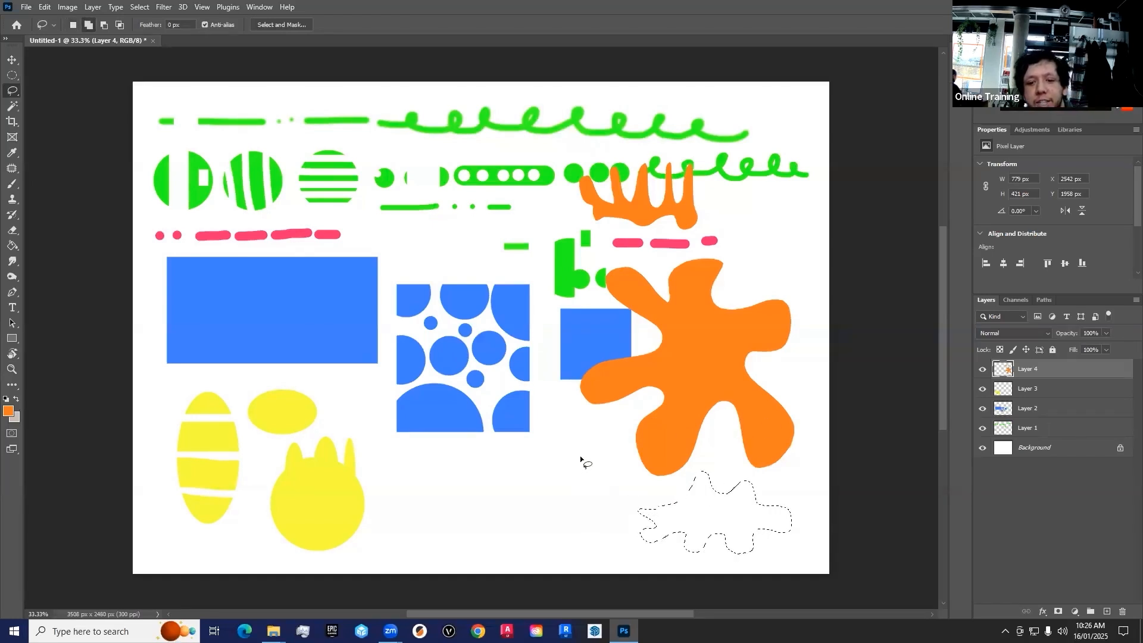
Add an irregular freehand area beside the selection under the orange splat, plus a few small ovals further left, to the current selection
key(shift)
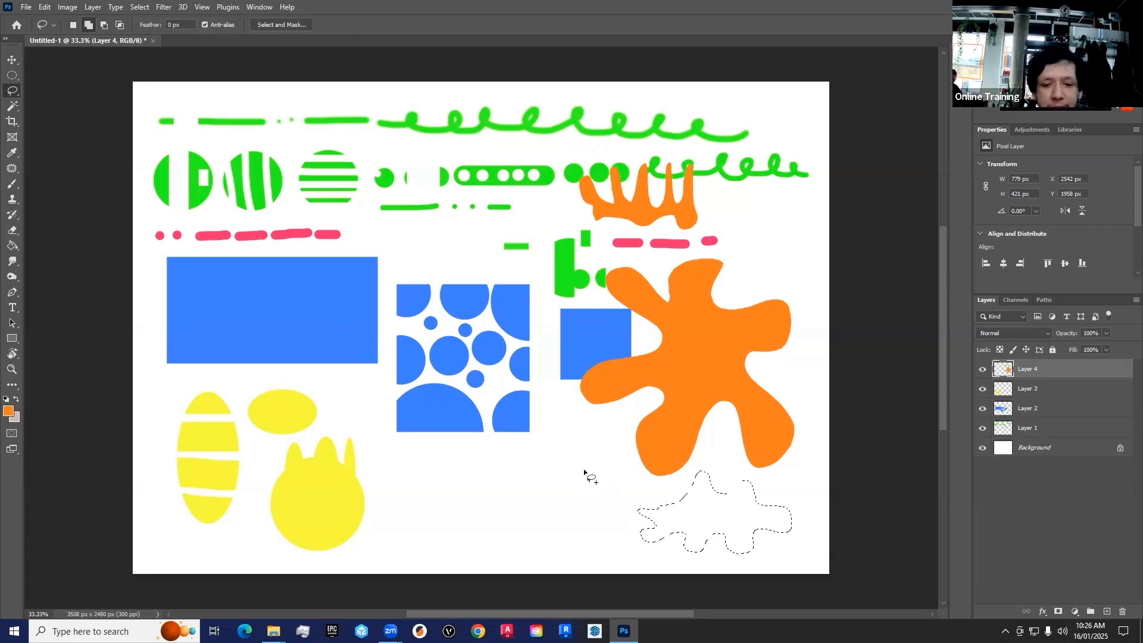
mouse_move(613, 464)
mouse_down()
mouse_move(593, 479)
mouse_move(581, 464)
mouse_move(548, 488)
mouse_move(564, 438)
mouse_up()
mouse_move(607, 472)
mouse_down()
mouse_move(572, 509)
mouse_move(568, 471)
mouse_move(601, 457)
mouse_up()
drag(731, 492, 721, 493)
drag(502, 524, 510, 524)
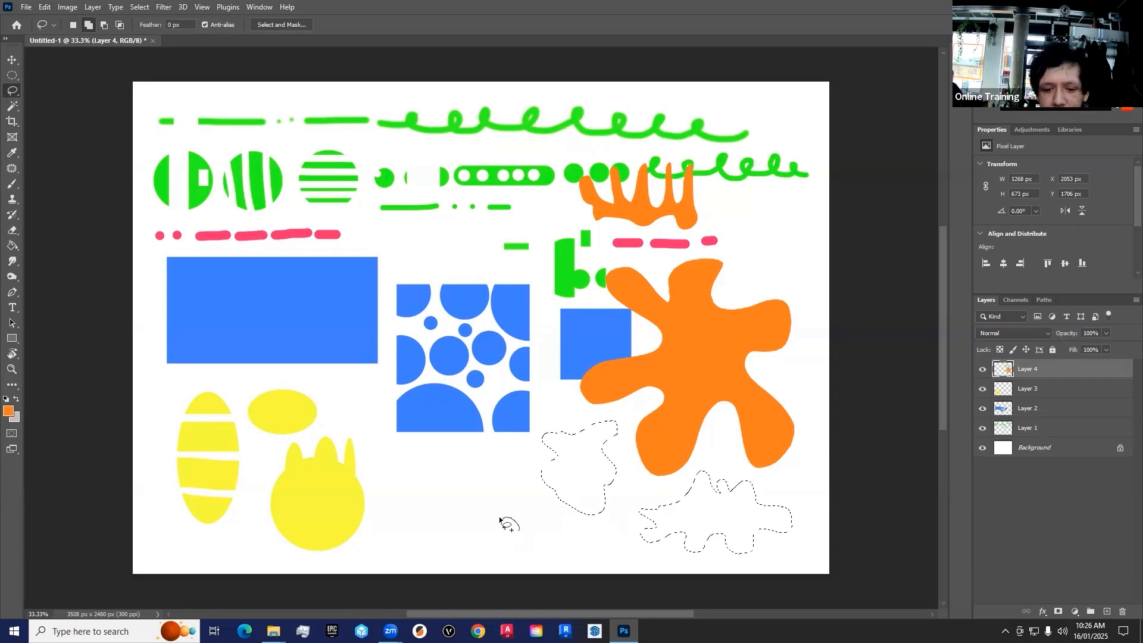
mouse_move(447, 504)
mouse_down()
mouse_move(471, 521)
mouse_move(449, 502)
mouse_up()
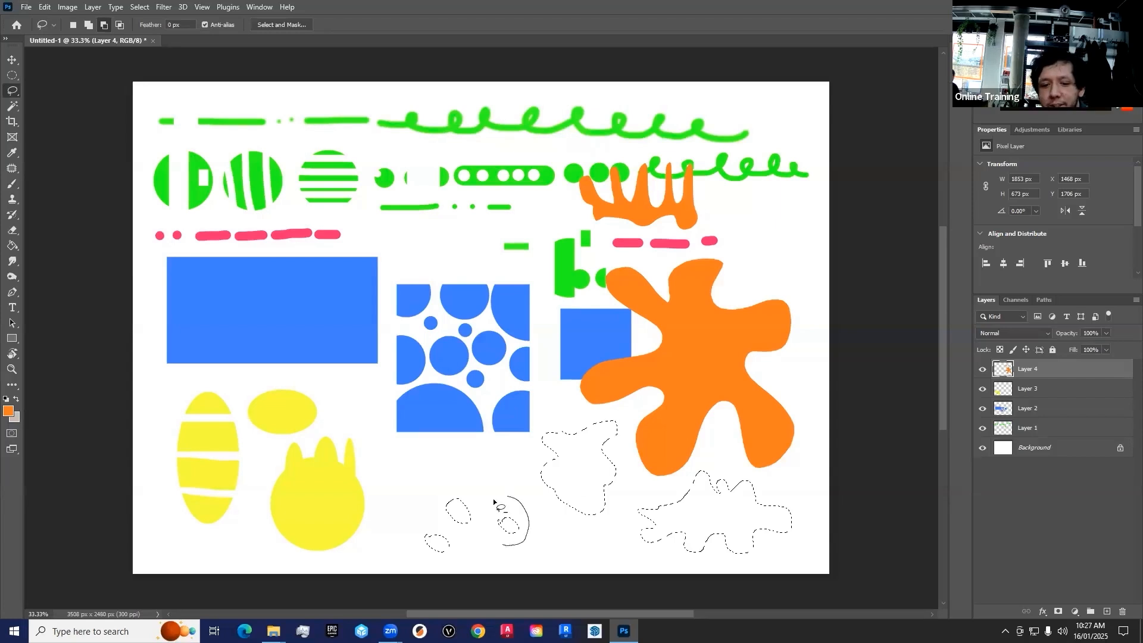
Subtract small freehand holes and edge pieces from the combined lasso selection and paint what remains orange
drag(574, 493, 559, 479)
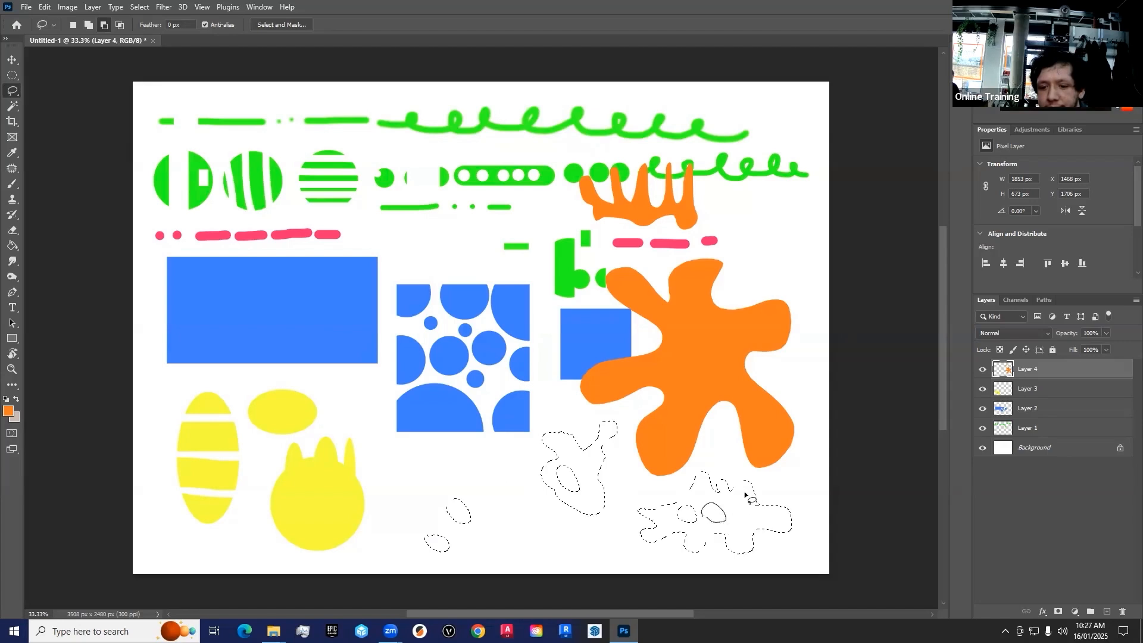
drag(777, 498, 780, 503)
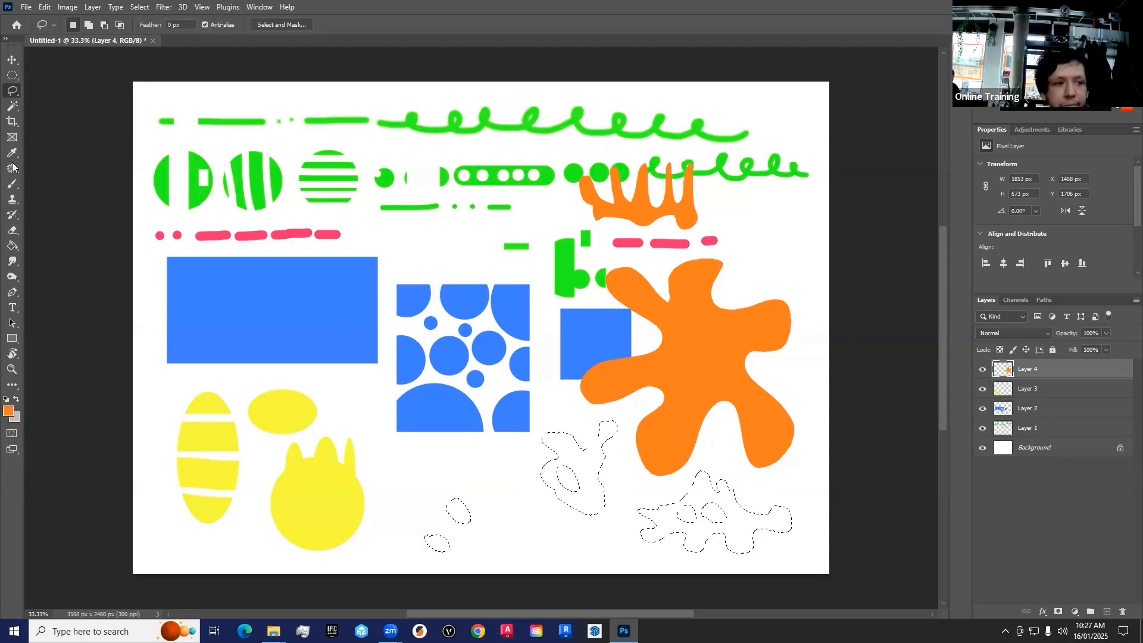
click(12, 183)
mouse_move(551, 434)
mouse_down()
mouse_move(544, 476)
mouse_move(594, 505)
mouse_up()
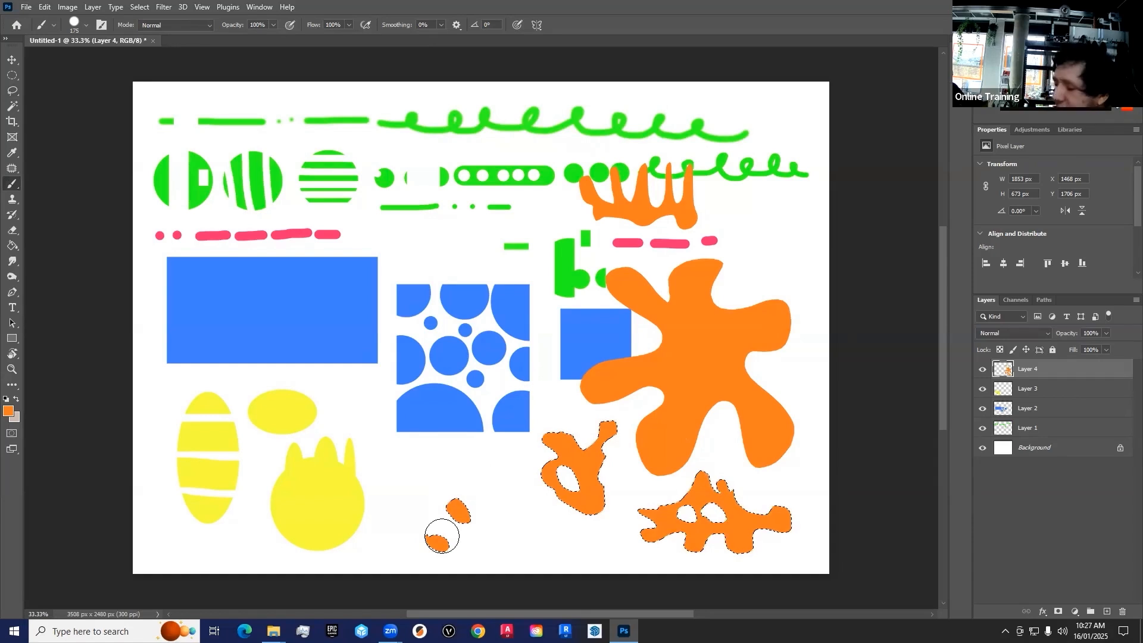
Draw a forked freehand selection about 322 × 384 px beside the small orange ovals, fill it with the orange foreground colour and deselect
click(12, 92)
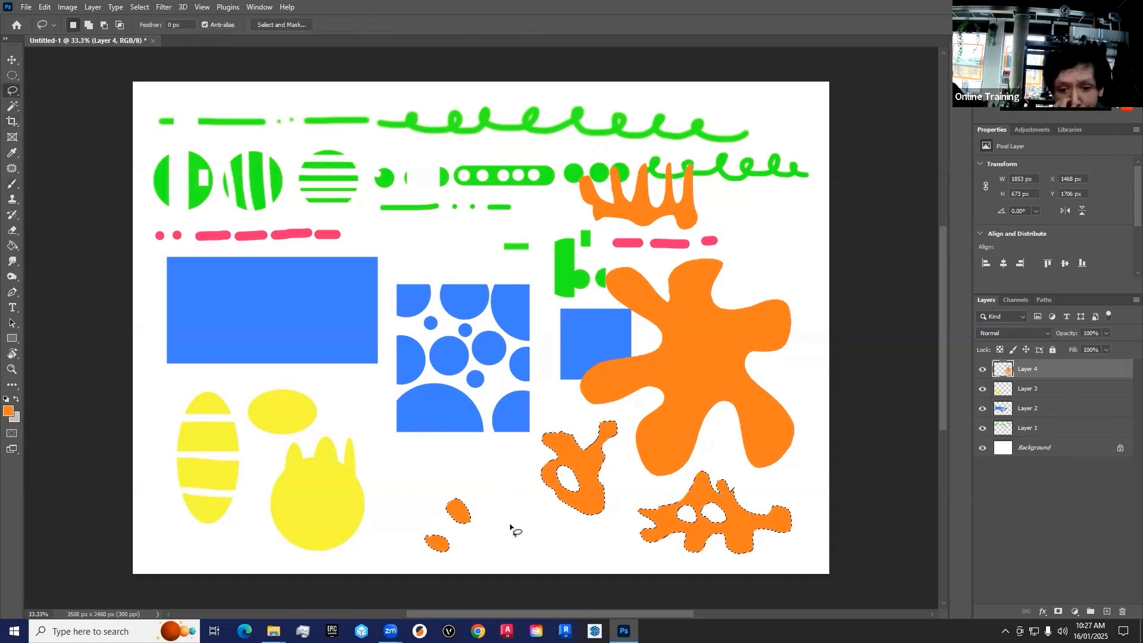
mouse_move(491, 522)
mouse_down()
mouse_move(499, 506)
mouse_move(543, 529)
mouse_move(513, 470)
mouse_move(492, 520)
mouse_move(499, 536)
mouse_move(518, 485)
mouse_up()
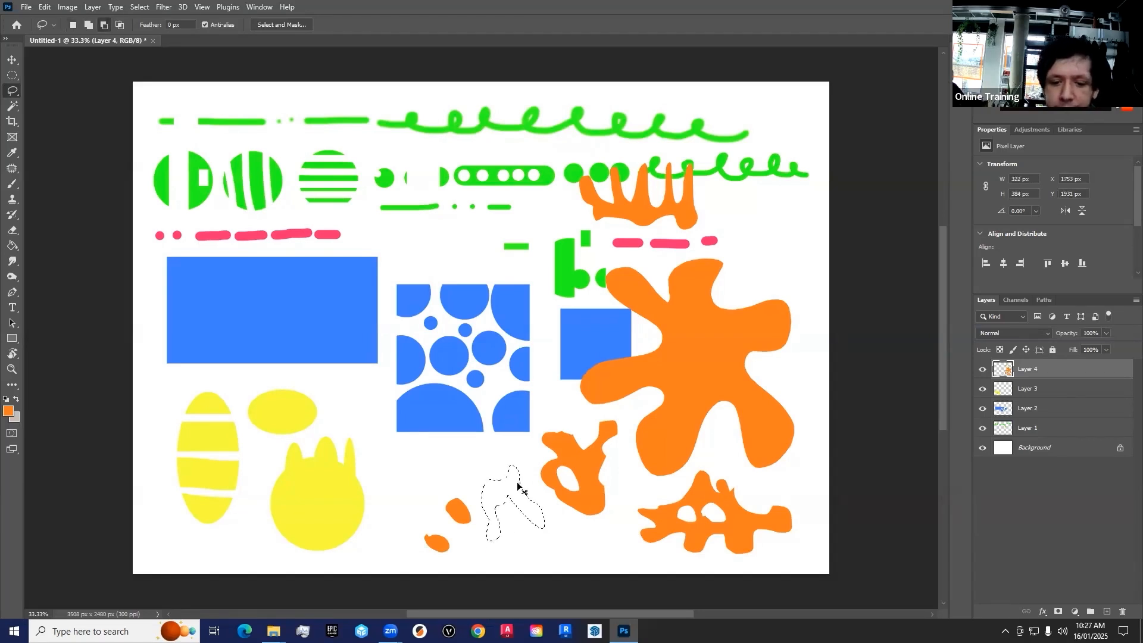
key(alt+BackSpace)
key(ctrl+d)
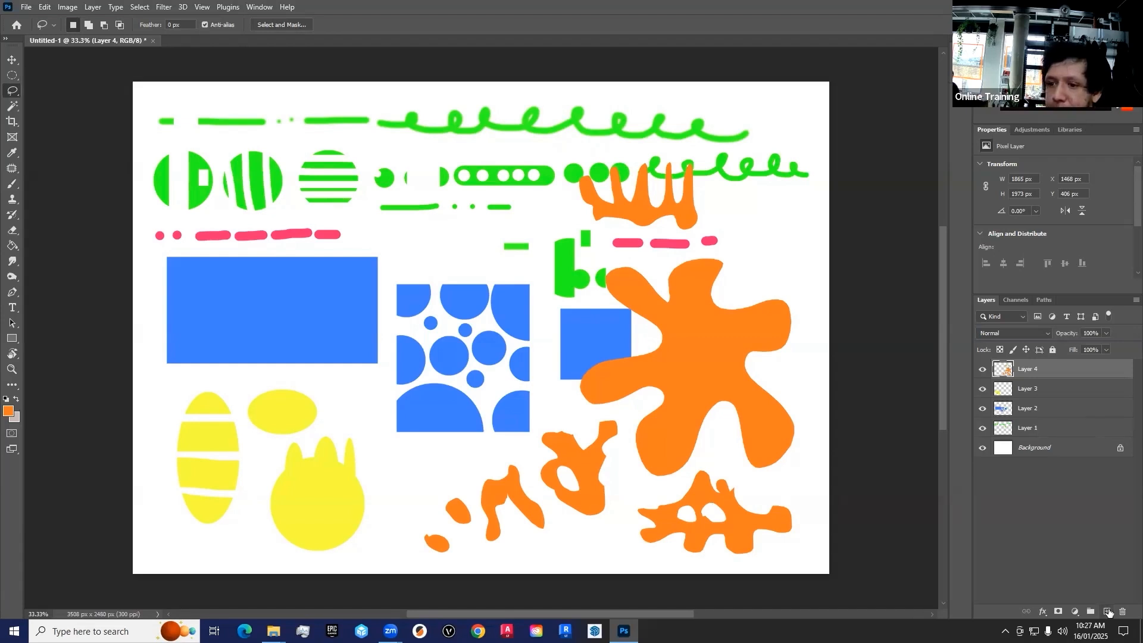
Add a new layer and set the foreground colour to a bright cyan
click(1108, 612)
click(10, 417)
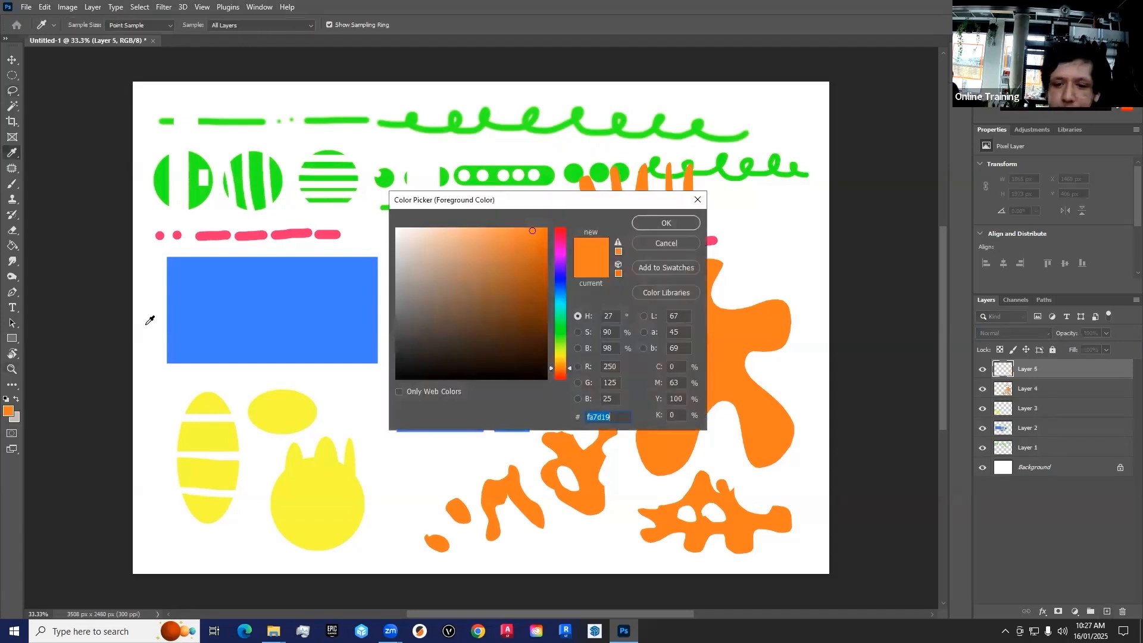
drag(558, 275, 560, 235)
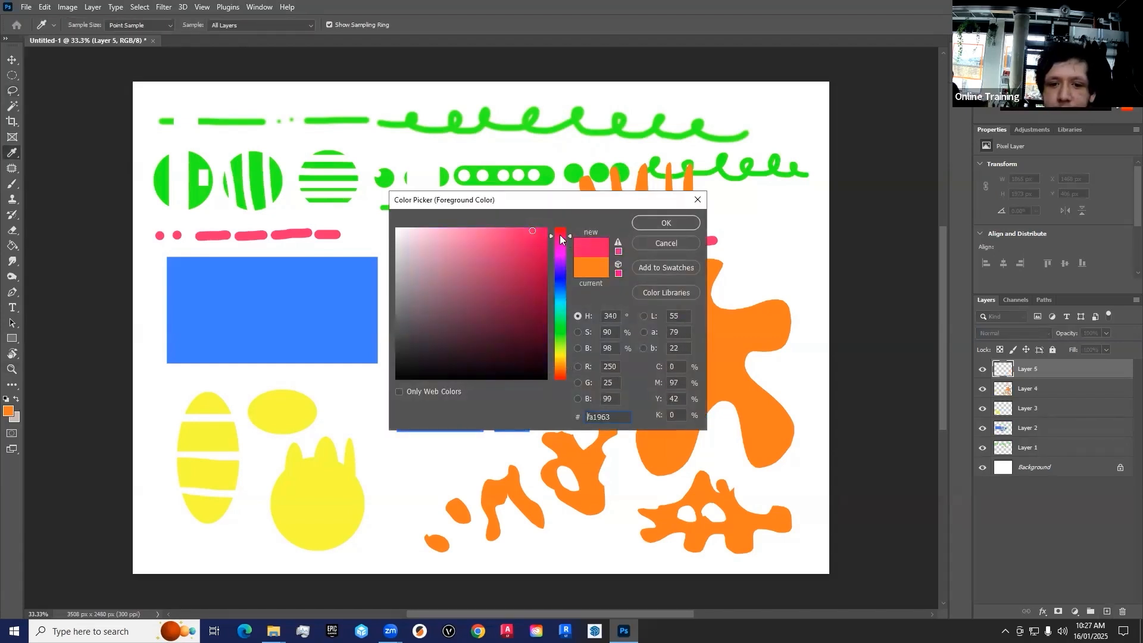
drag(562, 281, 562, 306)
drag(513, 271, 510, 229)
click(666, 223)
Draw a jagged Polygonal Lasso selection about 781 × 816 px over the blue circle pattern and paint it cyan
click(10, 91)
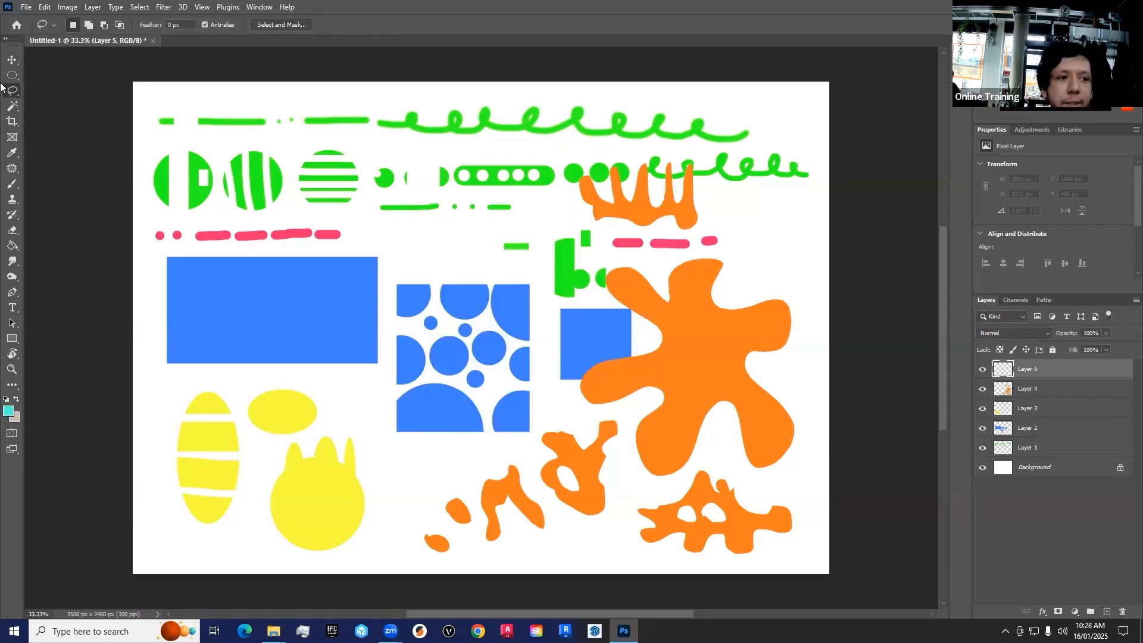
right_click(11, 91)
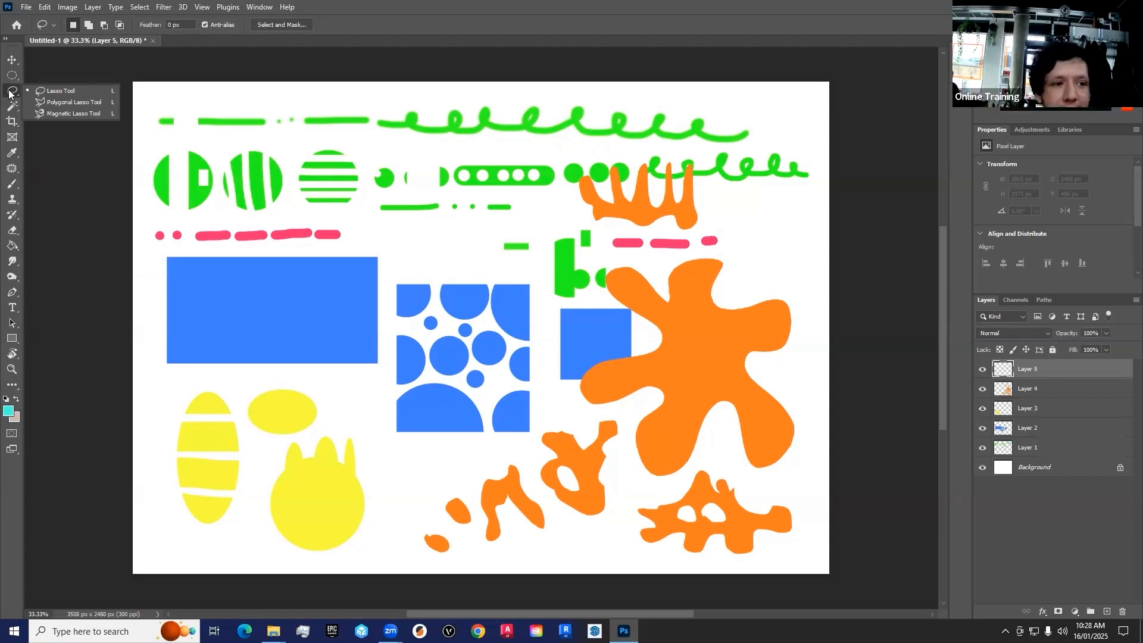
click(64, 102)
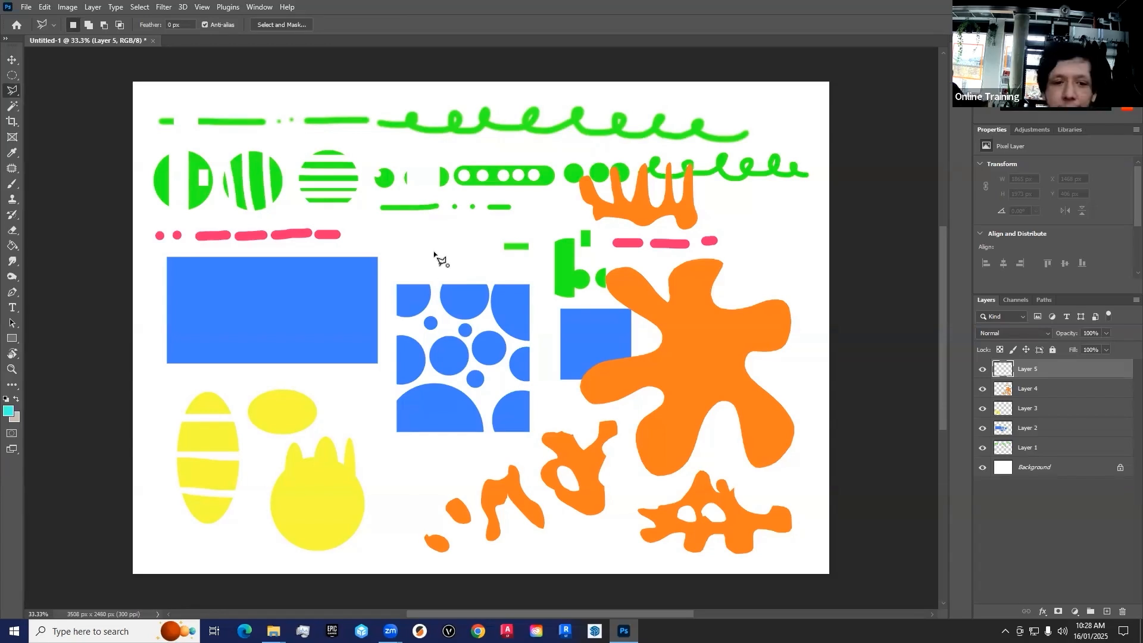
click(435, 252)
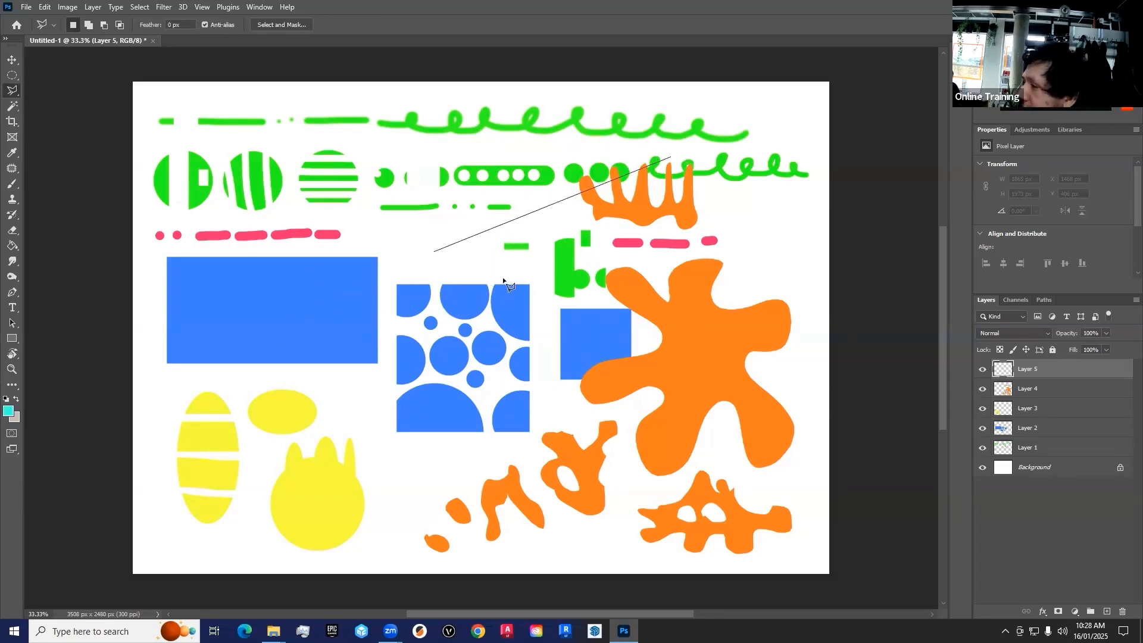
click(524, 206)
click(575, 229)
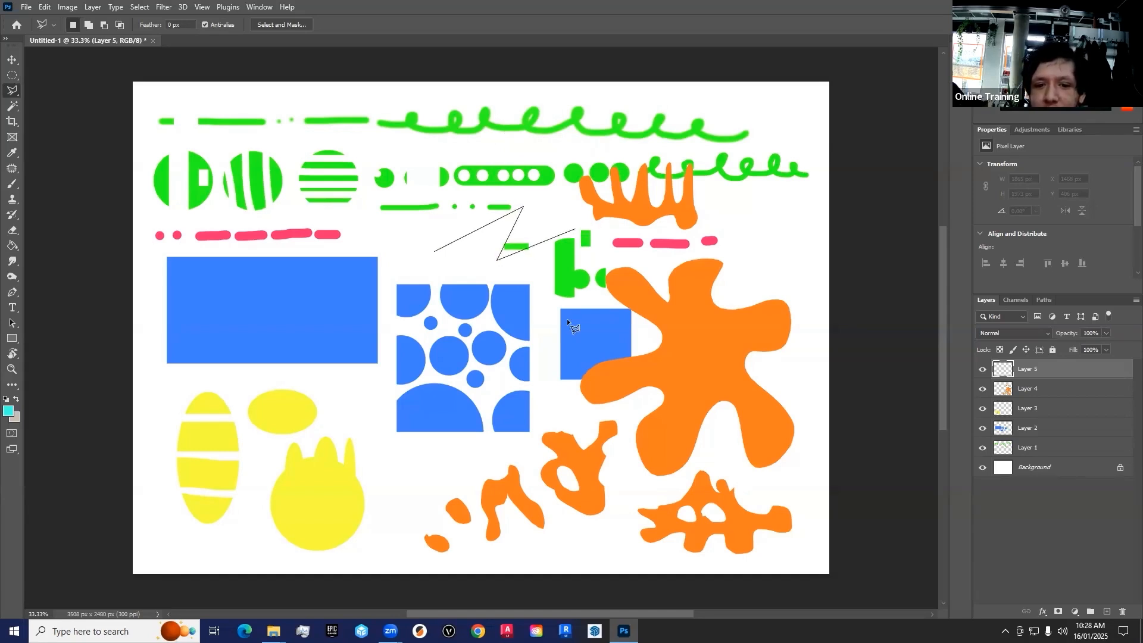
click(539, 356)
click(475, 368)
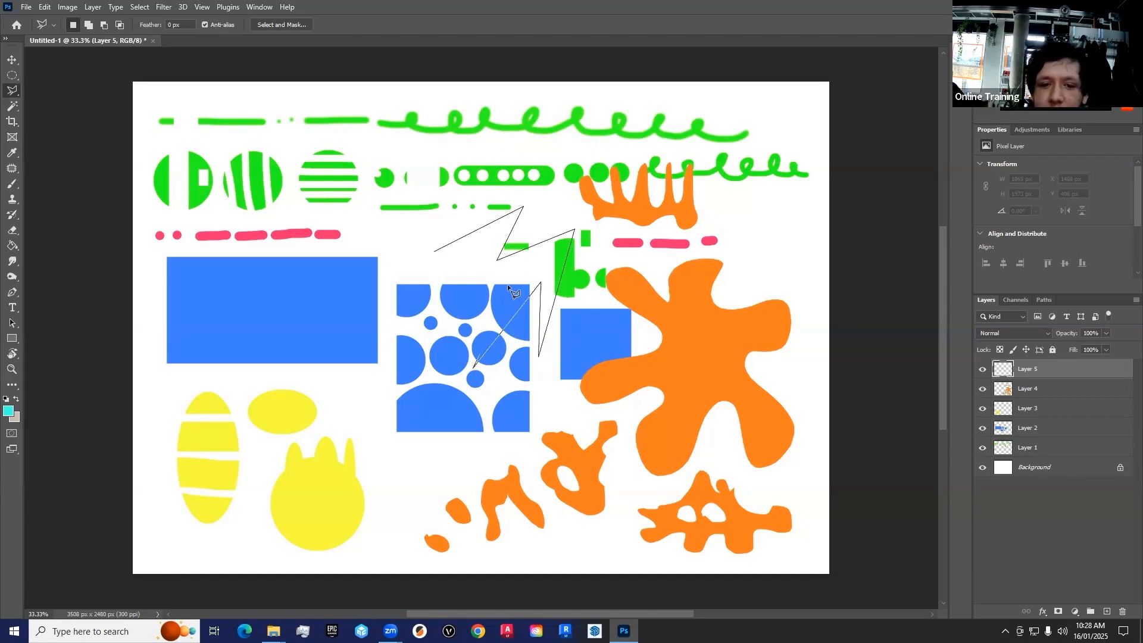
click(424, 333)
click(475, 253)
click(435, 251)
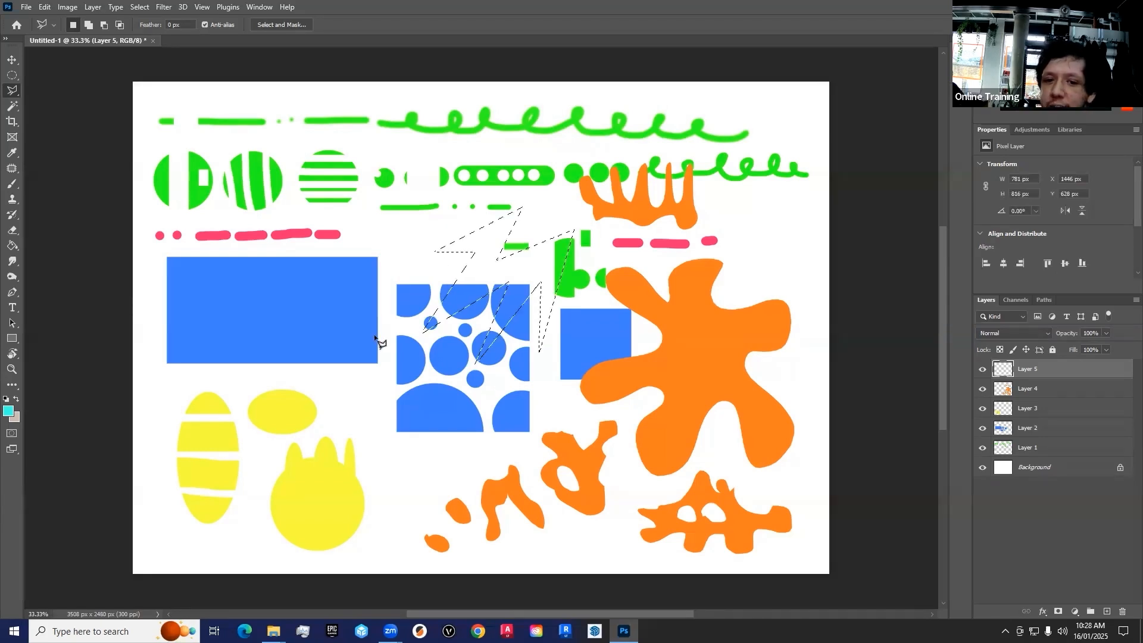
click(12, 183)
mouse_move(504, 221)
mouse_down()
mouse_move(550, 236)
mouse_move(601, 223)
mouse_move(452, 315)
mouse_move(474, 367)
mouse_move(487, 338)
mouse_up()
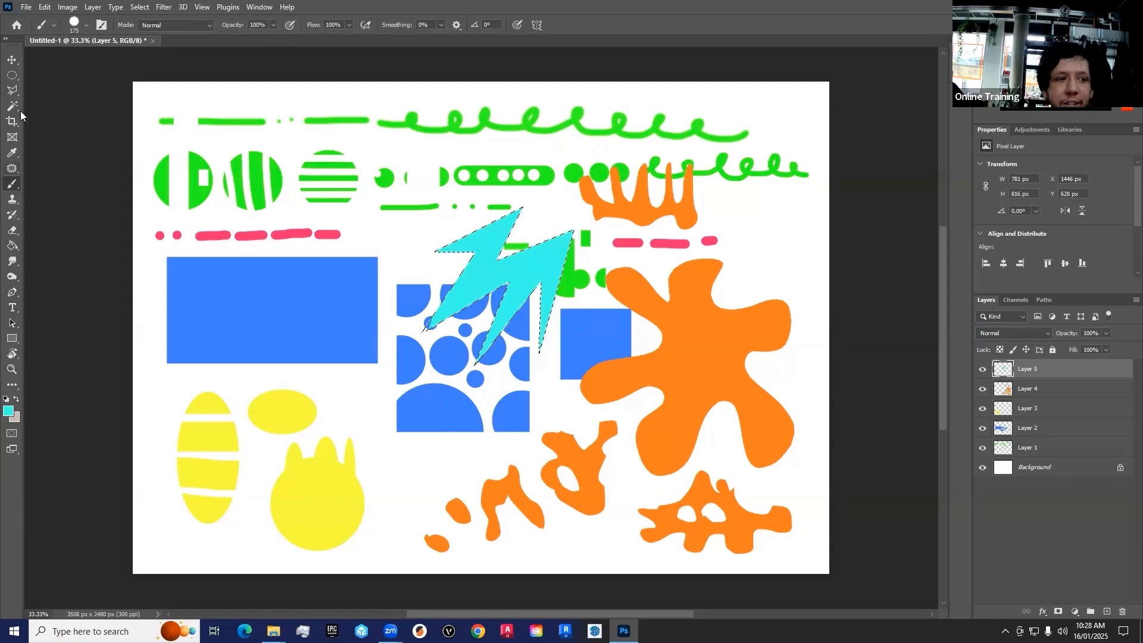
Draw a zigzag Polygonal Lasso selection about 777 × 945 px over the large orange splat and fill it with the cyan foreground colour
click(13, 91)
click(746, 248)
click(744, 206)
click(805, 213)
click(773, 259)
click(818, 288)
click(761, 340)
click(810, 392)
click(722, 393)
click(663, 328)
click(731, 312)
click(686, 257)
click(743, 267)
click(746, 248)
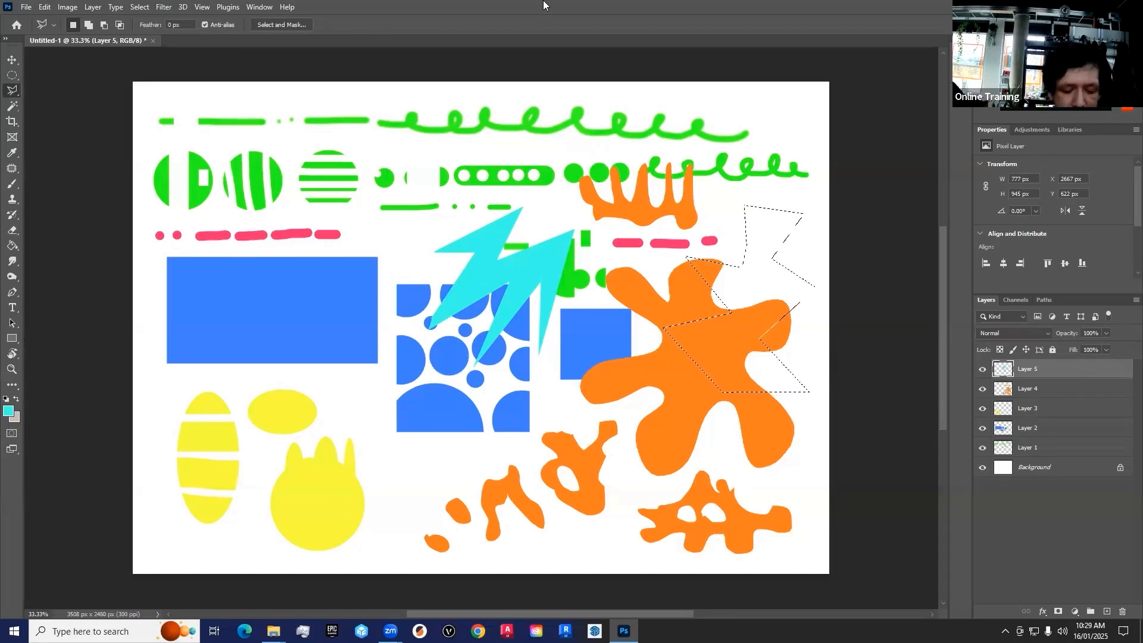
key(alt+BackSpace)
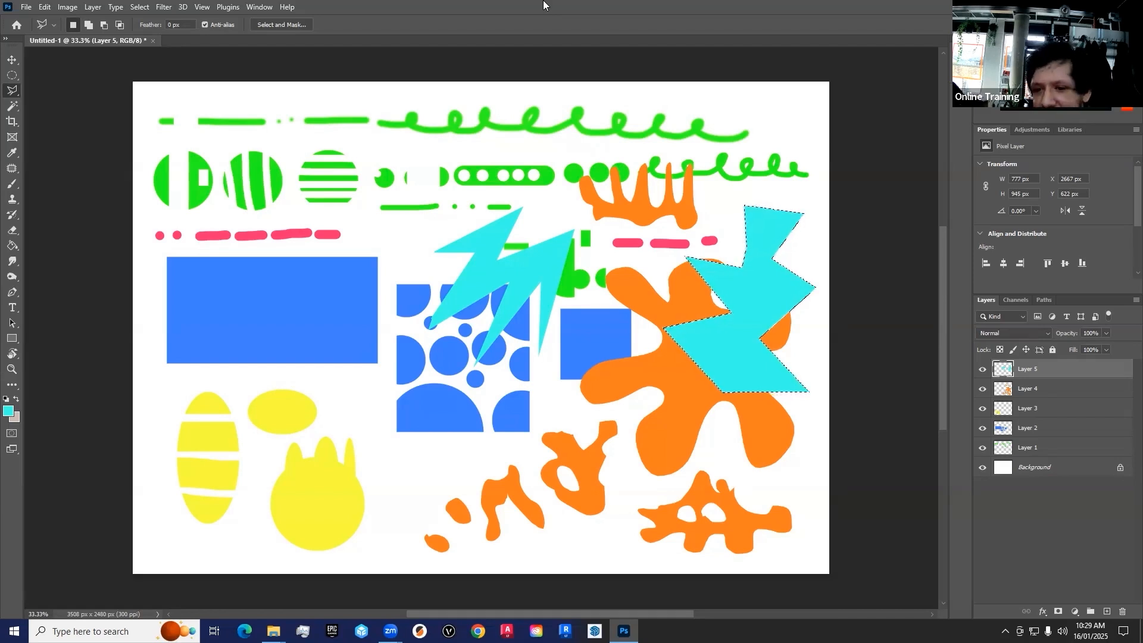
click(661, 436)
click(717, 429)
click(694, 458)
click(744, 469)
click(682, 476)
click(637, 487)
click(676, 456)
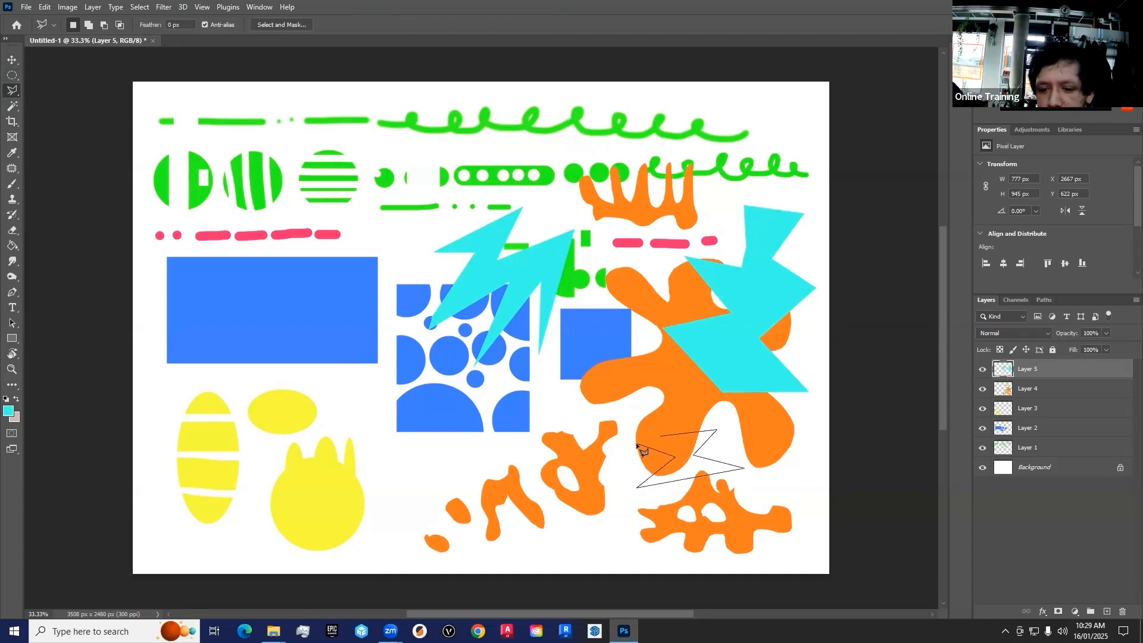
click(661, 435)
key(ctrl+d)
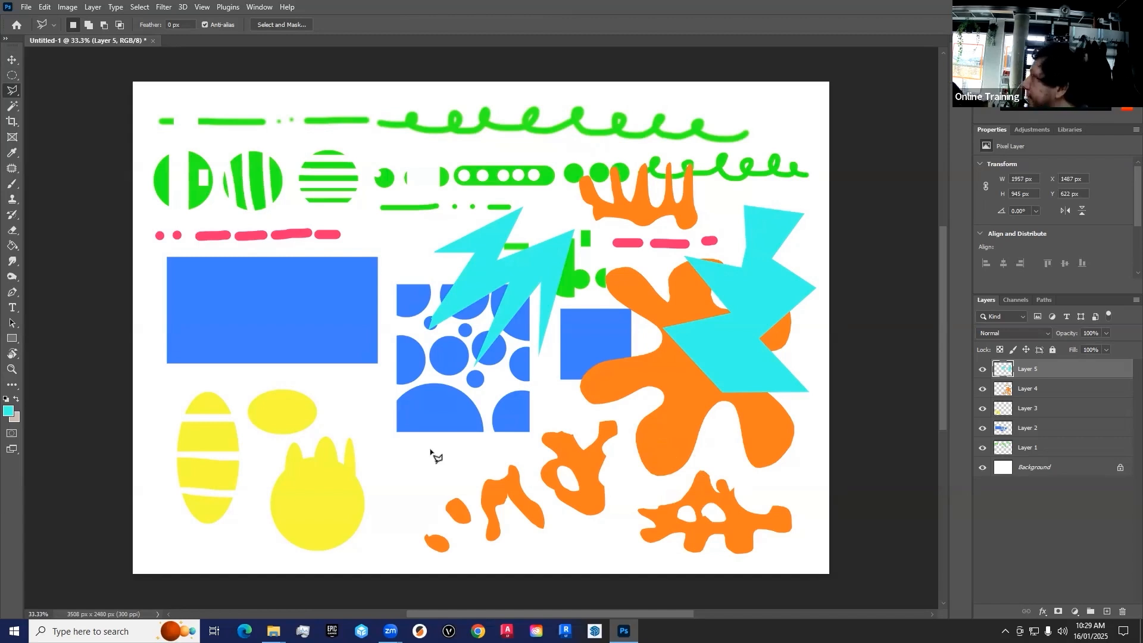
Draw an irregular Polygonal Lasso selection about 2013 × 1308 px across the yellow shapes, reaching up into the large blue rectangle
click(423, 466)
click(421, 410)
click(567, 404)
click(535, 480)
click(518, 437)
click(512, 550)
click(486, 459)
click(466, 539)
click(356, 528)
click(256, 544)
click(169, 443)
click(225, 379)
click(259, 471)
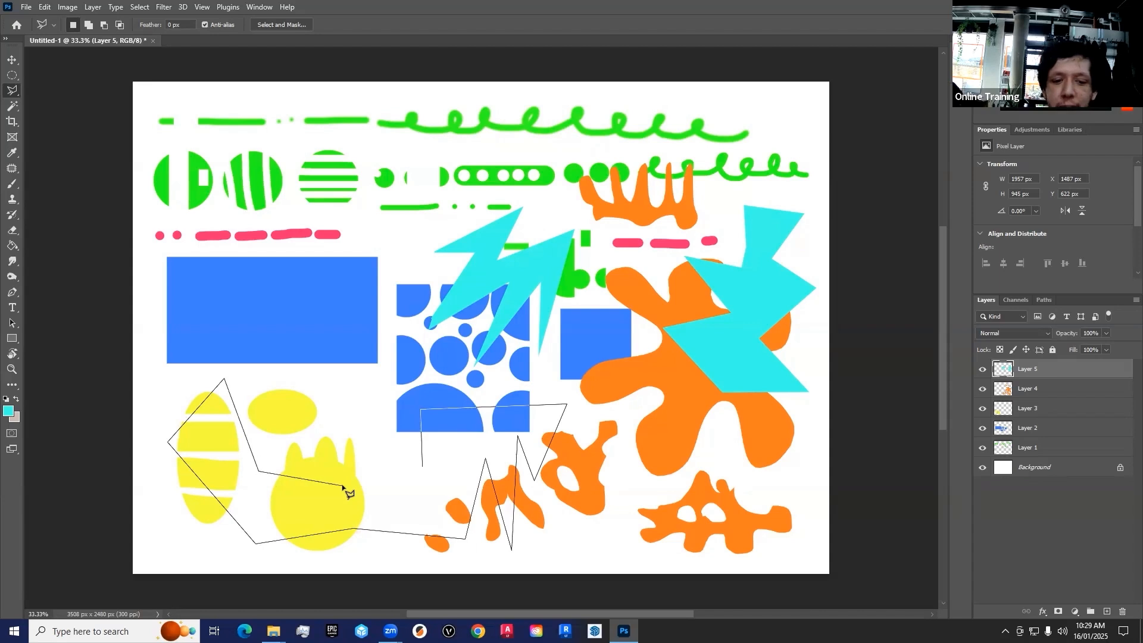
click(342, 486)
click(422, 468)
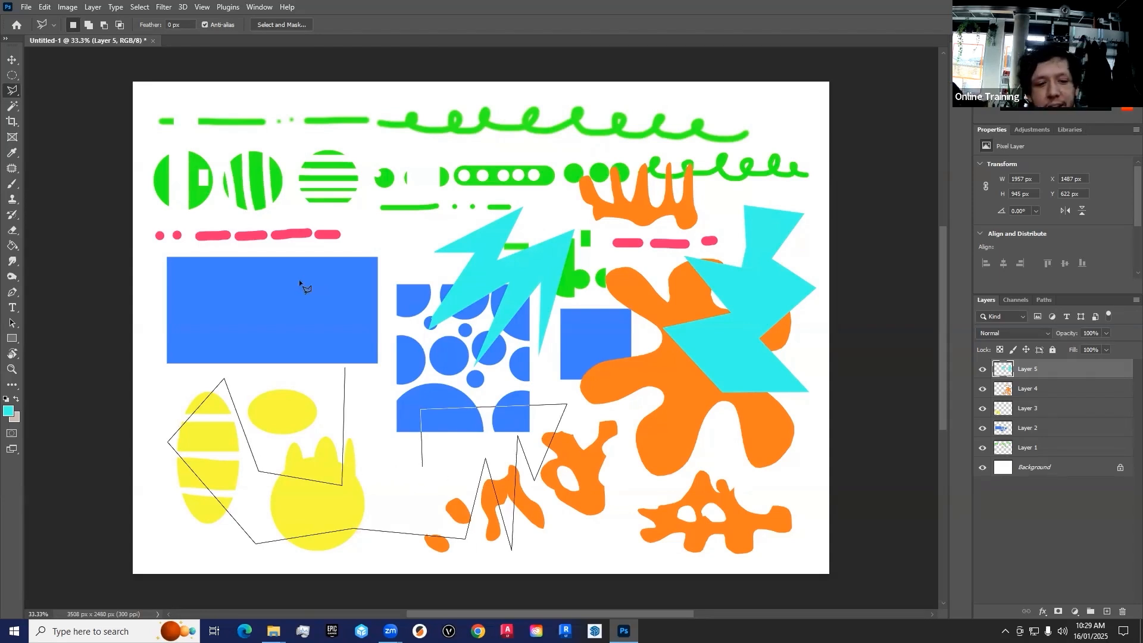
double_click(247, 292)
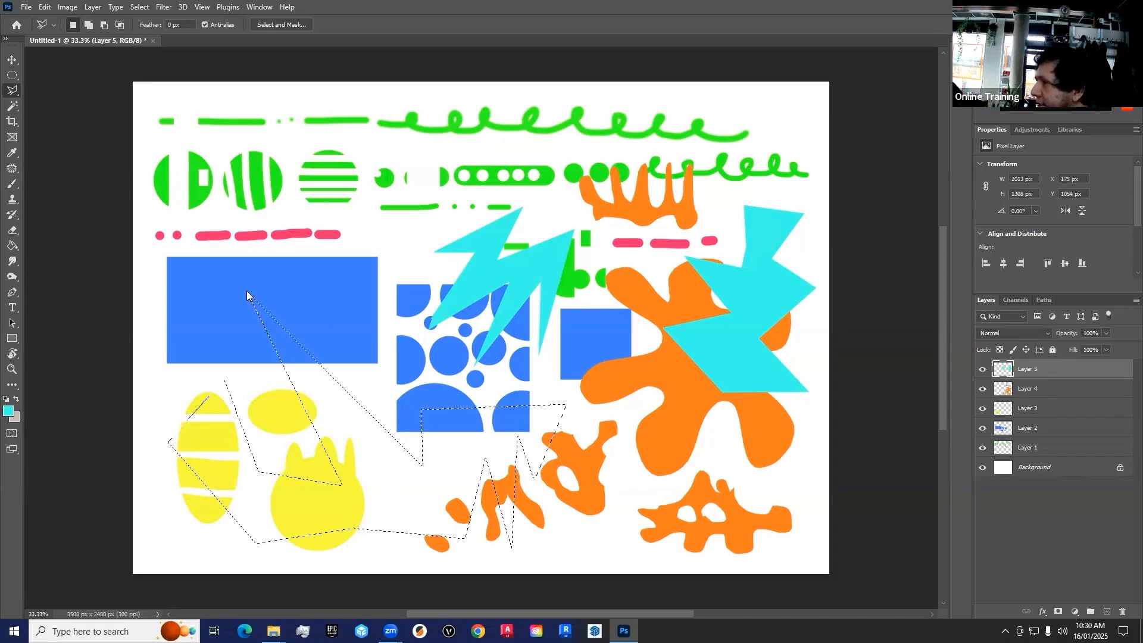
Draw a new Polygonal Lasso selection about 2256 × 1893 px from the large blue rectangle across the circle pattern and yellow shapes
click(233, 295)
click(366, 173)
click(335, 307)
click(587, 360)
click(426, 505)
click(361, 441)
click(304, 434)
click(203, 547)
click(162, 348)
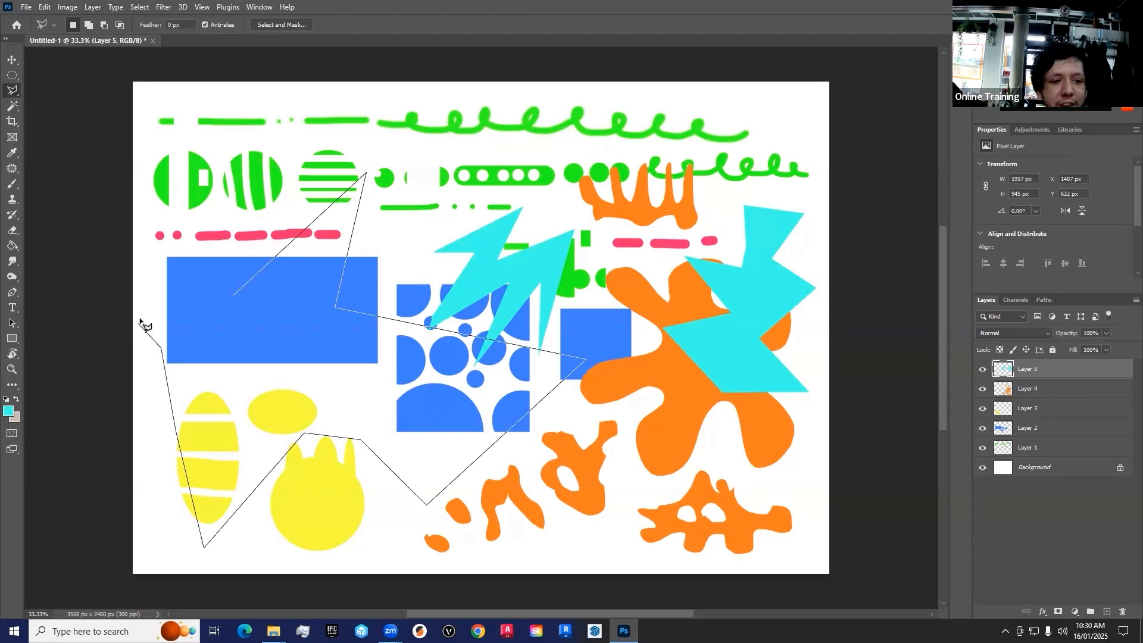
click(139, 315)
click(232, 296)
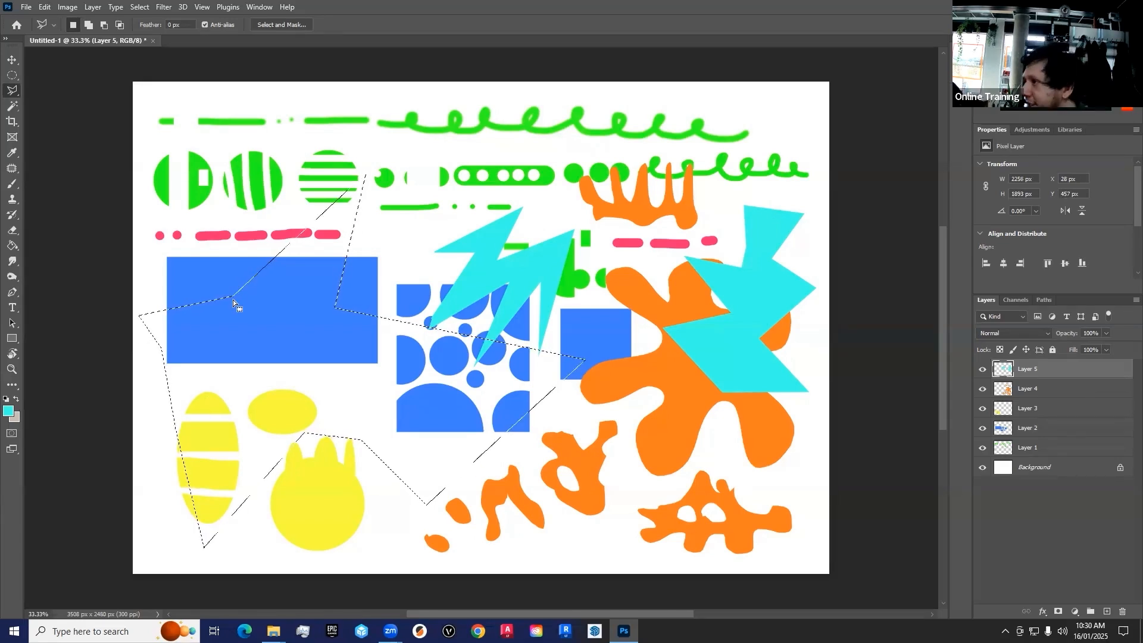
click(370, 333)
click(500, 195)
click(585, 328)
click(415, 387)
click(433, 459)
click(654, 302)
click(756, 385)
click(538, 500)
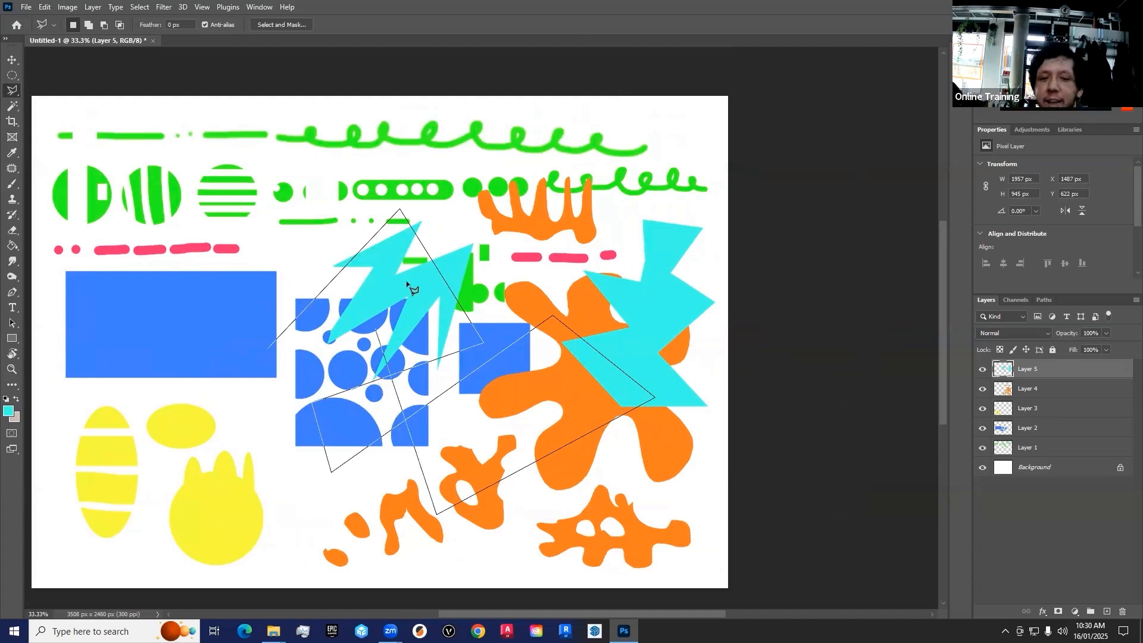
key(Escape)
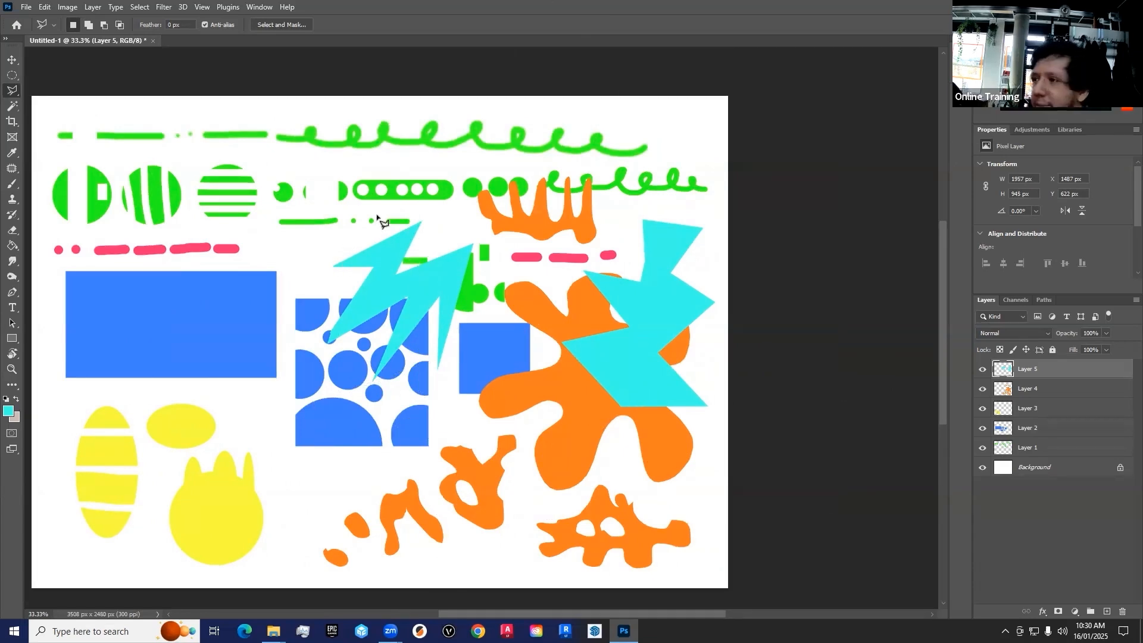
Start a Polygonal Lasso outline on the comb-shaped orange figure
click(504, 223)
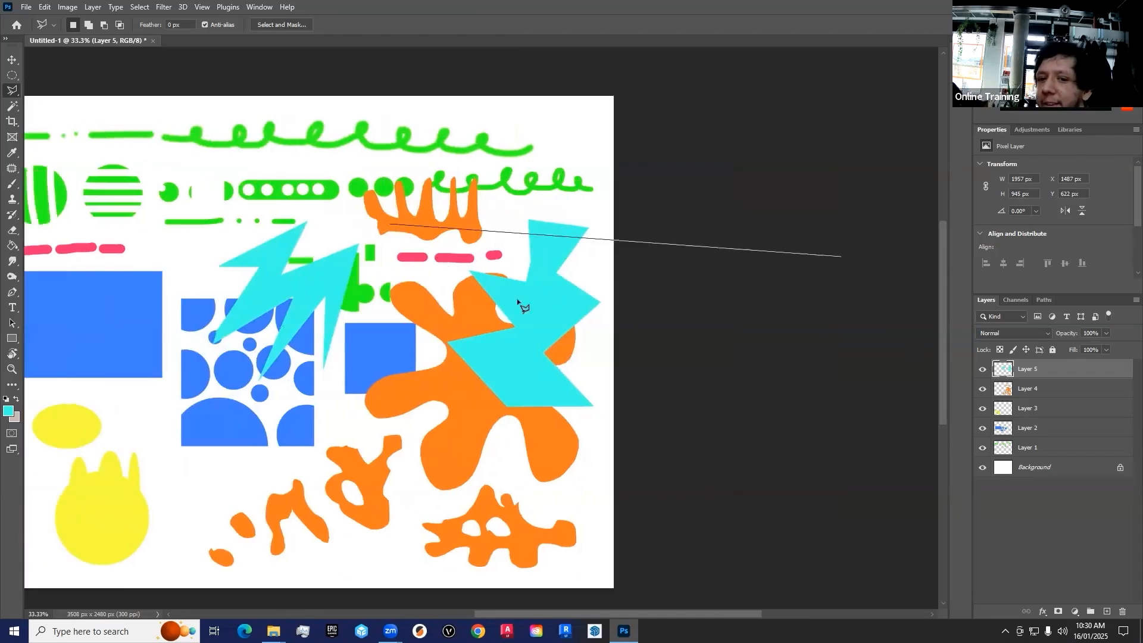